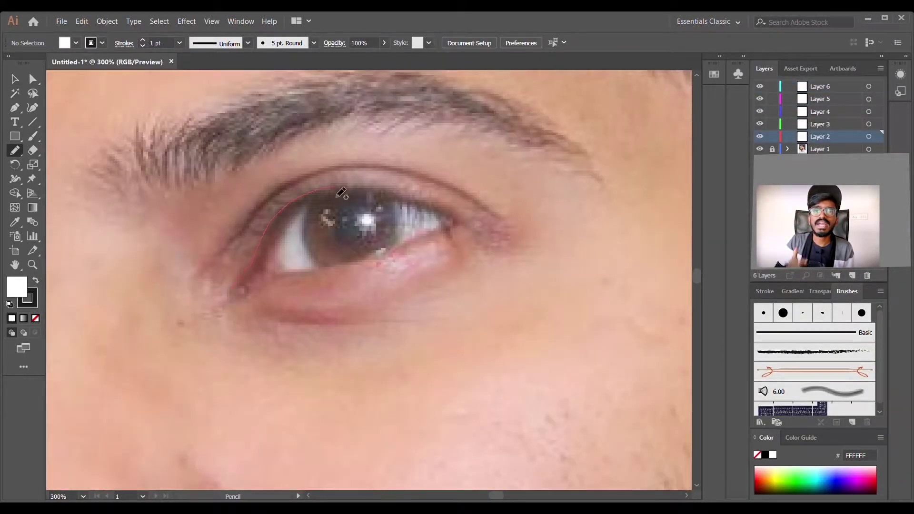
# Trace the upper eyelid with the Pencil tool and the neck outline with the Paintbrush on Layer 2.
pyautogui.moveTo(338, 195); pyautogui.dragTo(462, 219)
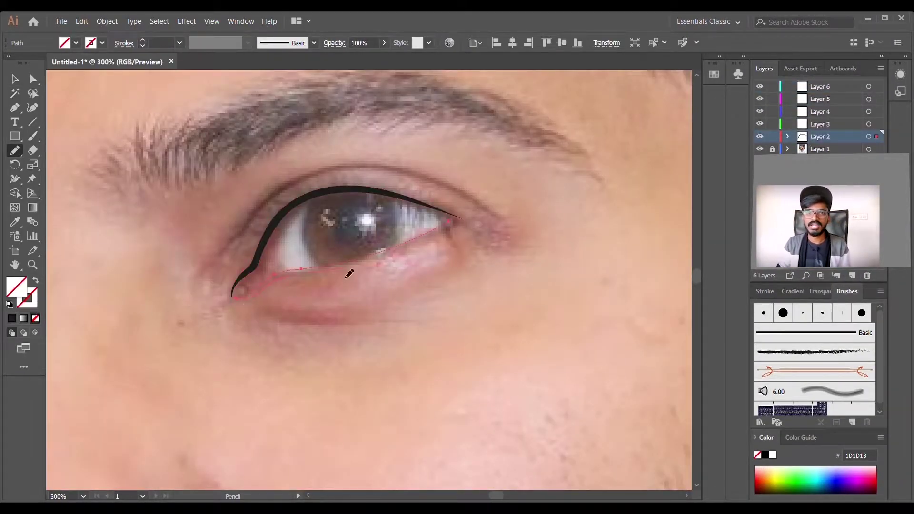
pyautogui.press('p')
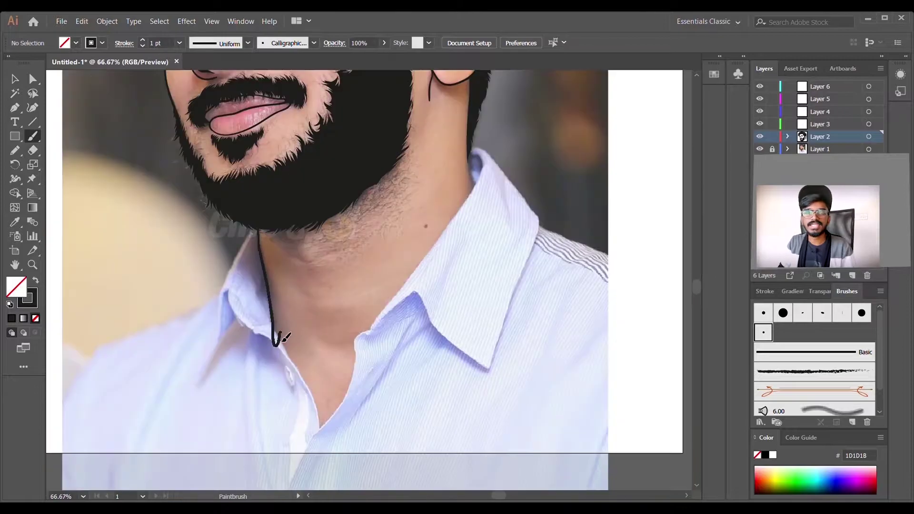
pyautogui.moveTo(279, 337)
pyautogui.mouseDown()
pyautogui.moveTo(378, 255)
pyautogui.moveTo(495, 202)
pyautogui.mouseUp()
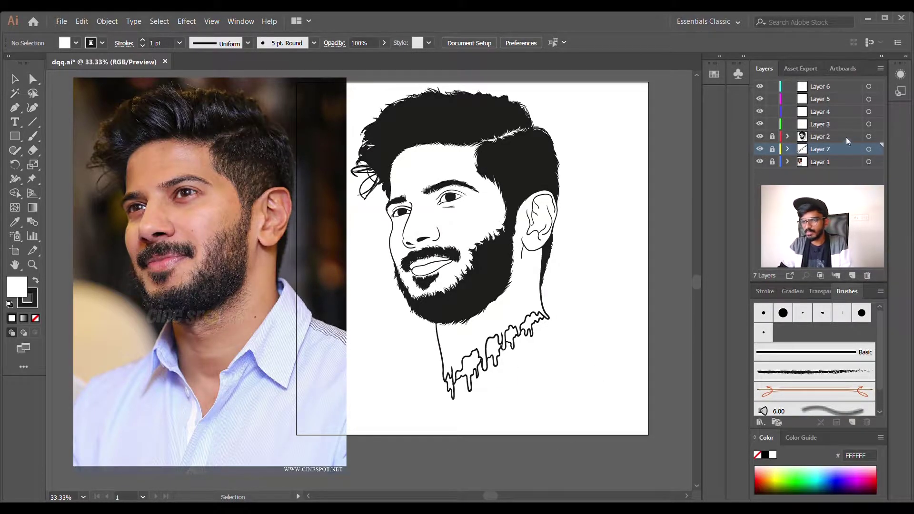
# Add a new layer beneath the line art and begin a Pen path from the bearded jaw up along the cheek outline.
pyautogui.click(852, 276)
pyautogui.scroll(3, 433, 252)
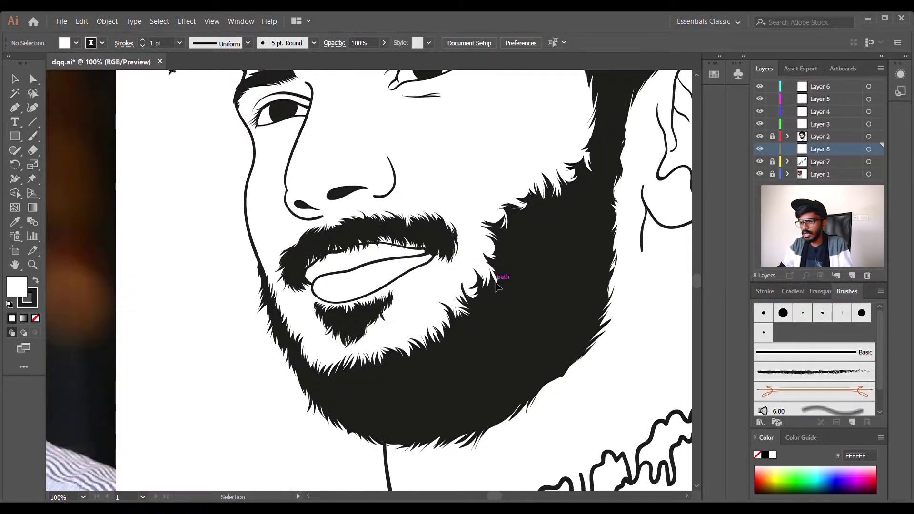
pyautogui.scroll(1, 500, 281)
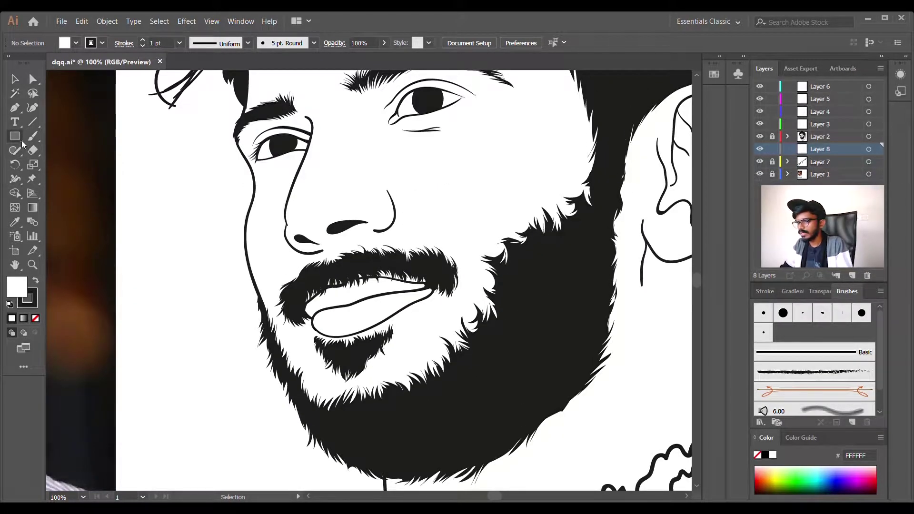
pyautogui.scroll(1, 370, 323)
pyautogui.scroll(-1, 374, 320)
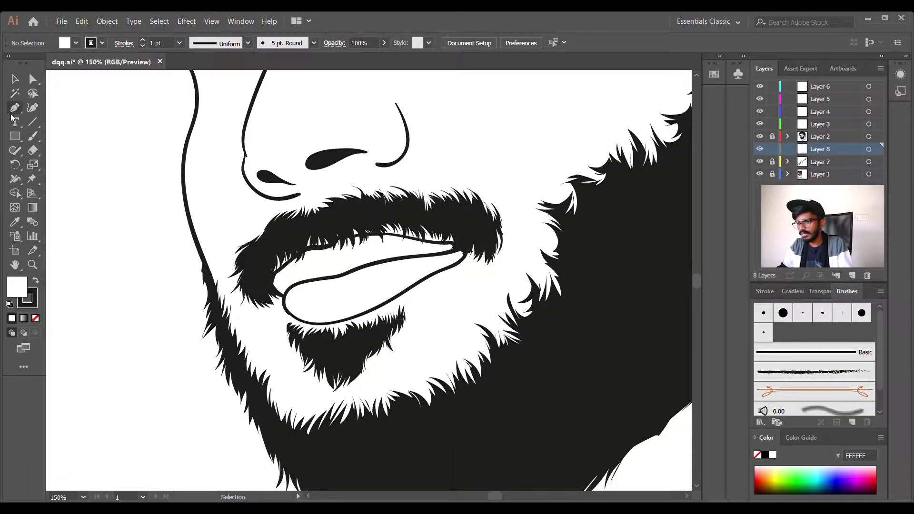
pyautogui.click(15, 108)
pyautogui.click(261, 411)
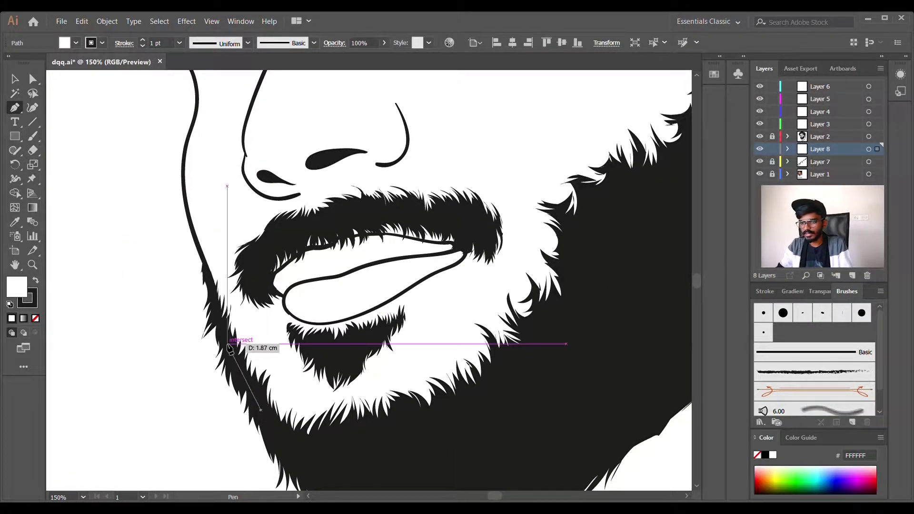
pyautogui.click(227, 344)
pyautogui.click(205, 264)
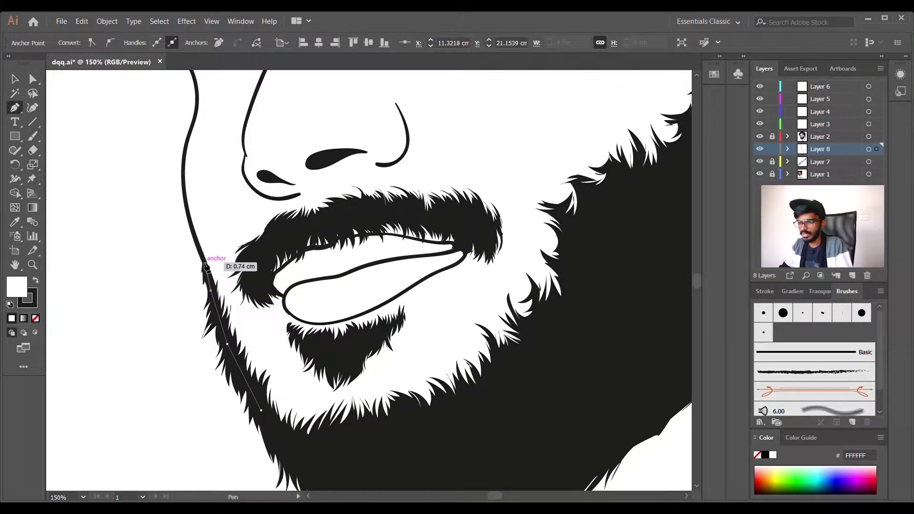
pyautogui.click(193, 231)
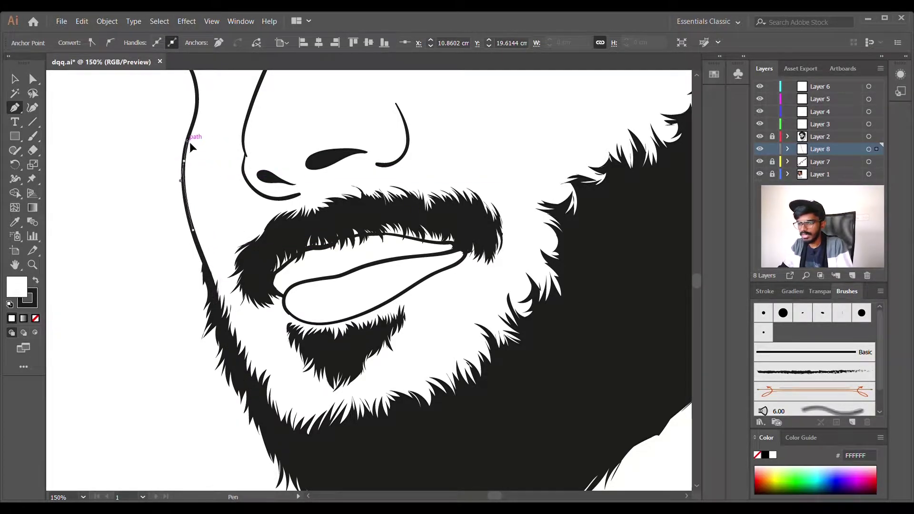
pyautogui.moveTo(185, 162); pyautogui.dragTo(189, 144)
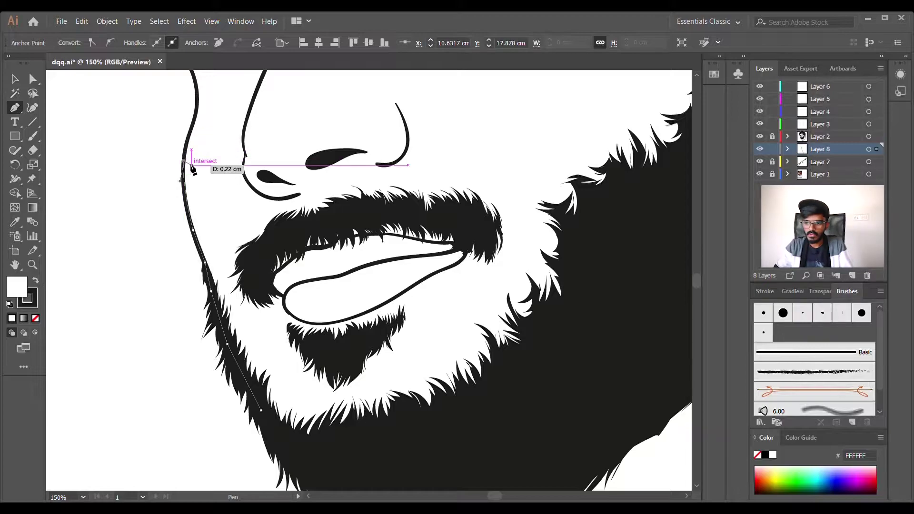
# Extend the skin path up the face outline past the eye and forehead into the black hair area.
pyautogui.scroll(3, 192, 167)
pyautogui.moveTo(188, 166); pyautogui.dragTo(179, 149)
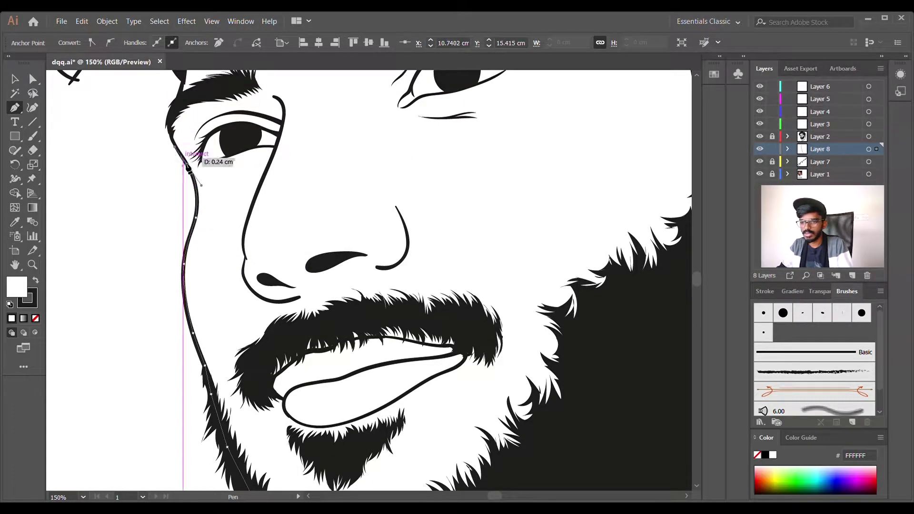
pyautogui.scroll(3, 181, 150)
pyautogui.moveTo(174, 211); pyautogui.dragTo(189, 188)
pyautogui.click(175, 211)
pyautogui.scroll(-2, 174, 154)
pyautogui.scroll(3, 180, 155)
pyautogui.click(211, 137)
pyautogui.moveTo(349, 115); pyautogui.dragTo(384, 112)
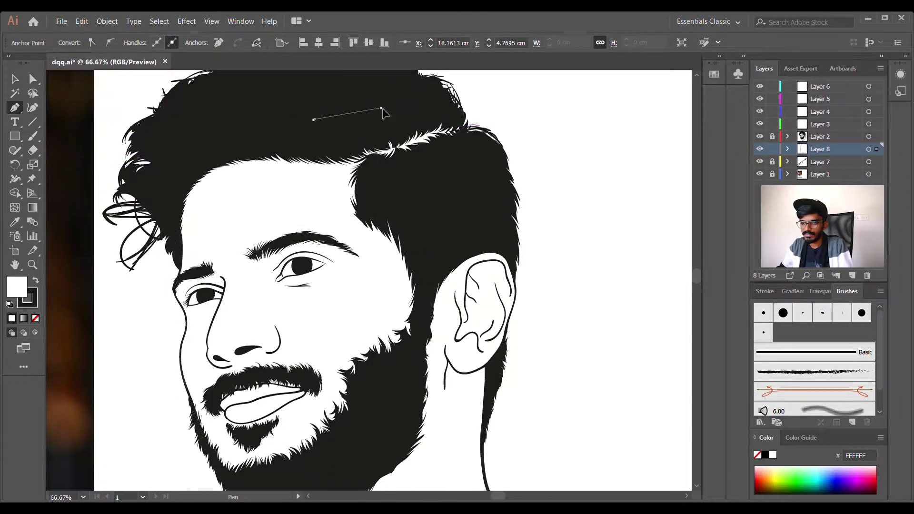
# Continue the skin path through the hair at the back of the head and down the ear's outer edge.
pyautogui.click(470, 135)
pyautogui.scroll(4, 489, 269)
pyautogui.click(509, 192)
pyautogui.scroll(-4, 509, 261)
pyautogui.click(542, 233)
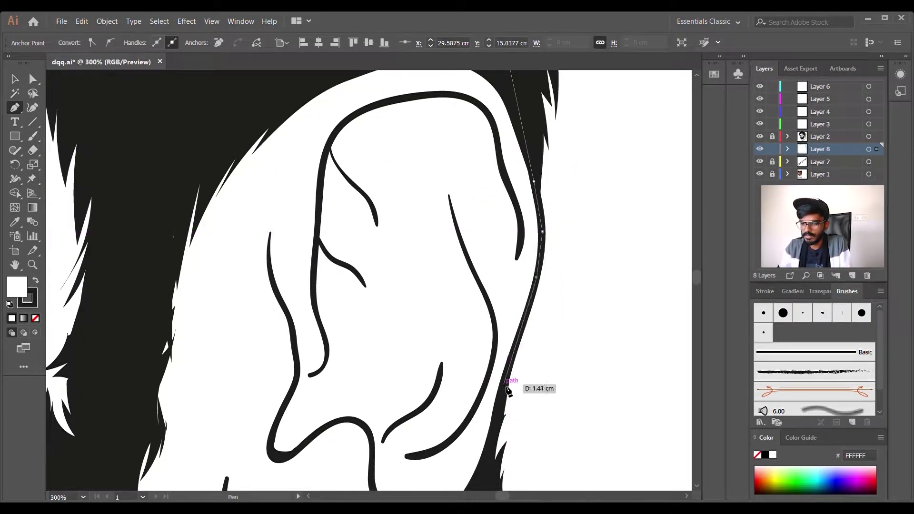
pyautogui.click(507, 388)
# Continue the skin path down the back of the neck to the tip where the dripping edge starts.
pyautogui.scroll(-6, 495, 390)
pyautogui.click(473, 390)
pyautogui.scroll(-4, 453, 408)
pyautogui.click(430, 371)
pyautogui.click(417, 360)
pyautogui.scroll(-5, 420, 308)
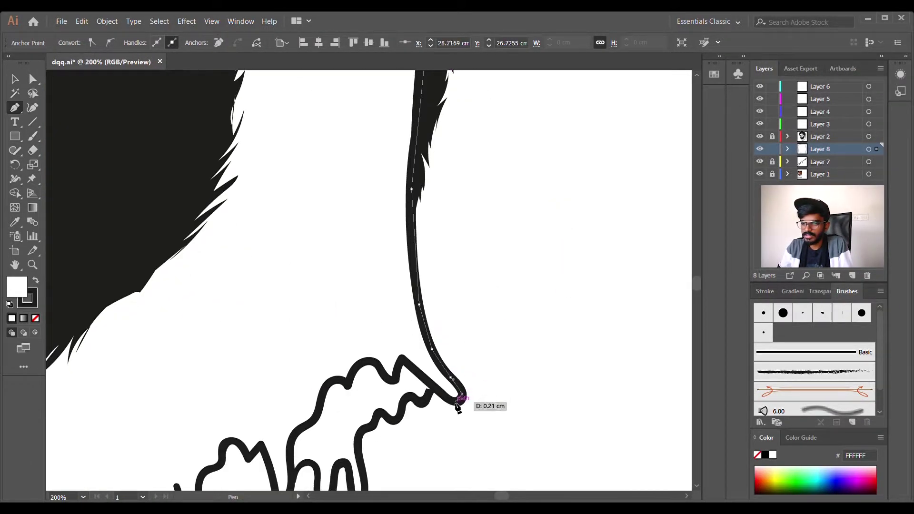
# Trace the upper contour of the first two drip shapes at the neck's base, starting from the back of the neck.
pyautogui.click(385, 378)
pyautogui.click(375, 363)
pyautogui.click(362, 363)
pyautogui.click(346, 383)
pyautogui.moveTo(318, 413); pyautogui.dragTo(310, 458)
pyautogui.scroll(-2, 310, 457)
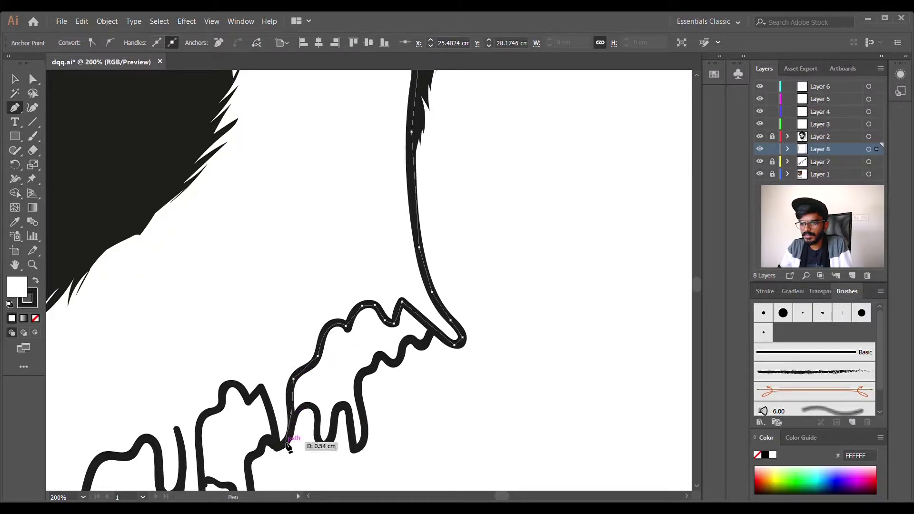
pyautogui.click(222, 406)
pyautogui.click(203, 417)
pyautogui.moveTo(208, 450); pyautogui.dragTo(426, 258)
pyautogui.click(416, 243)
pyautogui.click(420, 314)
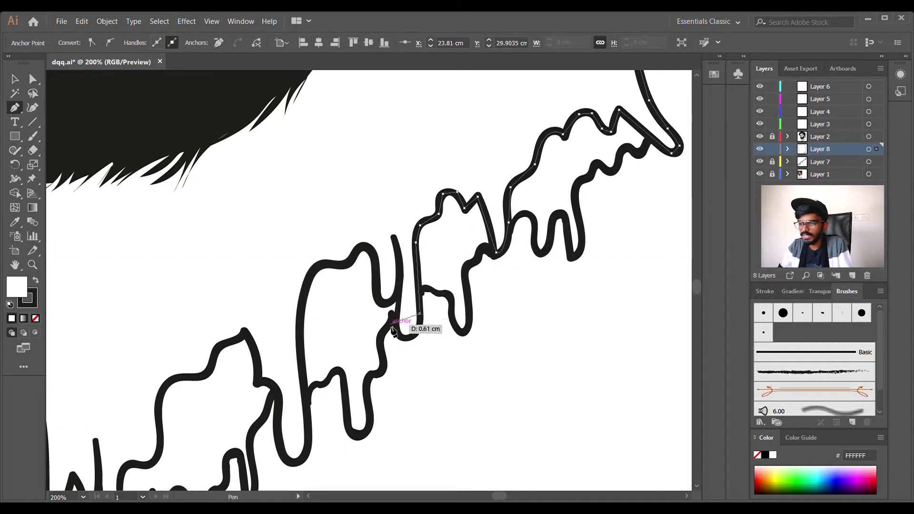
# Extend the skin path over the third drip shape and around the narrow loop beside it.
pyautogui.moveTo(397, 318); pyautogui.dragTo(385, 271)
pyautogui.click(401, 279)
pyautogui.click(394, 299)
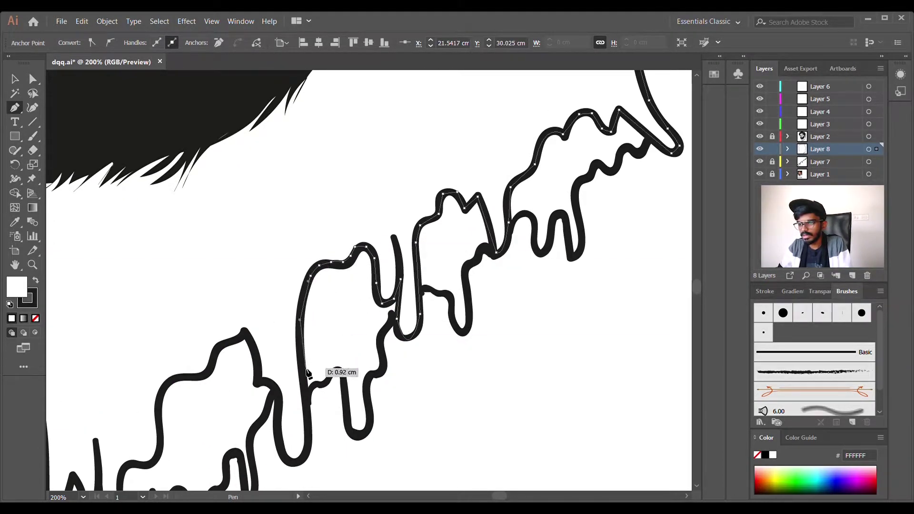
pyautogui.click(308, 447)
pyautogui.moveTo(300, 461); pyautogui.dragTo(288, 460)
pyautogui.moveTo(271, 385); pyautogui.dragTo(260, 380)
# Trace the remaining drip contours across to the pointed peak near the front of the neck.
pyautogui.click(204, 375)
pyautogui.moveTo(204, 375); pyautogui.dragTo(472, 235)
pyautogui.moveTo(427, 263); pyautogui.dragTo(388, 325)
pyautogui.moveTo(388, 358); pyautogui.dragTo(359, 400)
pyautogui.click(367, 353)
pyautogui.click(351, 368)
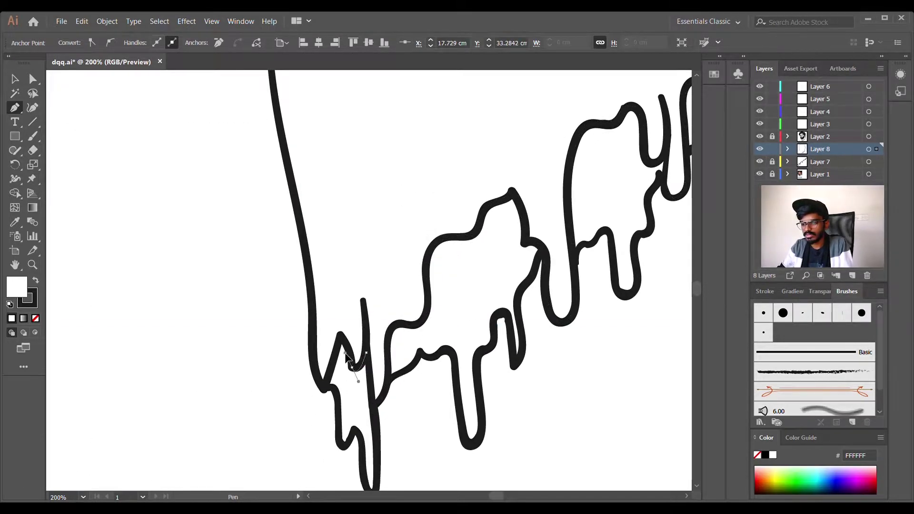
pyautogui.click(348, 349)
pyautogui.click(340, 335)
# Run the skin path up the front of the neck, close it behind the beard, and remove its stroke.
pyautogui.scroll(-1, 303, 233)
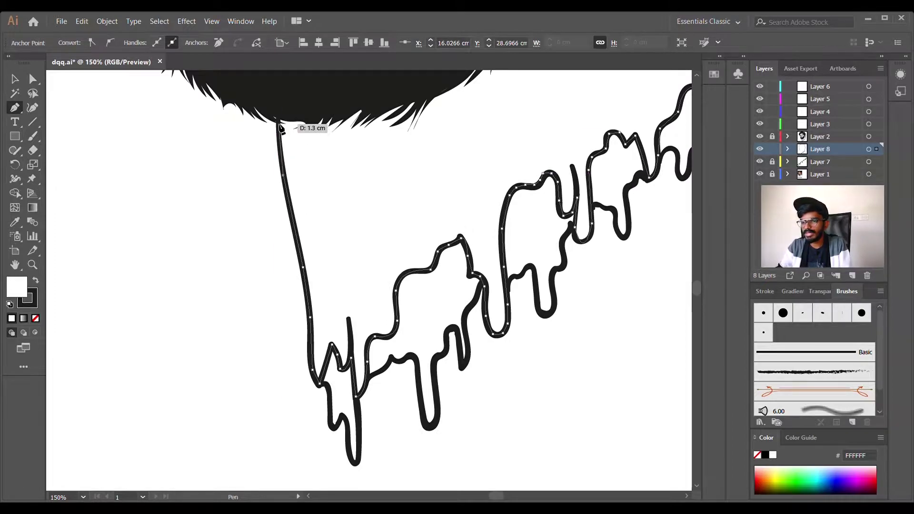
pyautogui.click(278, 104)
pyautogui.scroll(-2, 278, 106)
pyautogui.scroll(3, 281, 109)
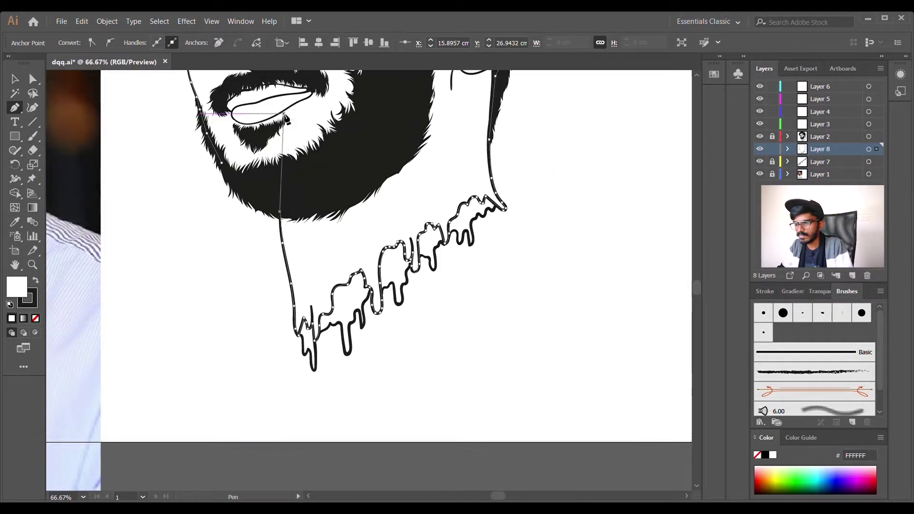
pyautogui.scroll(-1, 337, 184)
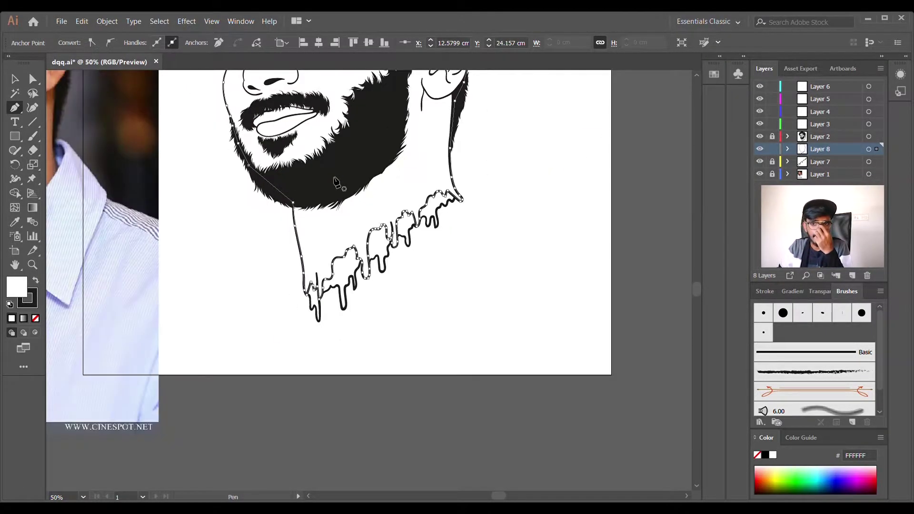
pyautogui.scroll(3, 337, 181)
pyautogui.moveTo(349, 180); pyautogui.dragTo(564, 256)
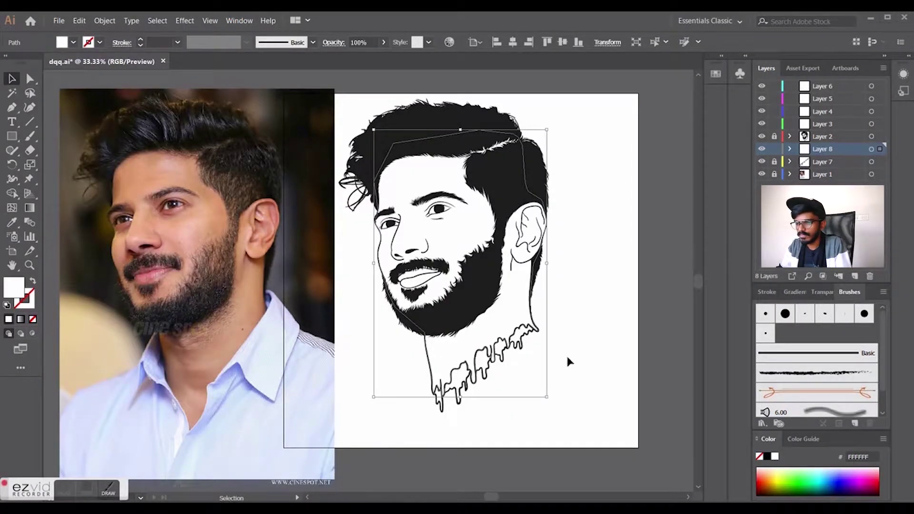
# Fill the closed skin shape with the light orange skin tone FEAC70.
pyautogui.scroll(1, 509, 331)
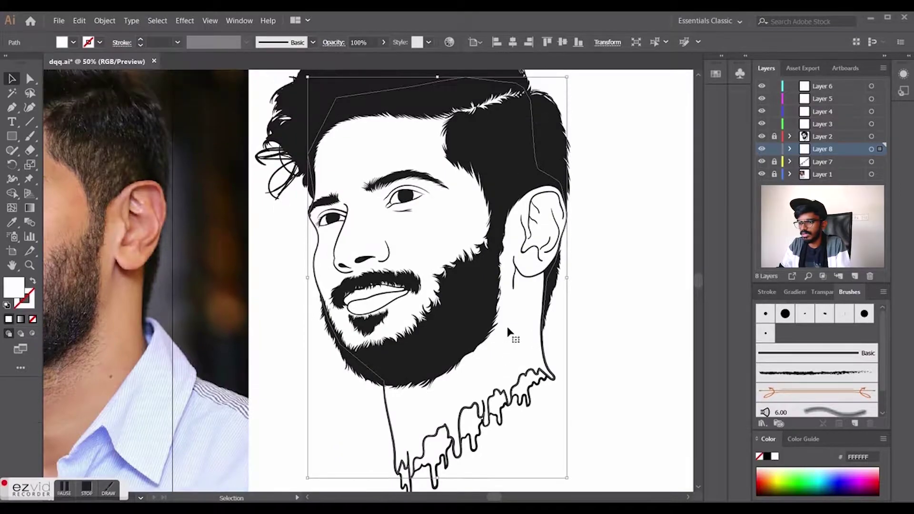
pyautogui.scroll(-1, 509, 331)
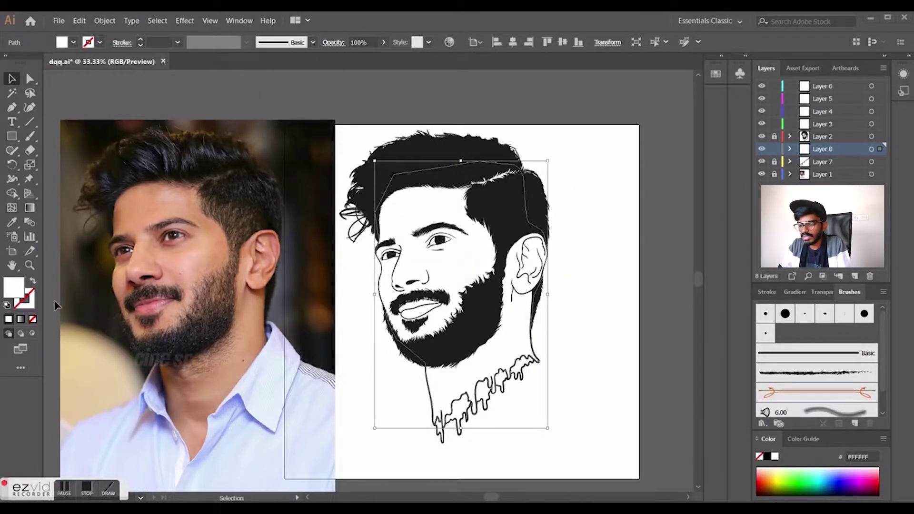
pyautogui.doubleClick(10, 291)
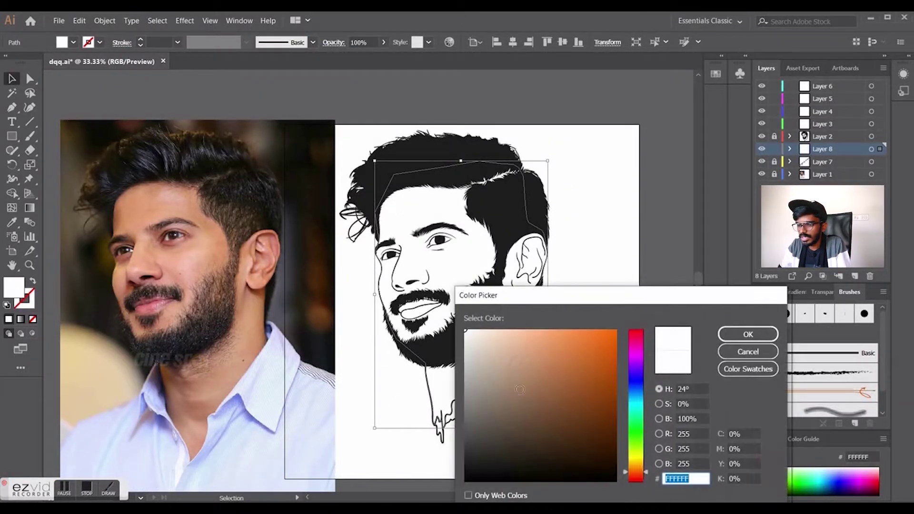
pyautogui.write('CC8A5C')
pyautogui.moveTo(544, 372); pyautogui.dragTo(548, 331)
pyautogui.click(761, 332)
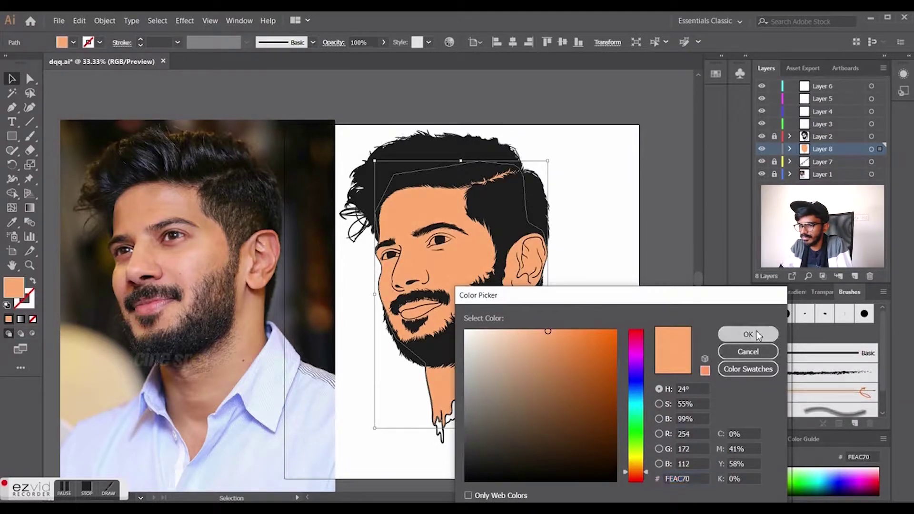
pyautogui.click(756, 334)
# Lock the skin layer, Layer 8, and add a new layer directly above it.
pyautogui.scroll(1, 534, 231)
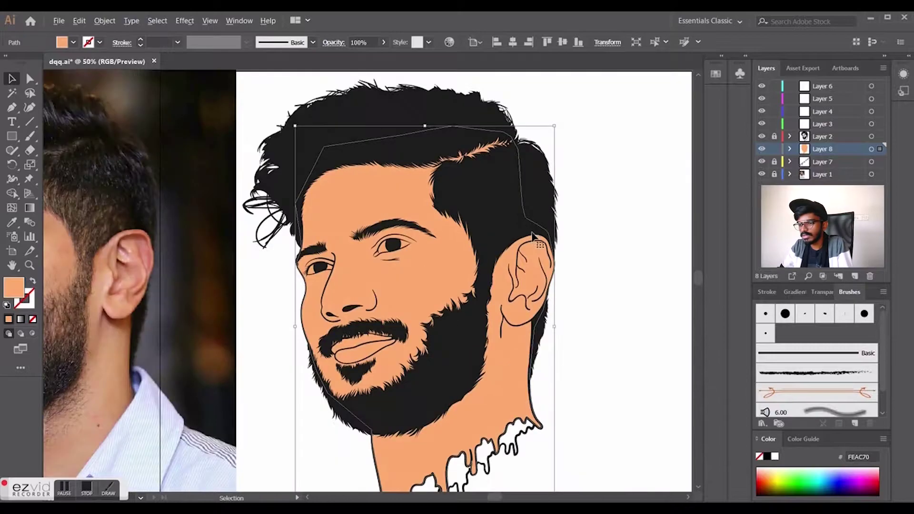
pyautogui.scroll(-2, 534, 238)
pyautogui.click(774, 150)
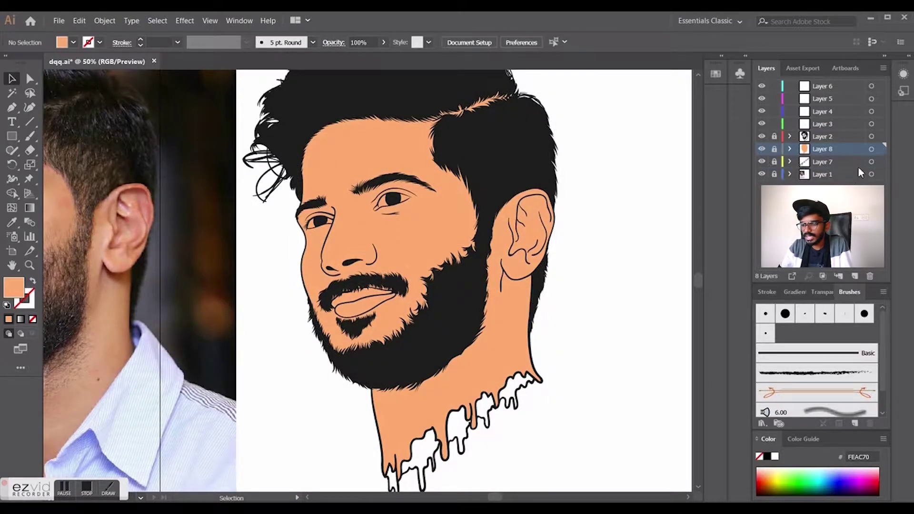
pyautogui.click(855, 277)
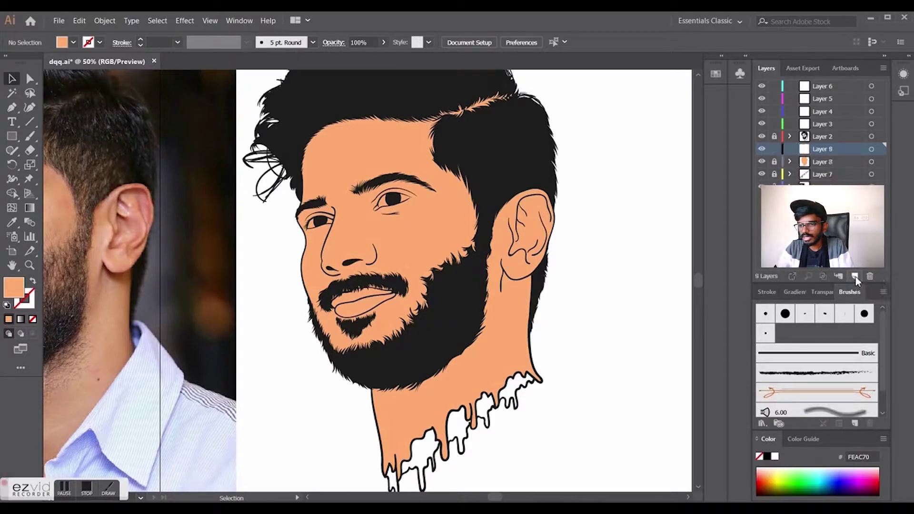
pyautogui.scroll(3, 314, 294)
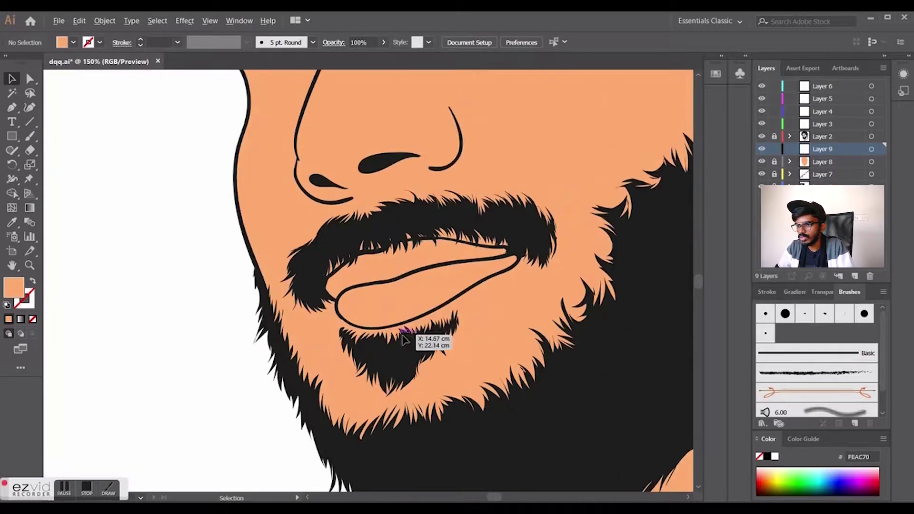
pyautogui.scroll(5, 598, 212)
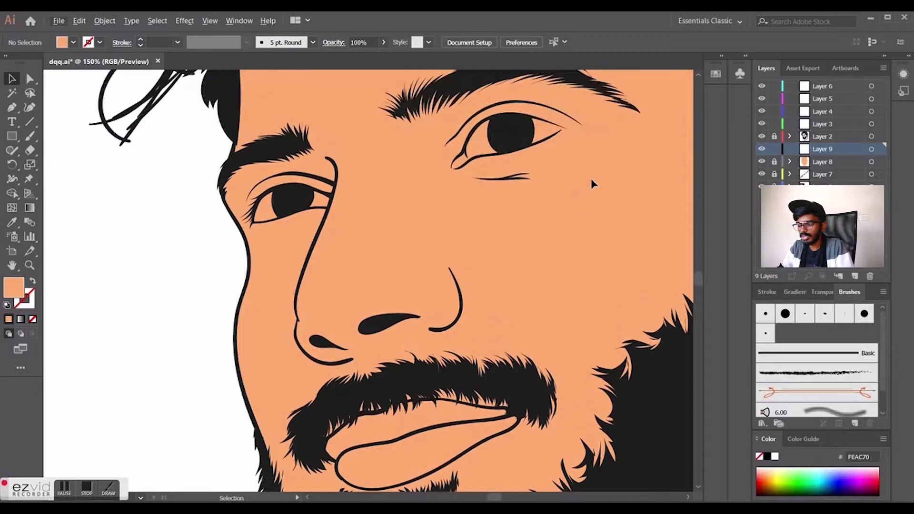
pyautogui.scroll(1, 600, 172)
pyautogui.scroll(2, 562, 207)
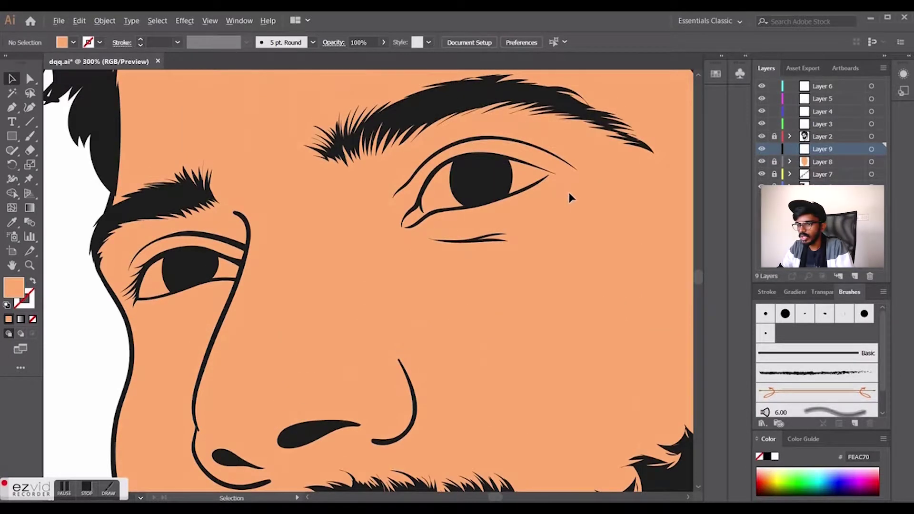
pyautogui.scroll(2, 570, 192)
pyautogui.scroll(1, 512, 227)
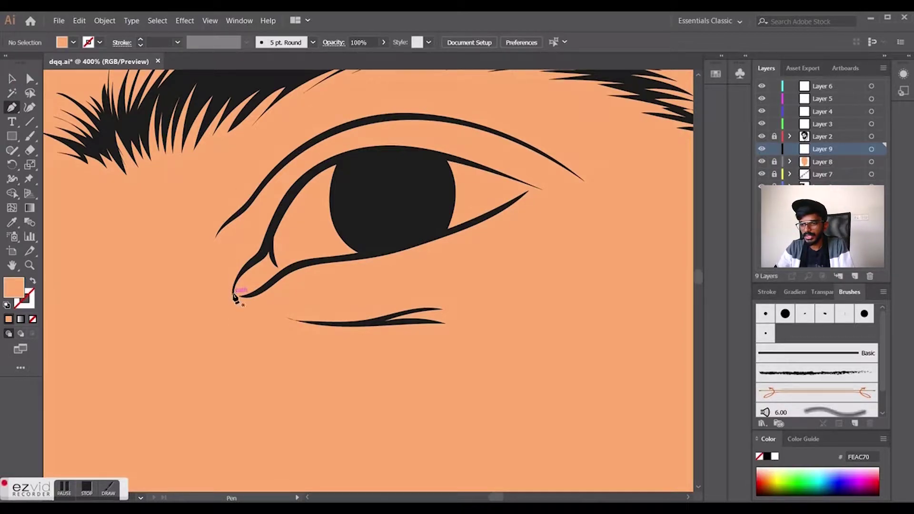
pyautogui.click(236, 295)
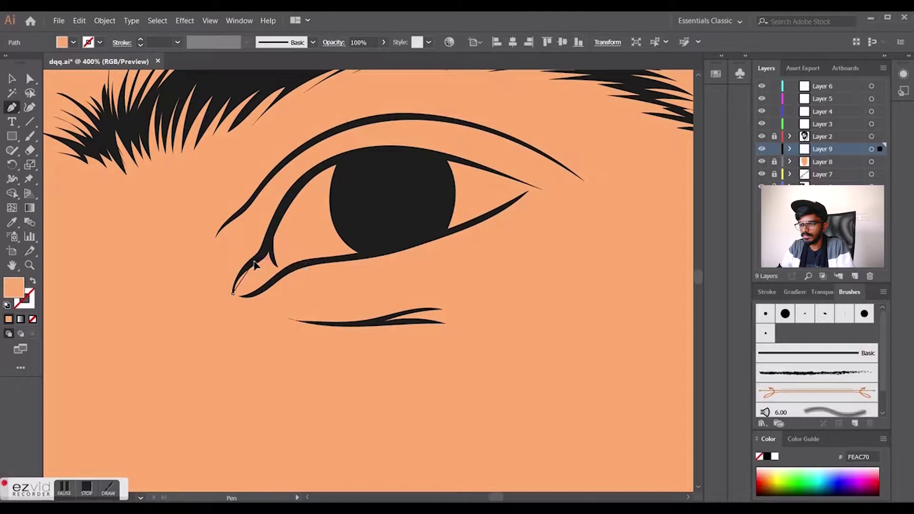
pyautogui.click(259, 264)
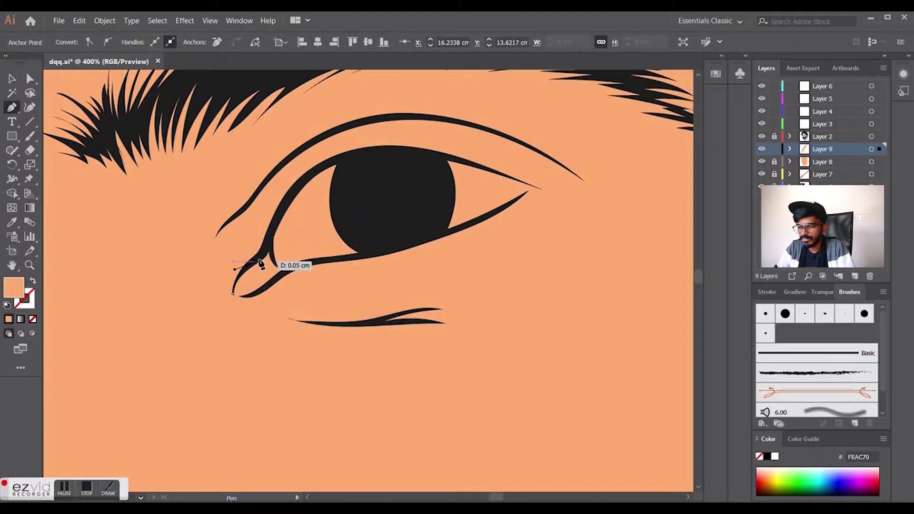
pyautogui.hotkey('ctrl', 'z')
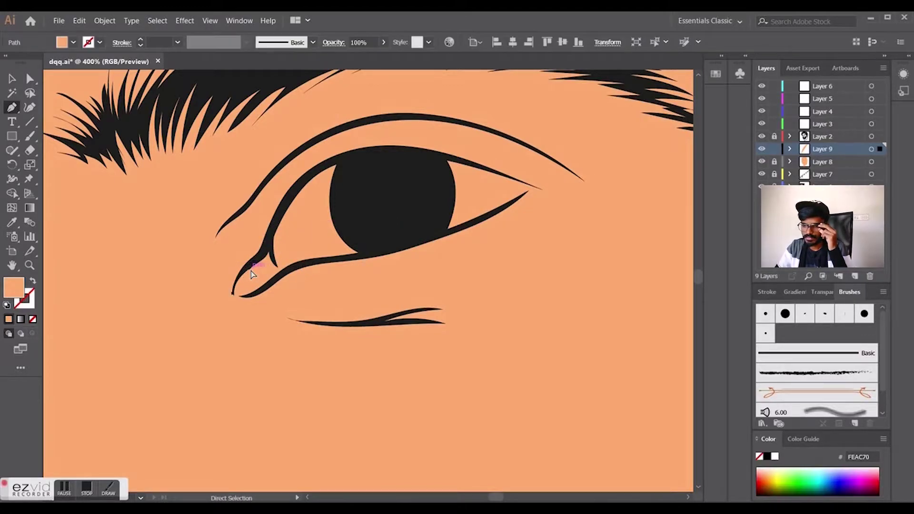
pyautogui.hotkey('ctrl', 'z')
# On a new layer above the locked Layer 9, trace the larger eye from its inner corner along the upper lid to the iris.
pyautogui.click(854, 276)
pyautogui.click(774, 162)
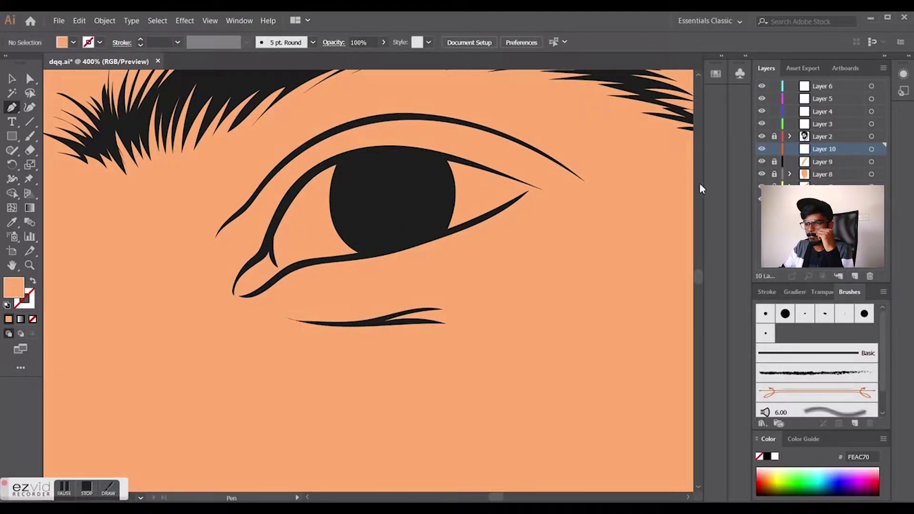
pyautogui.click(234, 293)
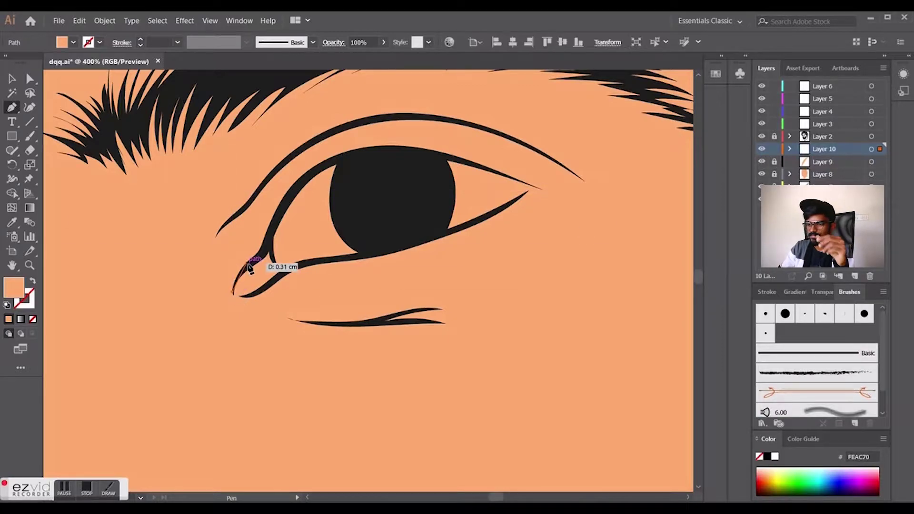
pyautogui.click(266, 244)
pyautogui.moveTo(267, 244)
pyautogui.mouseDown()
pyautogui.moveTo(254, 268)
pyautogui.moveTo(264, 258)
pyautogui.mouseUp()
pyautogui.click(253, 264)
pyautogui.click(264, 253)
pyautogui.click(279, 212)
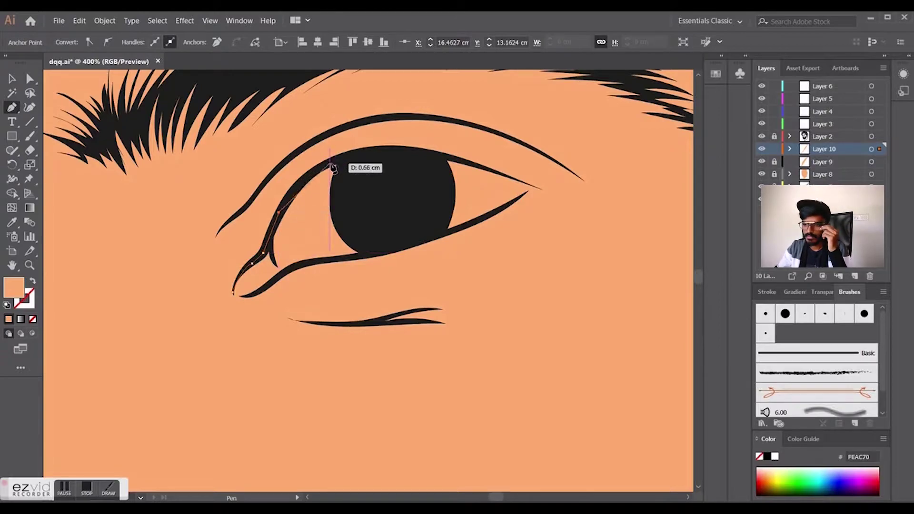
pyautogui.moveTo(349, 155); pyautogui.dragTo(399, 145)
pyautogui.click(349, 156)
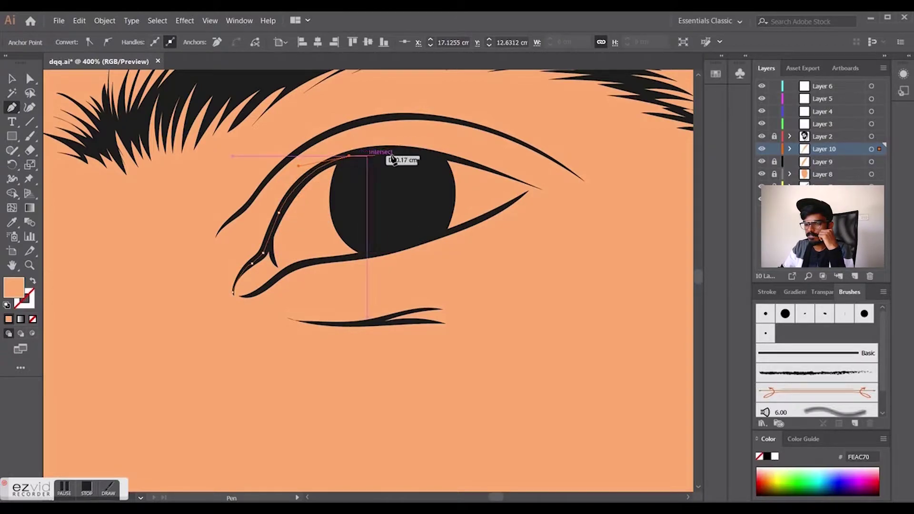
# Continue the eye path over the iris and along the upper lid to the outer corner.
pyautogui.scroll(2, 530, 187)
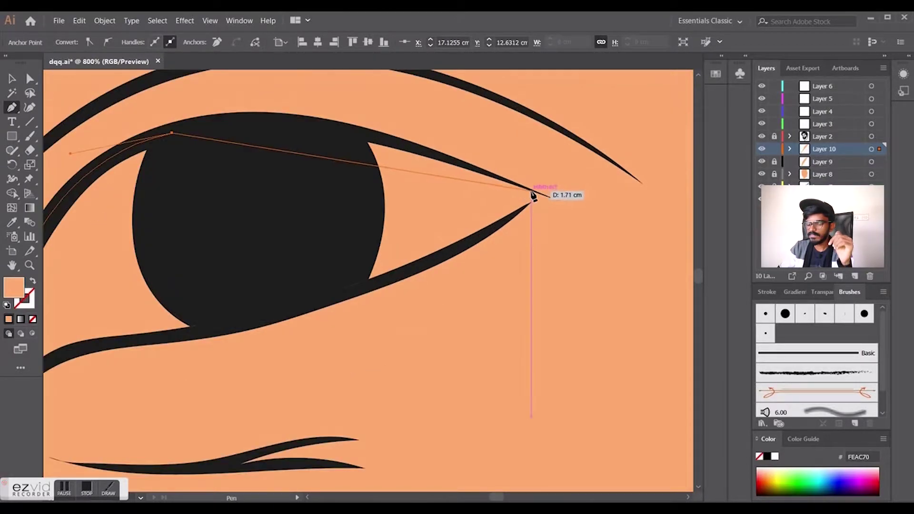
pyautogui.moveTo(531, 191); pyautogui.dragTo(654, 269)
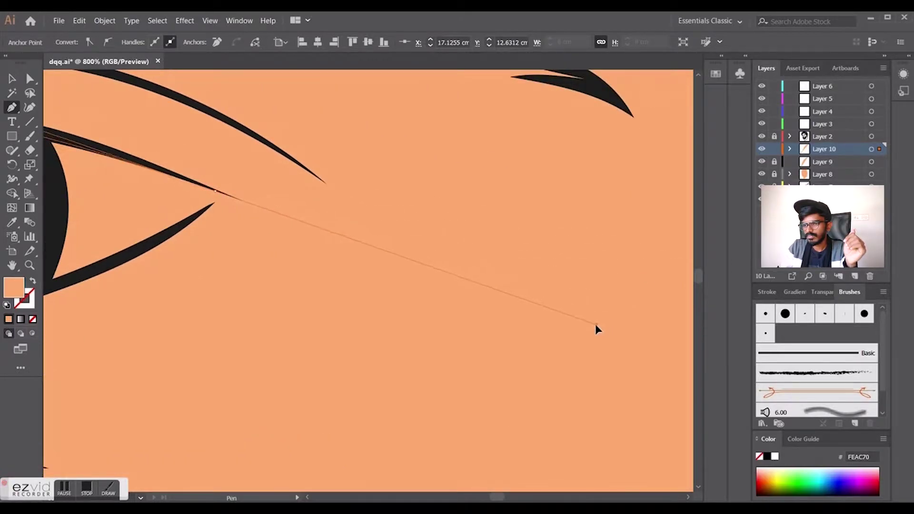
pyautogui.moveTo(365, 277); pyautogui.dragTo(638, 321)
pyautogui.hotkey('ctrl', 'z')
pyautogui.moveTo(336, 184); pyautogui.dragTo(388, 208)
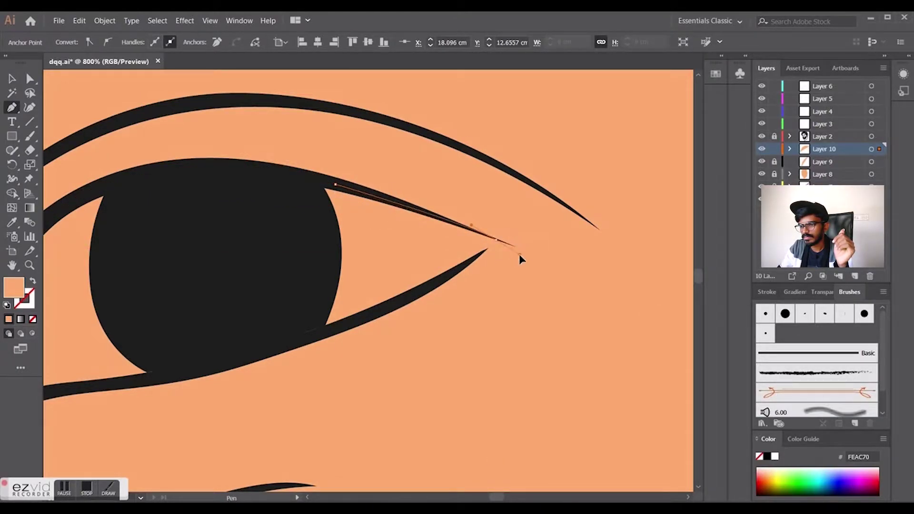
pyautogui.moveTo(521, 255); pyautogui.dragTo(497, 242)
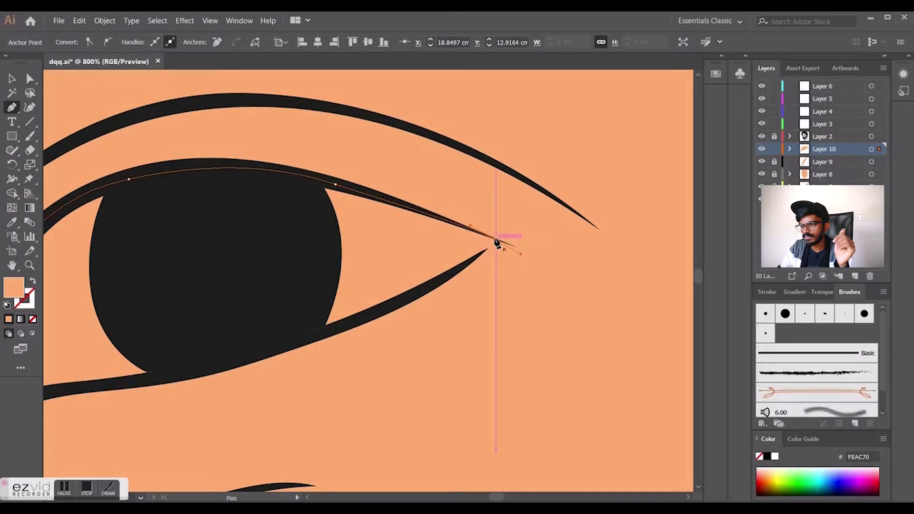
# Trace the lower lid back to the inner corner and close the larger eye's shape.
pyautogui.click(465, 266)
pyautogui.click(326, 333)
pyautogui.click(142, 382)
pyautogui.press('space')
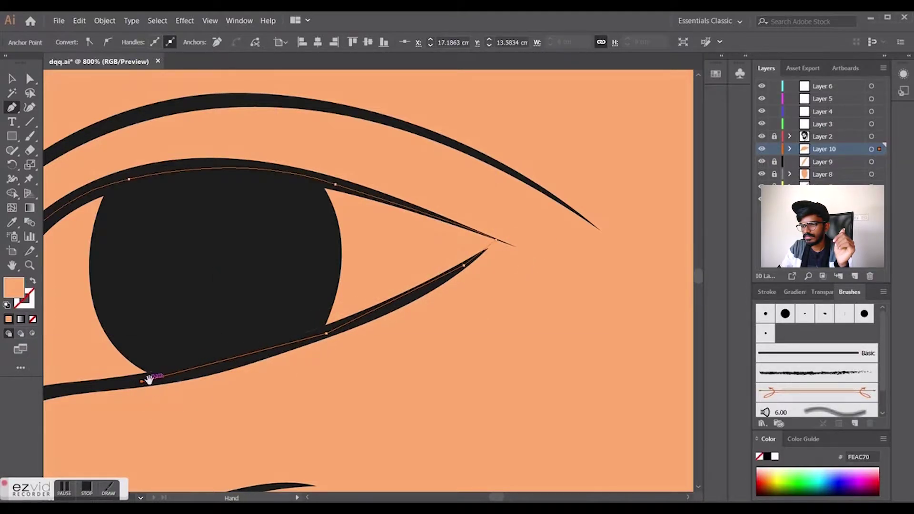
pyautogui.moveTo(149, 379); pyautogui.dragTo(404, 336)
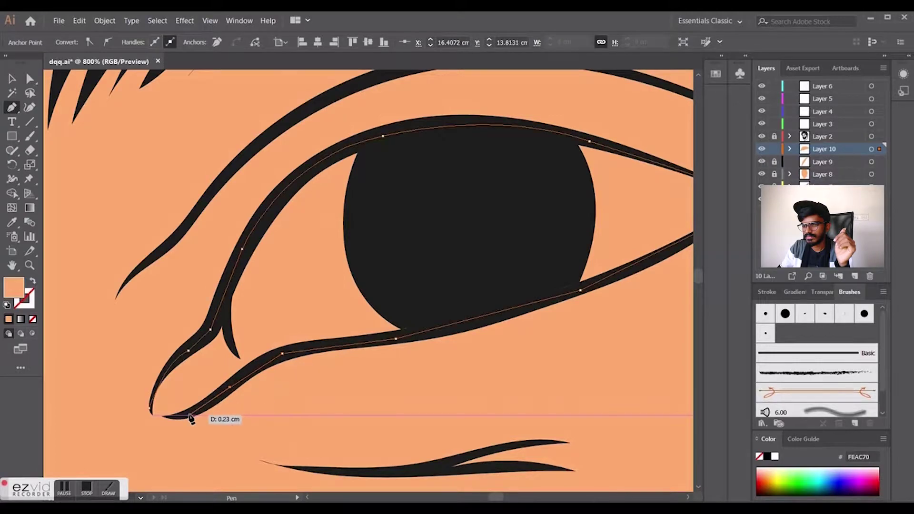
pyautogui.click(166, 417)
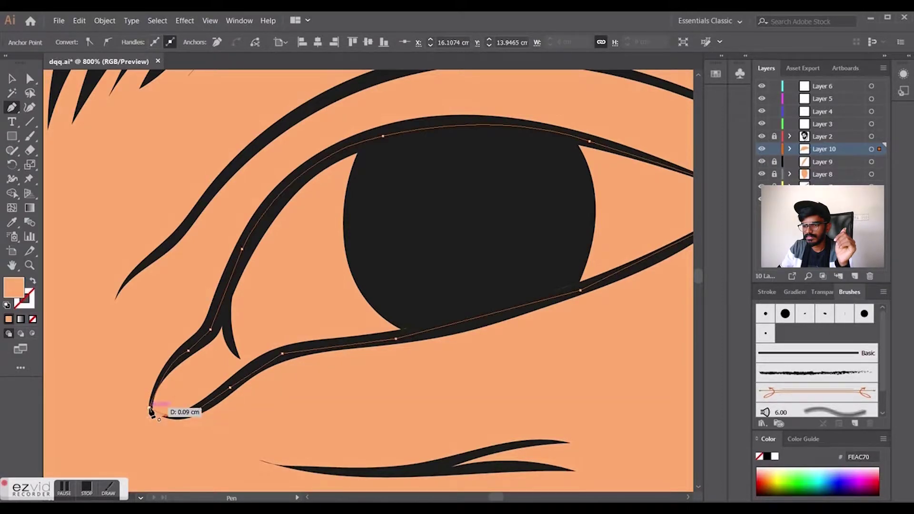
pyautogui.moveTo(149, 408); pyautogui.dragTo(142, 396)
# Fill the closed eye shape with white FFFFFF.
pyautogui.scroll(-1, 190, 326)
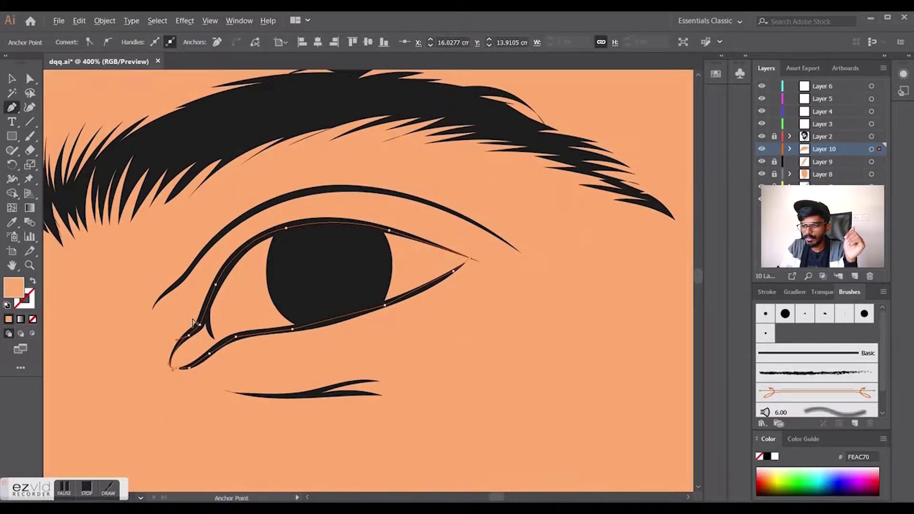
pyautogui.doubleClick(14, 287)
pyautogui.moveTo(495, 354); pyautogui.dragTo(465, 330)
pyautogui.click(761, 336)
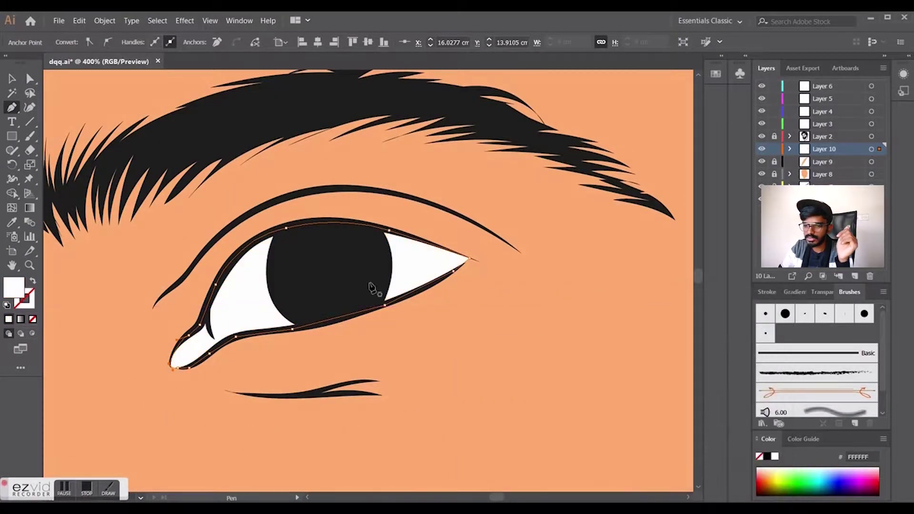
# Trace the smaller eye from its outer corner along the upper lid to the nose line.
pyautogui.scroll(-4, 353, 205)
pyautogui.scroll(5, 177, 271)
pyautogui.click(141, 340)
pyautogui.click(175, 239)
pyautogui.click(221, 207)
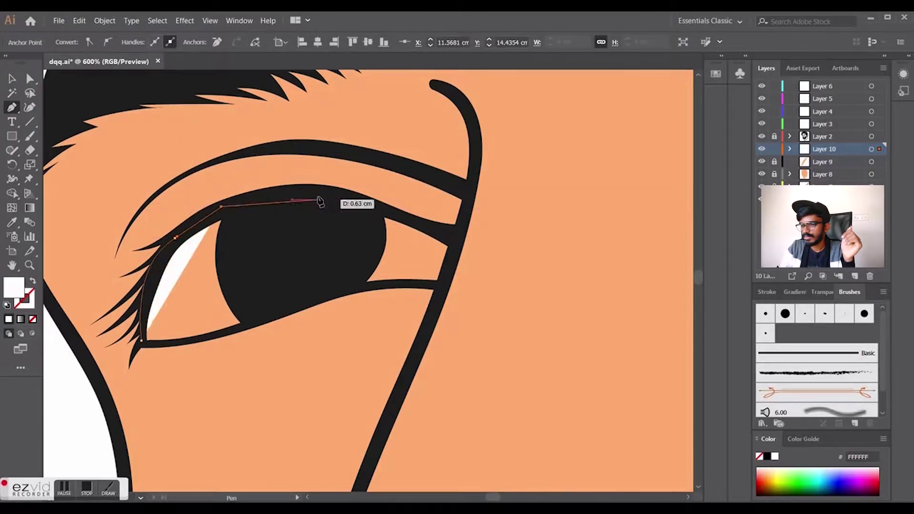
pyautogui.click(308, 193)
pyautogui.click(375, 208)
pyautogui.click(457, 238)
# Trace the smaller eye's lower lid back to the outer corner, close the white shape, and deselect it.
pyautogui.click(443, 285)
pyautogui.click(387, 282)
pyautogui.click(311, 300)
pyautogui.click(234, 327)
pyautogui.click(141, 340)
pyautogui.scroll(-3, 245, 233)
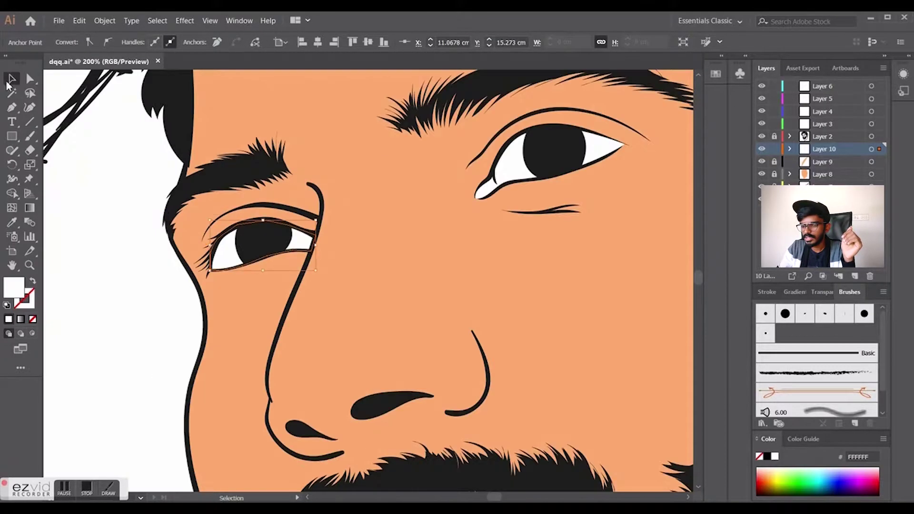
pyautogui.click(12, 79)
pyautogui.click(181, 110)
# Lock Layer 10 and add a new layer directly above it for the lips.
pyautogui.scroll(-3, 181, 109)
pyautogui.scroll(1, 200, 261)
pyautogui.scroll(3, 272, 286)
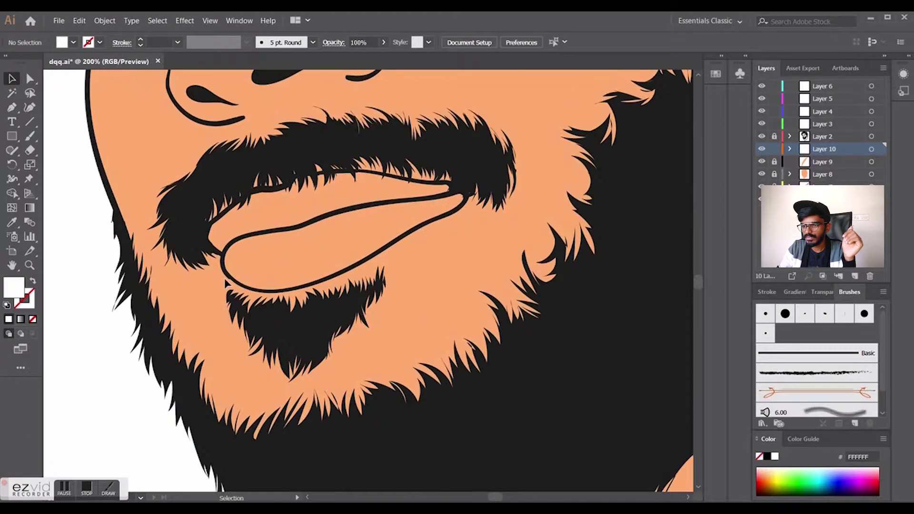
pyautogui.scroll(2, 227, 283)
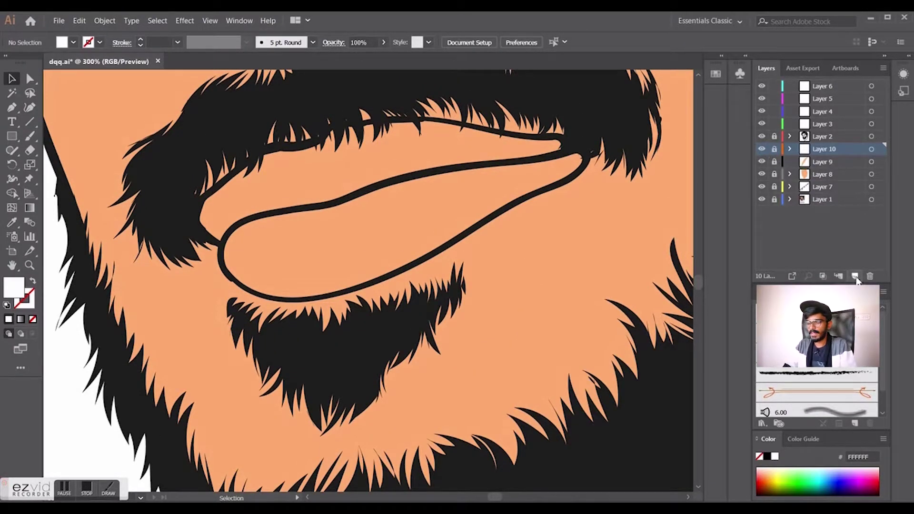
pyautogui.scroll(2, 450, 267)
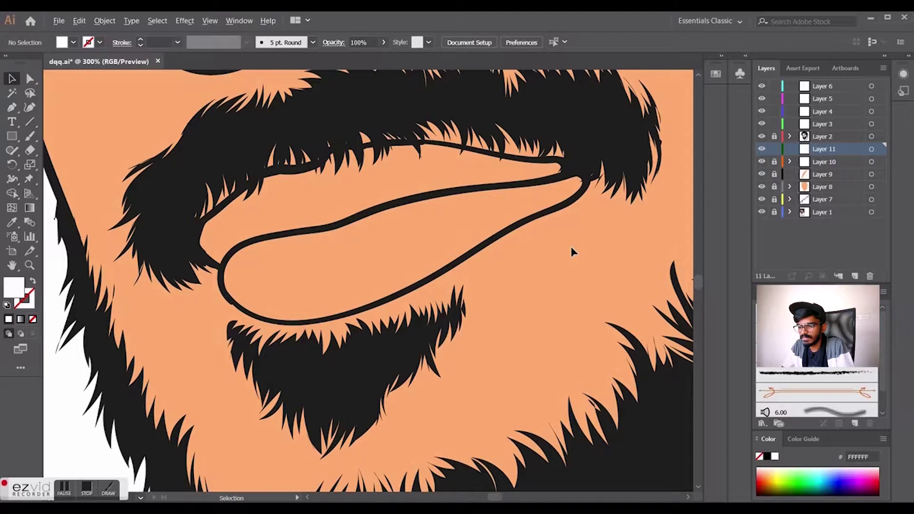
pyautogui.scroll(1, 571, 247)
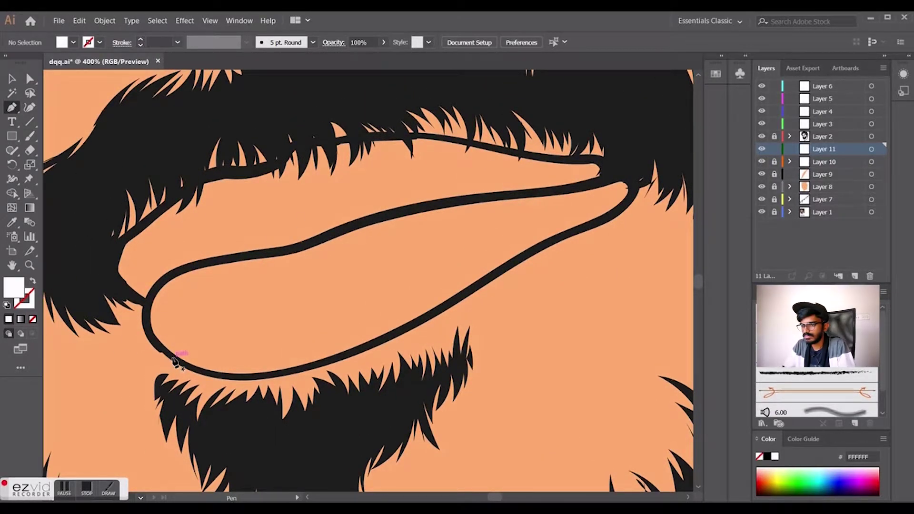
# Trace the upper lip from the front mouth corner along its top edge beneath the first part of the moustache.
pyautogui.click(149, 303)
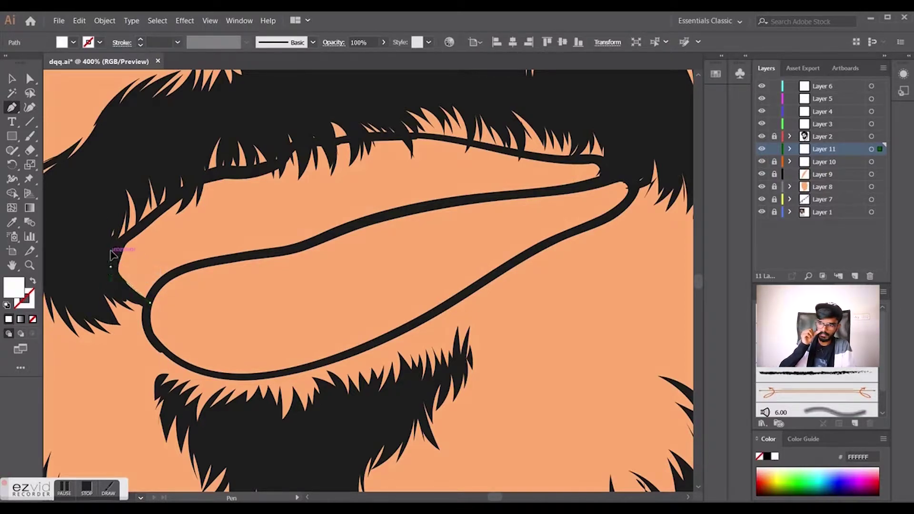
pyautogui.moveTo(113, 252); pyautogui.dragTo(114, 274)
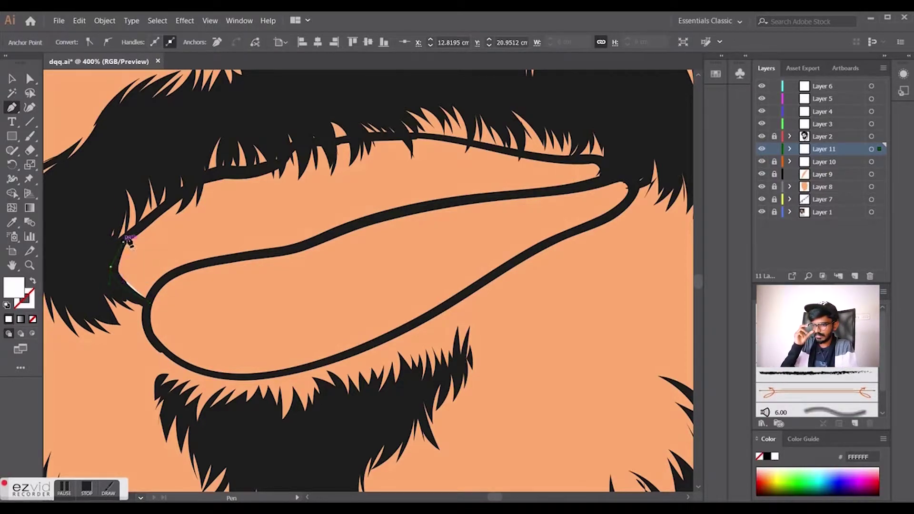
pyautogui.click(188, 197)
pyautogui.click(214, 175)
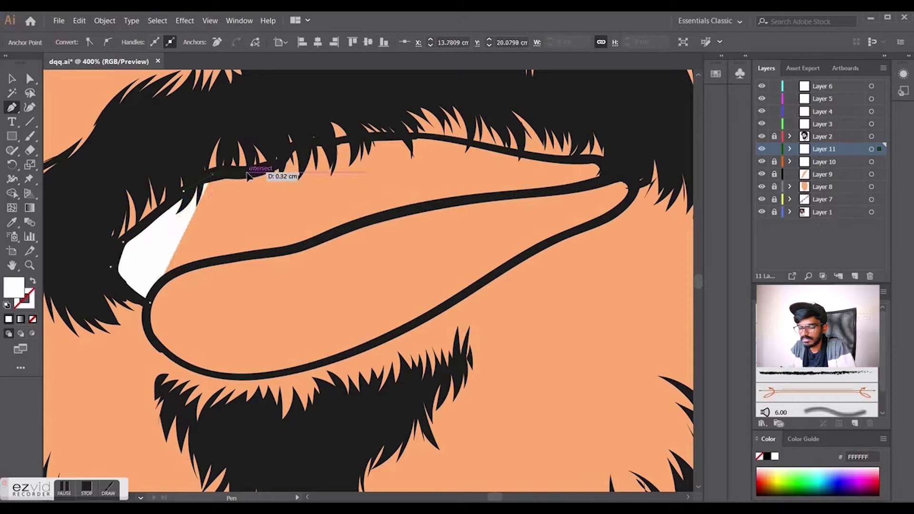
pyautogui.click(246, 173)
pyautogui.click(278, 167)
pyautogui.click(308, 150)
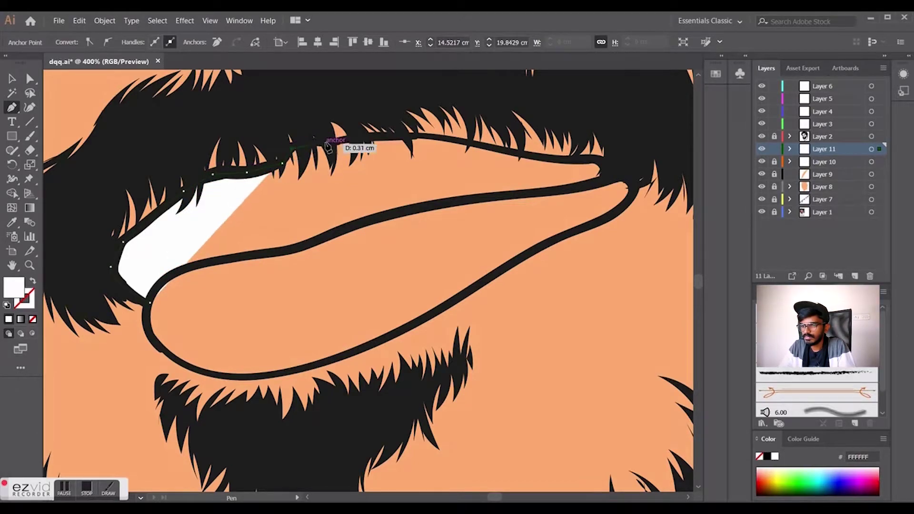
# Continue the upper lip path along the rest of its top edge to the far mouth corner.
pyautogui.click(317, 141)
pyautogui.click(335, 141)
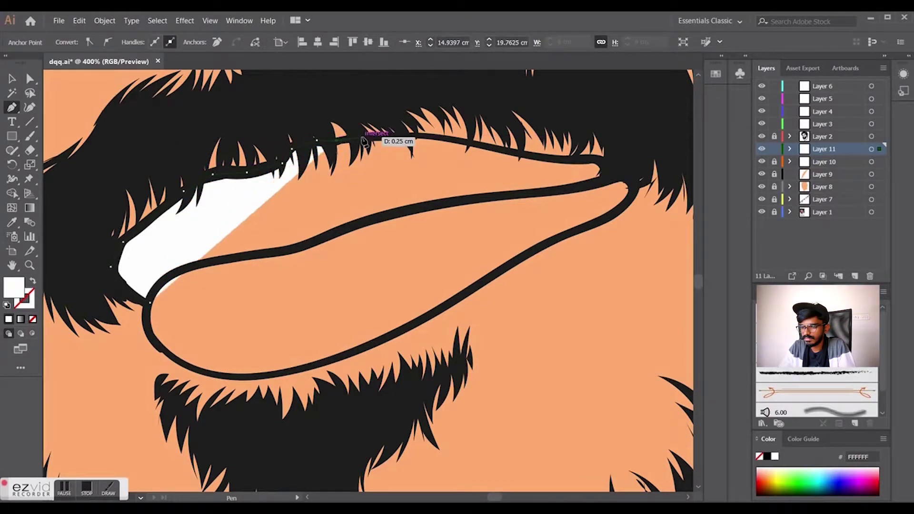
pyautogui.click(355, 139)
pyautogui.click(422, 139)
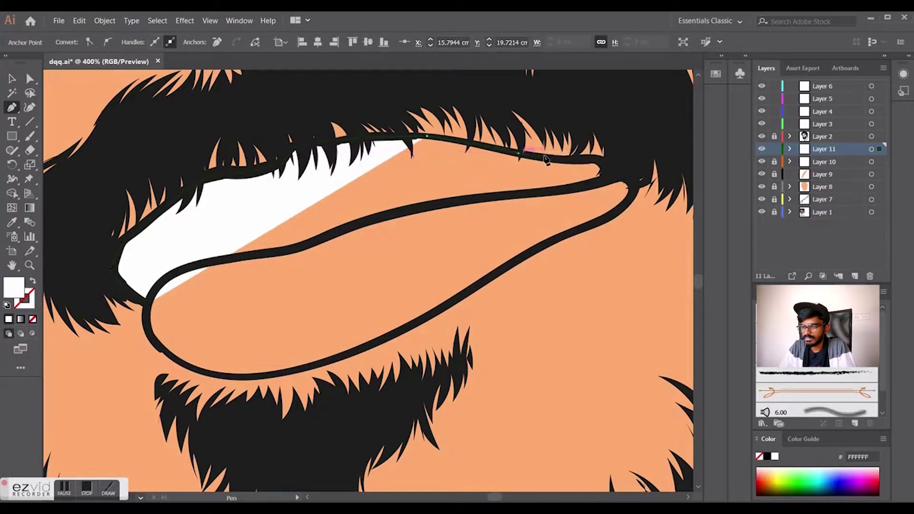
pyautogui.click(568, 160)
pyautogui.click(598, 165)
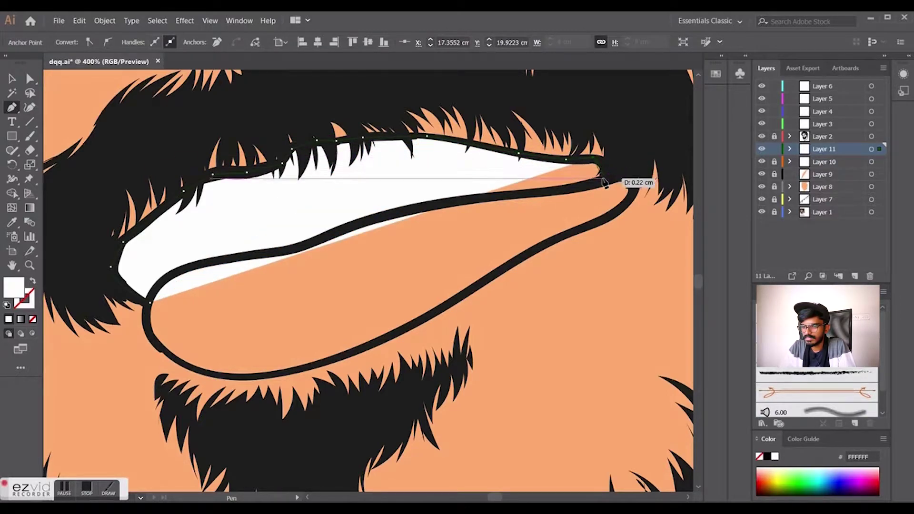
# Trace the upper lip's lower edge from the far mouth corner back towards the front corner with the Pen tool.
pyautogui.moveTo(590, 183); pyautogui.dragTo(590, 183)
pyautogui.click(299, 248)
pyautogui.click(168, 277)
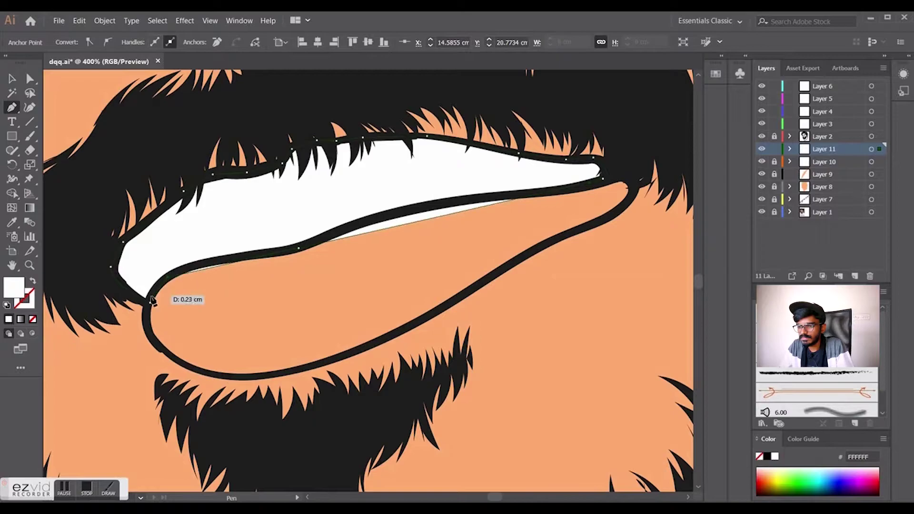
# Fill the upper lip shape with the dark red 8B3C45.
pyautogui.doubleClick(14, 291)
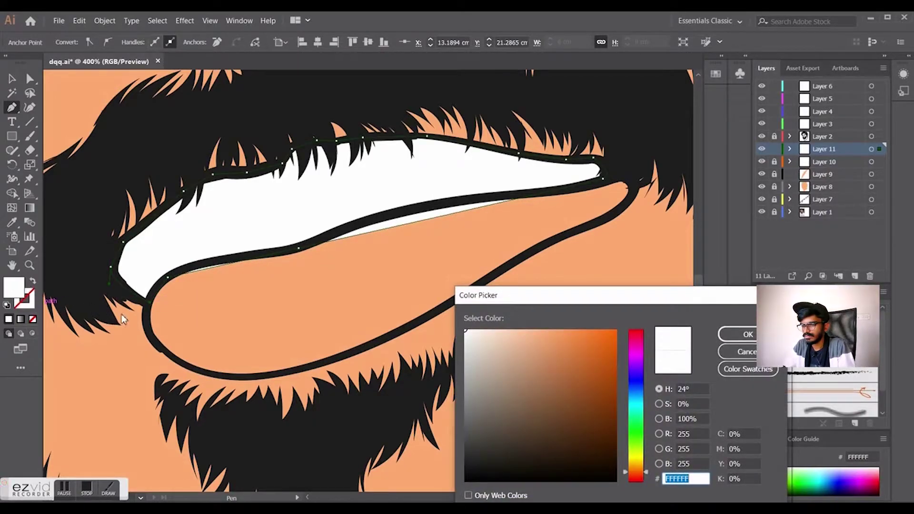
pyautogui.click(516, 349)
pyautogui.moveTo(637, 362); pyautogui.dragTo(639, 337)
pyautogui.click(555, 348)
pyautogui.moveTo(552, 382)
pyautogui.mouseDown()
pyautogui.moveTo(549, 347)
pyautogui.moveTo(564, 369)
pyautogui.mouseUp()
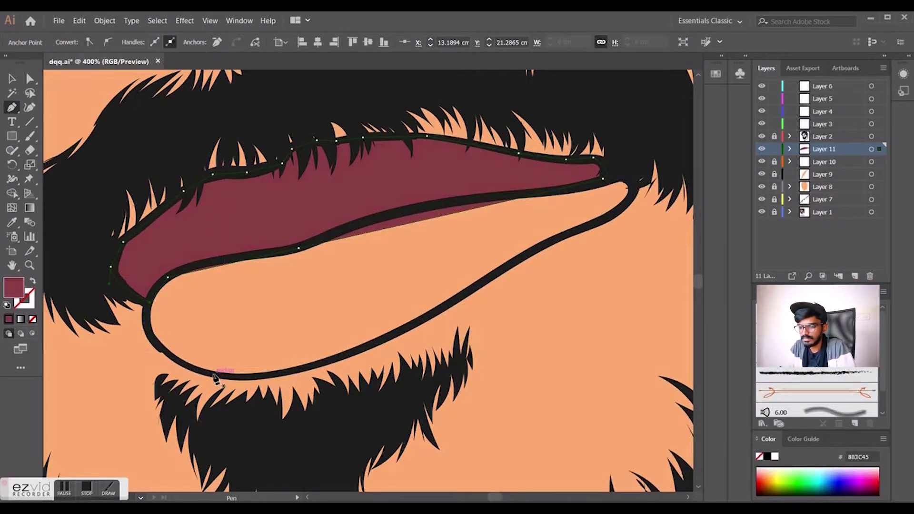
# Trace the lower lip's outline with the Pen tool, keeping the path unfilled while drawing, and close the shape.
pyautogui.click(213, 375)
pyautogui.moveTo(152, 339)
pyautogui.mouseDown()
pyautogui.moveTo(137, 310)
pyautogui.moveTo(163, 281)
pyautogui.mouseUp()
pyautogui.moveTo(179, 272); pyautogui.dragTo(276, 253)
pyautogui.press('/')
pyautogui.click(333, 233)
pyautogui.click(419, 208)
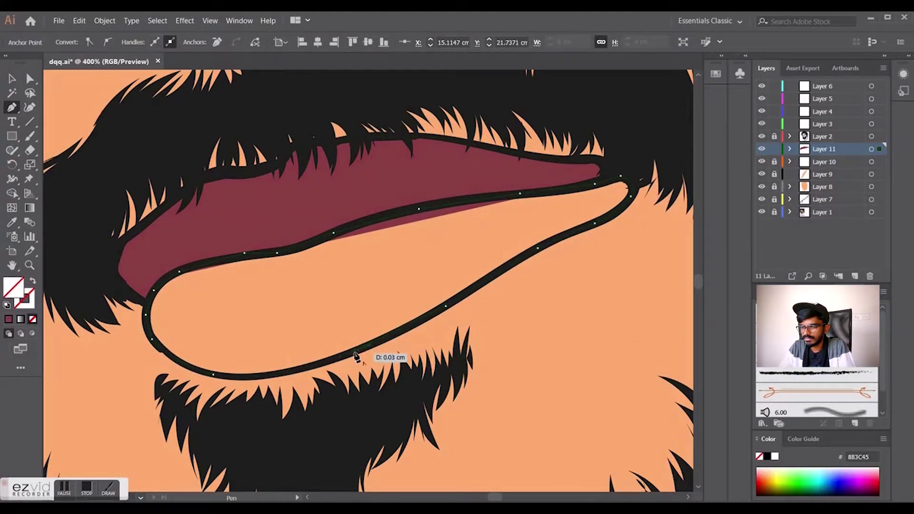
pyautogui.moveTo(214, 375); pyautogui.dragTo(172, 363)
# Change the lower lip's fill to a lighter, muted red than the upper lip.
pyautogui.doubleClick(17, 293)
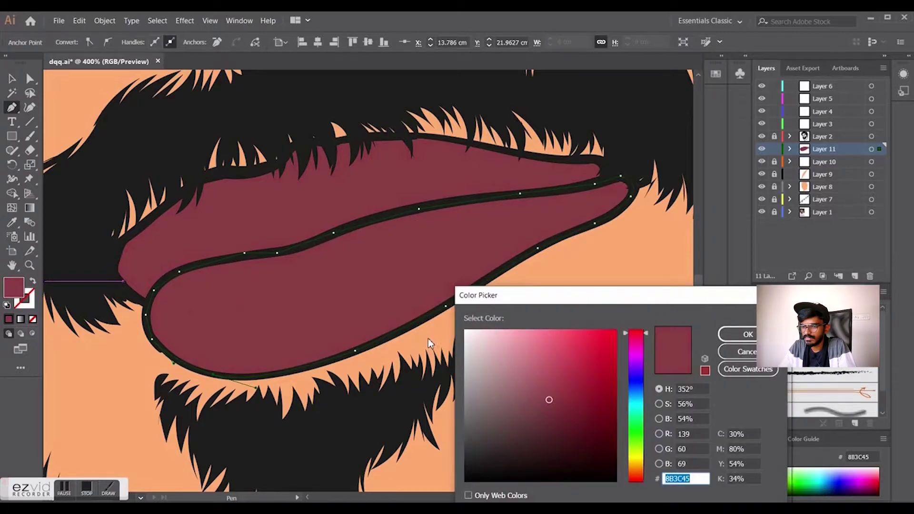
pyautogui.click(543, 367)
pyautogui.click(744, 335)
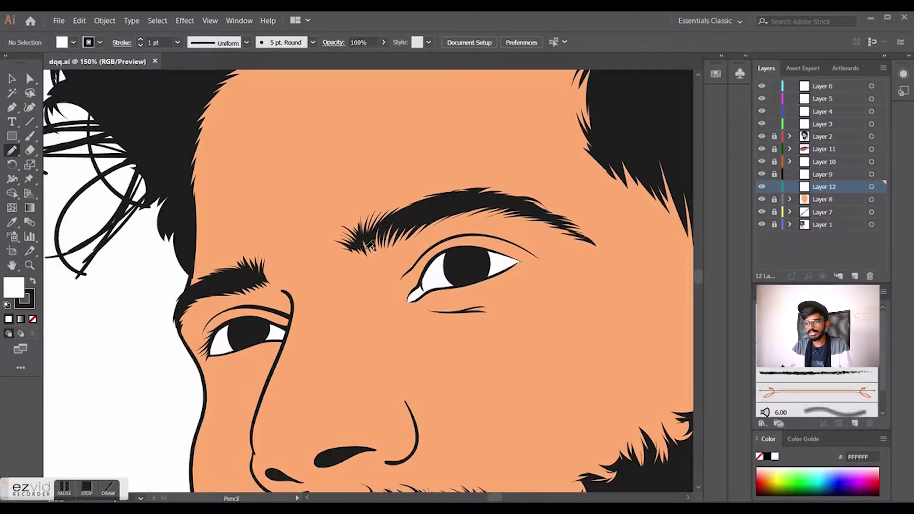
# Draw a shadow between the larger eye's inner corner and brow on Layer 12, without stroke and filled with 9E5043.
pyautogui.moveTo(367, 248)
pyautogui.mouseDown()
pyautogui.moveTo(359, 290)
pyautogui.moveTo(399, 314)
pyautogui.moveTo(395, 299)
pyautogui.moveTo(434, 260)
pyautogui.moveTo(410, 264)
pyautogui.moveTo(410, 216)
pyautogui.moveTo(364, 238)
pyautogui.moveTo(372, 262)
pyautogui.mouseUp()
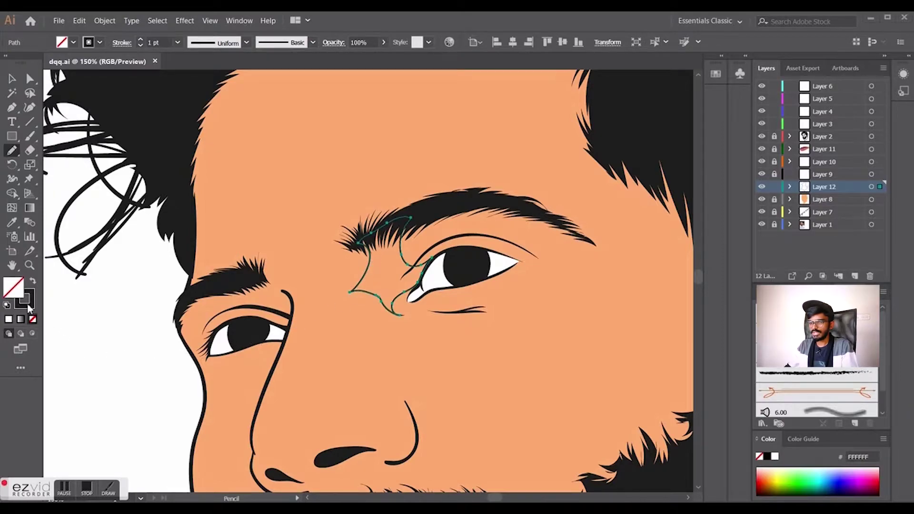
pyautogui.click(33, 319)
pyautogui.click(12, 290)
pyautogui.doubleClick(12, 291)
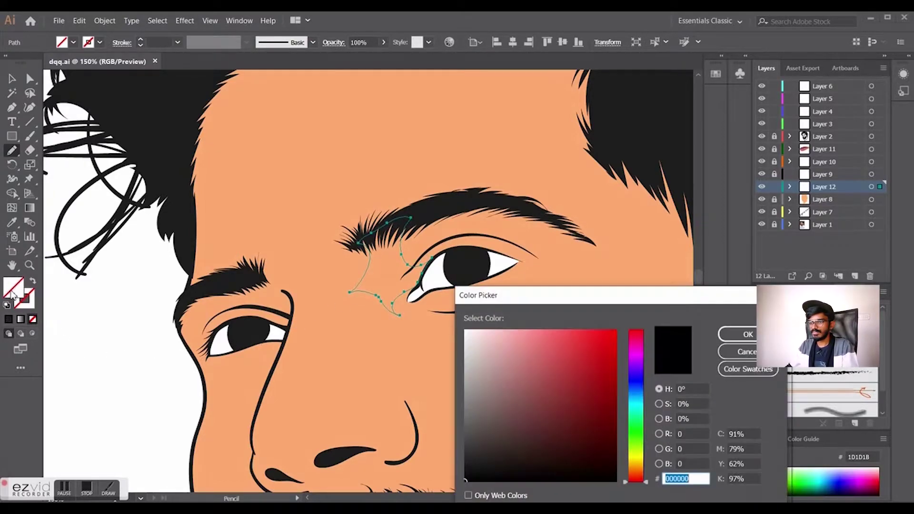
pyautogui.moveTo(608, 375)
pyautogui.mouseDown()
pyautogui.moveTo(553, 398)
pyautogui.moveTo(553, 367)
pyautogui.mouseUp()
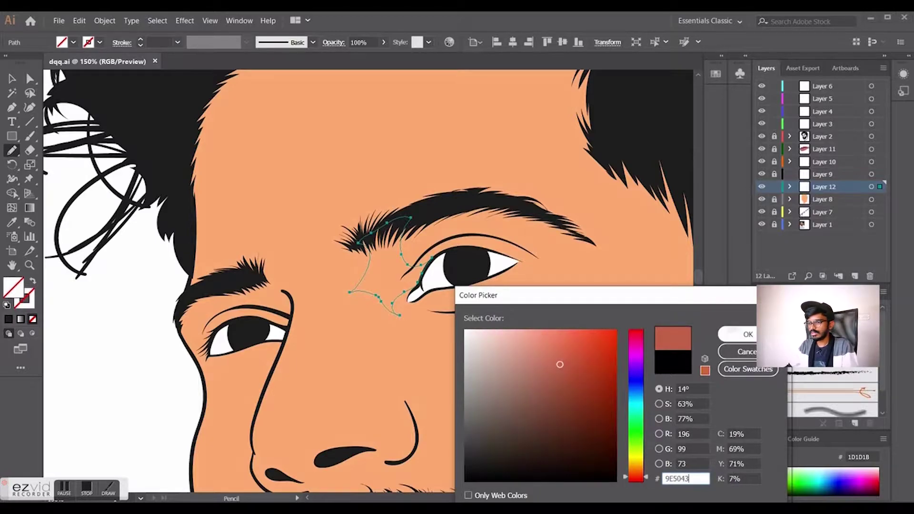
pyautogui.click(748, 335)
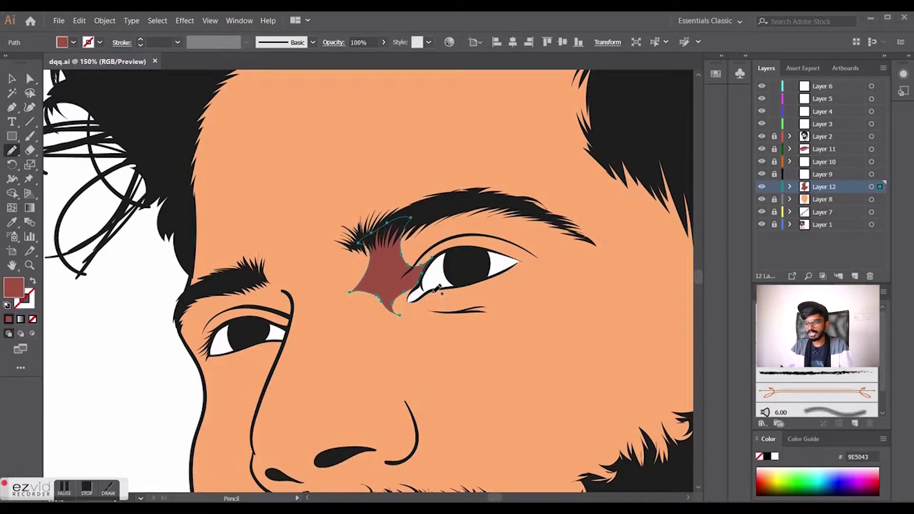
# Draw a curved shadow shape beneath the larger eye with the Pencil tool and fill it with 9E5043.
pyautogui.moveTo(439, 309)
pyautogui.mouseDown()
pyautogui.moveTo(503, 288)
pyautogui.moveTo(481, 310)
pyautogui.moveTo(420, 306)
pyautogui.moveTo(489, 310)
pyautogui.mouseUp()
pyautogui.hotkey('ctrl', 'z')
pyautogui.click(9, 319)
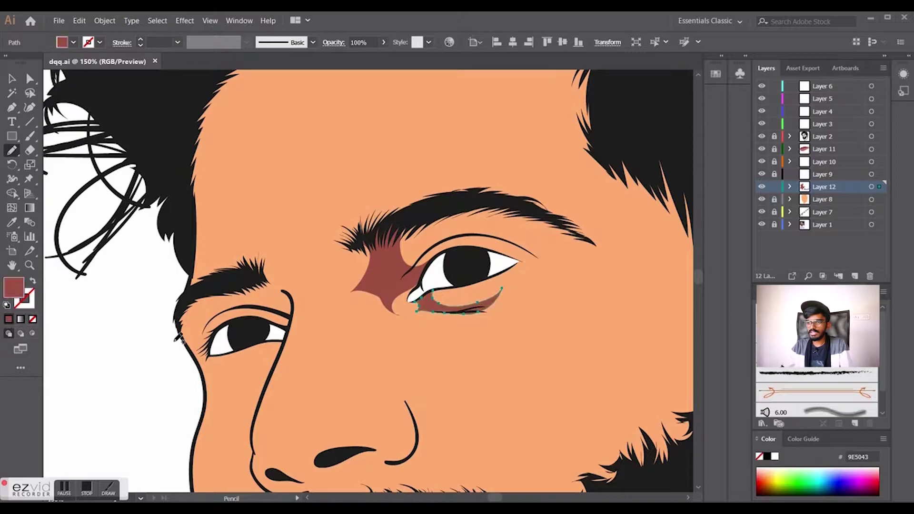
# Draw a shadow from the smaller eye's brow to the nose bridge and fill it with 9E5043.
pyautogui.hotkey('ctrl', '-')
pyautogui.hotkey('ctrl', '-')
pyautogui.hotkey('ctrl', '-')
pyautogui.hotkey('ctrl', '-')
pyautogui.hotkey('ctrl', '-')
pyautogui.scroll(5, 374, 289)
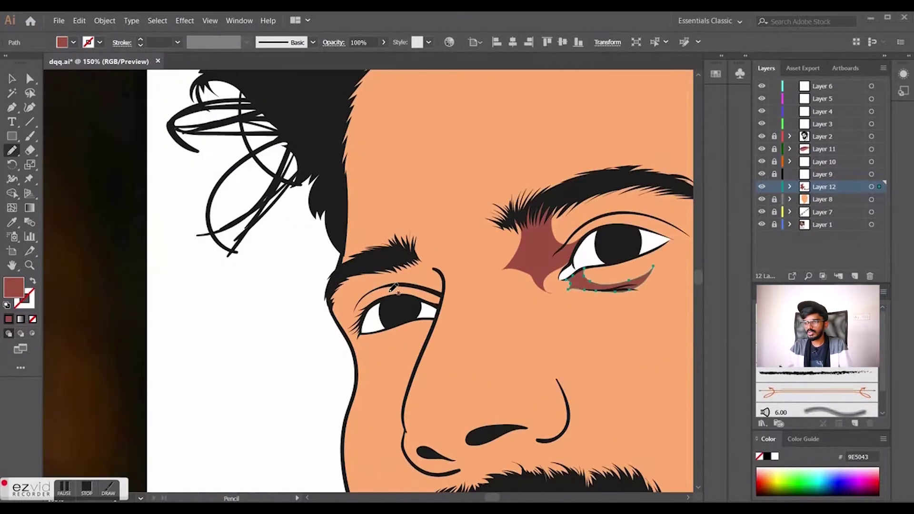
pyautogui.moveTo(349, 277); pyautogui.dragTo(443, 295)
pyautogui.moveTo(414, 250)
pyautogui.mouseDown()
pyautogui.moveTo(439, 268)
pyautogui.moveTo(443, 296)
pyautogui.mouseUp()
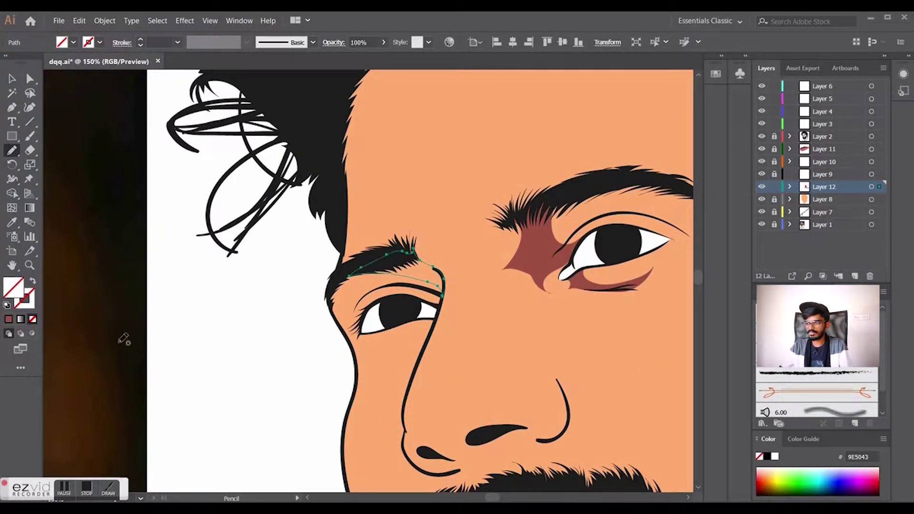
pyautogui.click(8, 319)
# Draw a shadow beneath the smaller eye, beside the nose bridge, and fill it with 9E5043.
pyautogui.hotkey('ctrl', '-')
pyautogui.hotkey('ctrl', '-')
pyautogui.hotkey('ctrl', '-')
pyautogui.hotkey('ctrl', '-')
pyautogui.hotkey('ctrl', '-')
pyautogui.hotkey('ctrl', '+')
pyautogui.hotkey('ctrl', '+')
pyautogui.hotkey('ctrl', '+')
pyautogui.hotkey('ctrl', '+')
pyautogui.hotkey('ctrl', '+')
pyautogui.moveTo(393, 271)
pyautogui.mouseDown()
pyautogui.moveTo(429, 260)
pyautogui.moveTo(422, 246)
pyautogui.moveTo(419, 265)
pyautogui.mouseUp()
pyautogui.click(8, 320)
# Add 9E5043 shadow shapes at the front mouth corner and around the tuft of beard below the lower lip.
pyautogui.scroll(-5, 425, 336)
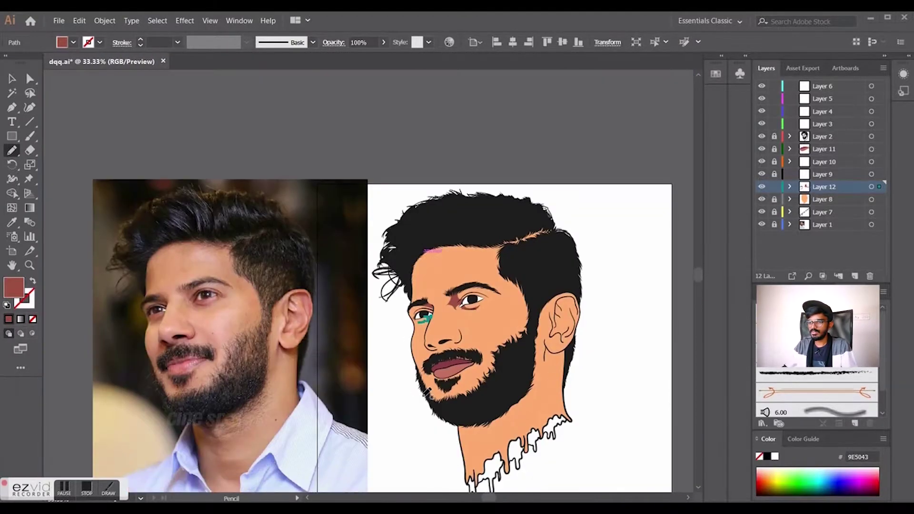
pyautogui.scroll(2, 452, 388)
pyautogui.scroll(-1, 404, 371)
pyautogui.scroll(5, 404, 343)
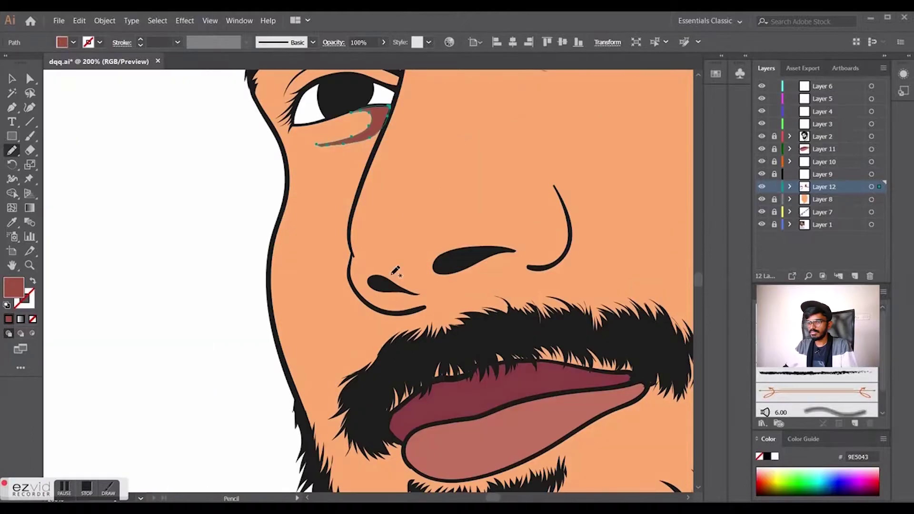
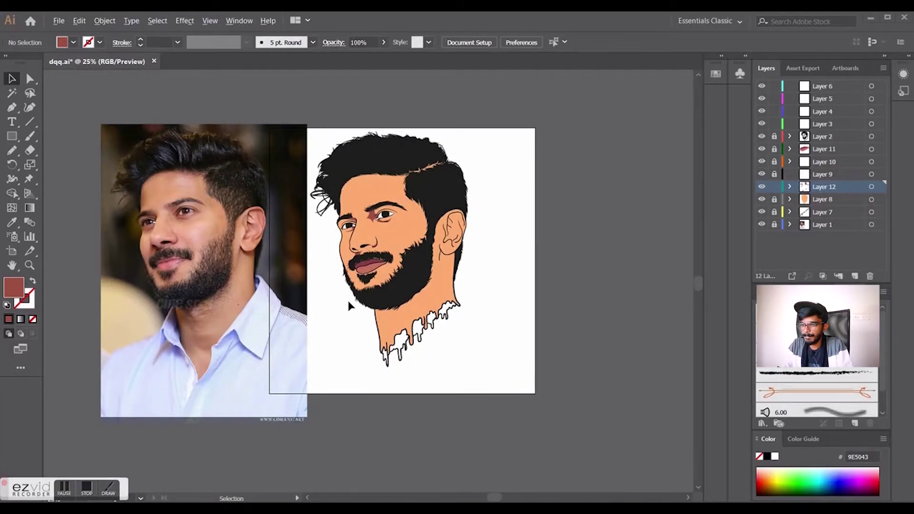
pyautogui.press('n')
pyautogui.moveTo(335, 231)
pyautogui.mouseDown()
pyautogui.moveTo(323, 208)
pyautogui.moveTo(352, 172)
pyautogui.moveTo(330, 225)
pyautogui.mouseUp()
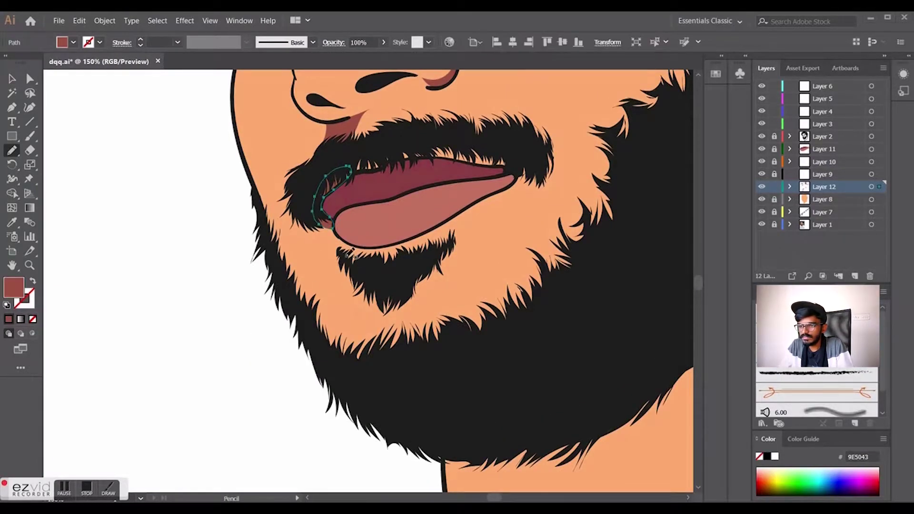
pyautogui.hotkey('ctrl', 'z')
pyautogui.moveTo(368, 313); pyautogui.dragTo(338, 251)
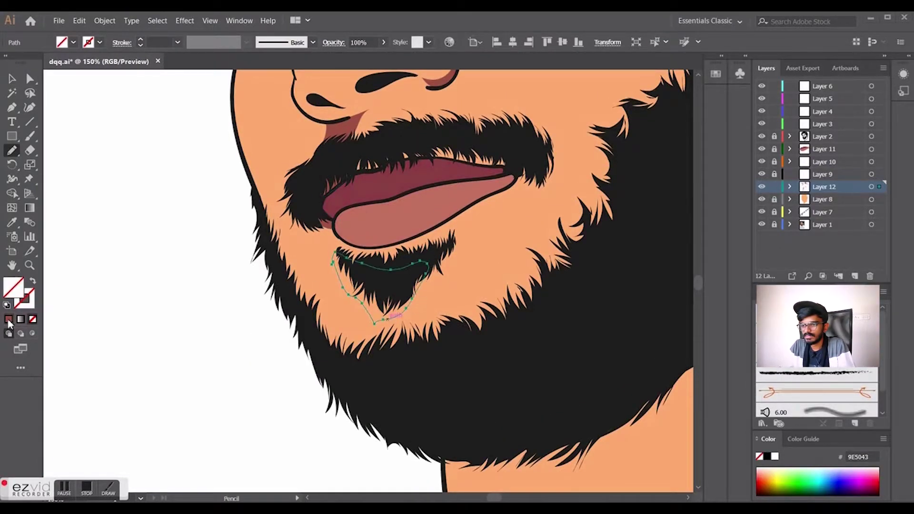
pyautogui.click(8, 319)
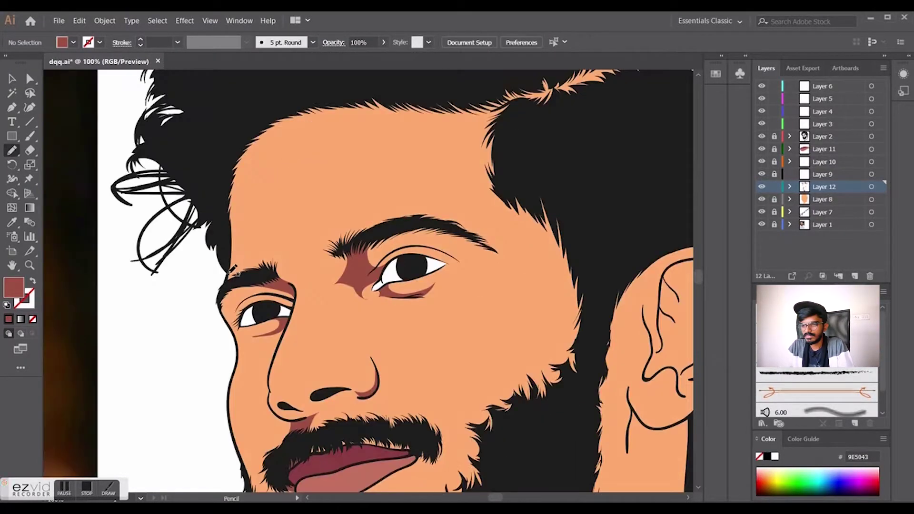
# Add 9E5043 shadows along the hairline above the smaller eye and on the neck beneath the beard.
pyautogui.moveTo(232, 158); pyautogui.dragTo(233, 161)
pyautogui.click(9, 320)
pyautogui.hotkey('ctrl', '-')
pyautogui.hotkey('ctrl', '-')
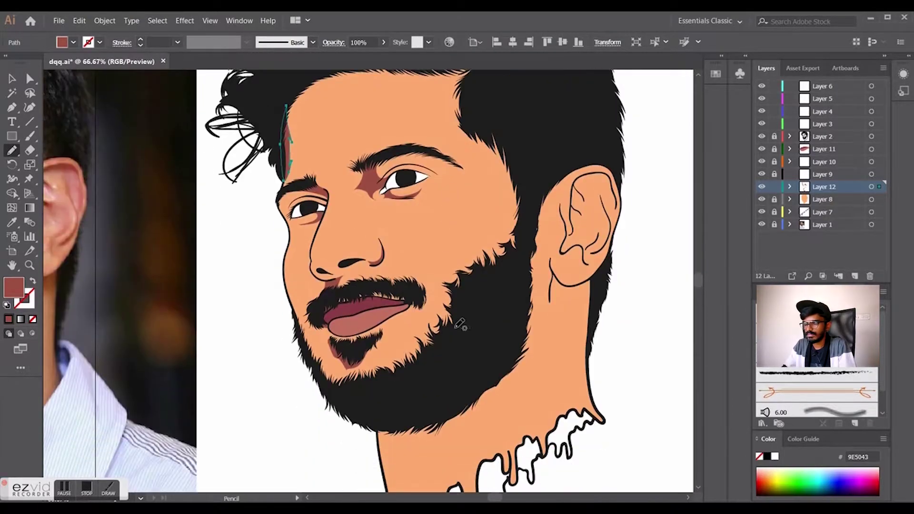
pyautogui.moveTo(481, 348); pyautogui.dragTo(483, 349)
# Draw a pointed 9E5043 shadow on the neck directly beneath the earlobe.
pyautogui.hotkey('ctrl', '1')
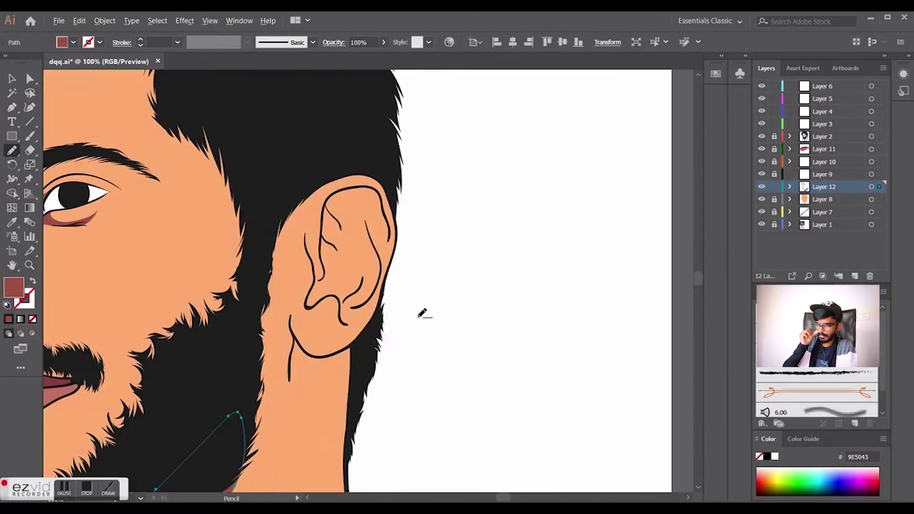
pyautogui.moveTo(337, 351); pyautogui.dragTo(356, 343)
pyautogui.moveTo(293, 350); pyautogui.dragTo(322, 372)
# Draw 9E5043 shadow shapes along the ear's inner folds, its rim and its front edge.
pyautogui.scroll(2, 348, 267)
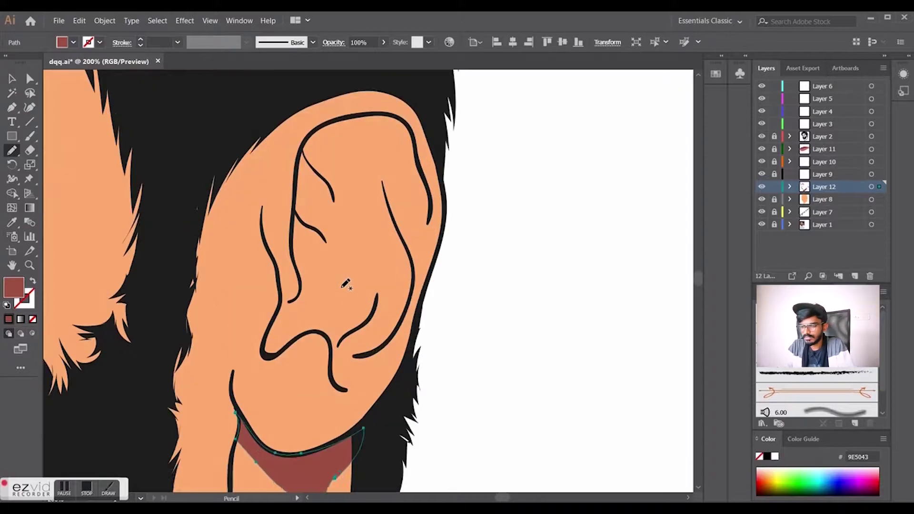
pyautogui.scroll(1, 340, 259)
pyautogui.moveTo(295, 235); pyautogui.dragTo(298, 240)
pyautogui.moveTo(299, 191); pyautogui.dragTo(324, 218)
pyautogui.moveTo(317, 162)
pyautogui.mouseDown()
pyautogui.moveTo(311, 158)
pyautogui.moveTo(408, 152)
pyautogui.moveTo(417, 186)
pyautogui.mouseUp()
pyautogui.moveTo(412, 323); pyautogui.dragTo(412, 318)
pyautogui.moveTo(311, 354)
pyautogui.mouseDown()
pyautogui.moveTo(279, 314)
pyautogui.moveTo(310, 355)
pyautogui.mouseUp()
pyautogui.moveTo(289, 326)
pyautogui.mouseDown()
pyautogui.moveTo(293, 270)
pyautogui.moveTo(288, 326)
pyautogui.mouseUp()
pyautogui.moveTo(259, 272)
pyautogui.mouseDown()
pyautogui.moveTo(292, 153)
pyautogui.moveTo(256, 242)
pyautogui.mouseUp()
# Draw a 9E5043 shadow along the back edge of the neck just above the dripping base.
pyautogui.scroll(-4, 253, 241)
pyautogui.scroll(-1, 278, 357)
pyautogui.scroll(2, 279, 357)
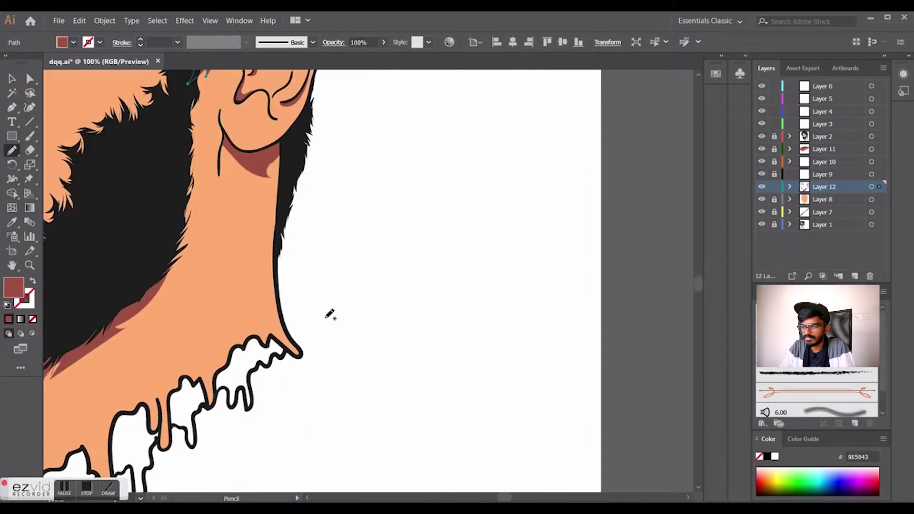
pyautogui.moveTo(302, 353); pyautogui.dragTo(260, 337)
pyautogui.scroll(-4, 167, 280)
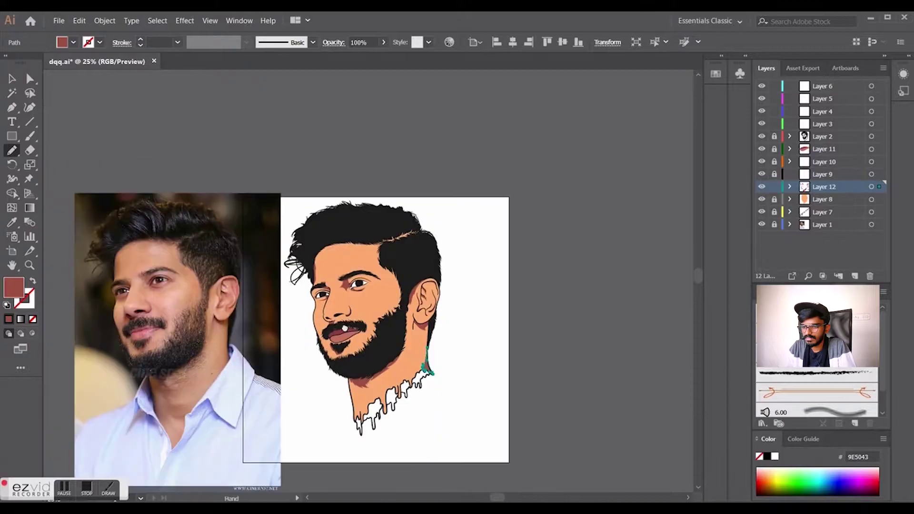
# Draw shadow shapes around the lower edges of both nostrils and fill them with 9E5043.
pyautogui.scroll(3, 338, 325)
pyautogui.scroll(3, 327, 310)
pyautogui.moveTo(284, 272); pyautogui.dragTo(296, 288)
pyautogui.click(8, 319)
pyautogui.moveTo(389, 258); pyautogui.dragTo(382, 267)
pyautogui.click(8, 319)
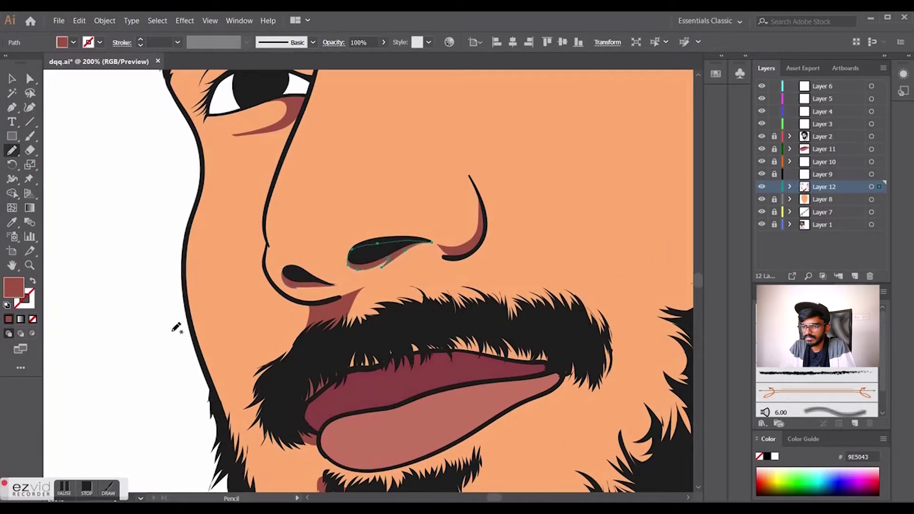
# Lock Layer 12 and add a new layer directly above Layer 8 for the mid-tone shadows.
pyautogui.hotkey('ctrl', '-')
pyautogui.hotkey('ctrl', '-')
pyautogui.hotkey('ctrl', '-')
pyautogui.hotkey('ctrl', '+')
pyautogui.hotkey('ctrl', '+')
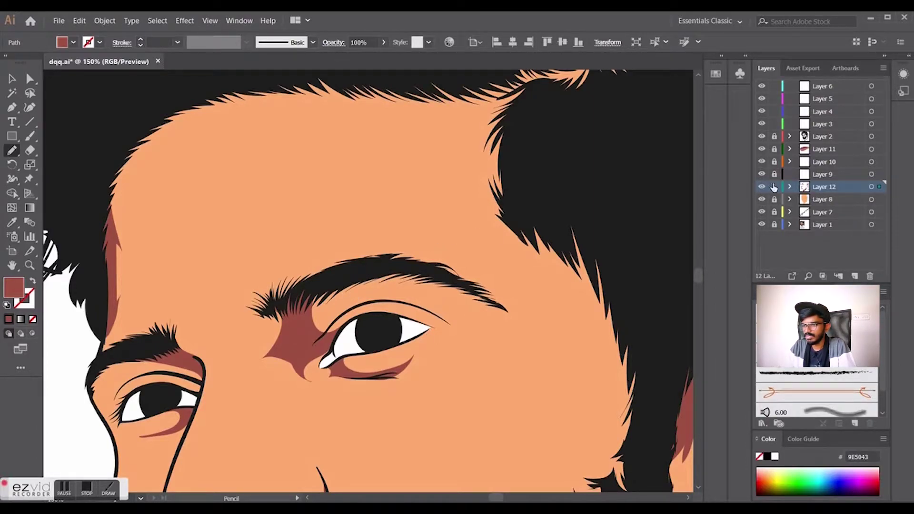
pyautogui.click(776, 187)
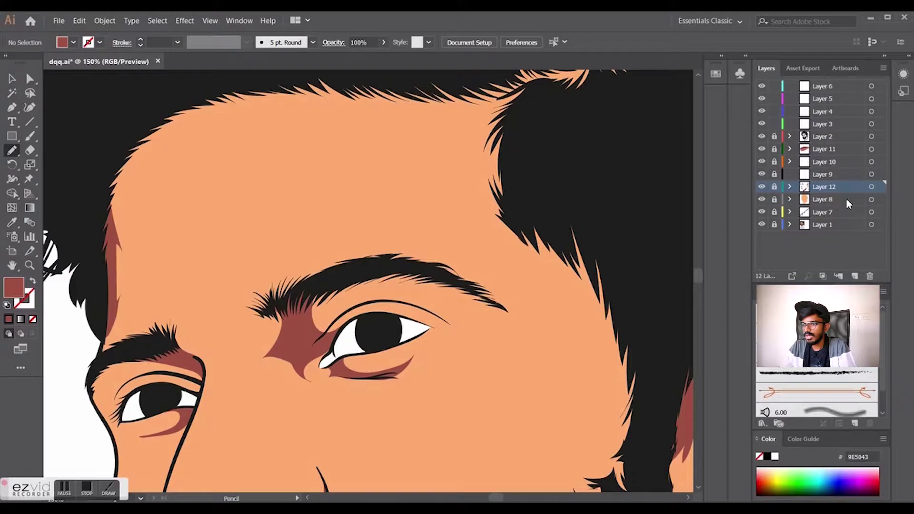
pyautogui.click(846, 199)
pyautogui.click(856, 276)
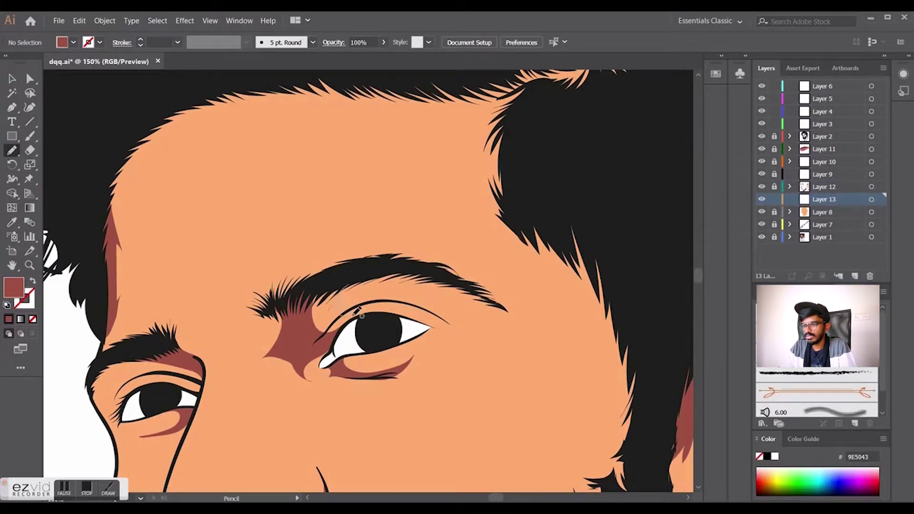
# Draw a mid-tone shadow between the larger eye's upper lid and brow and fill it with D1784E.
pyautogui.moveTo(377, 310); pyautogui.dragTo(313, 342)
pyautogui.click(9, 319)
pyautogui.doubleClick(13, 287)
pyautogui.click(551, 362)
pyautogui.click(740, 336)
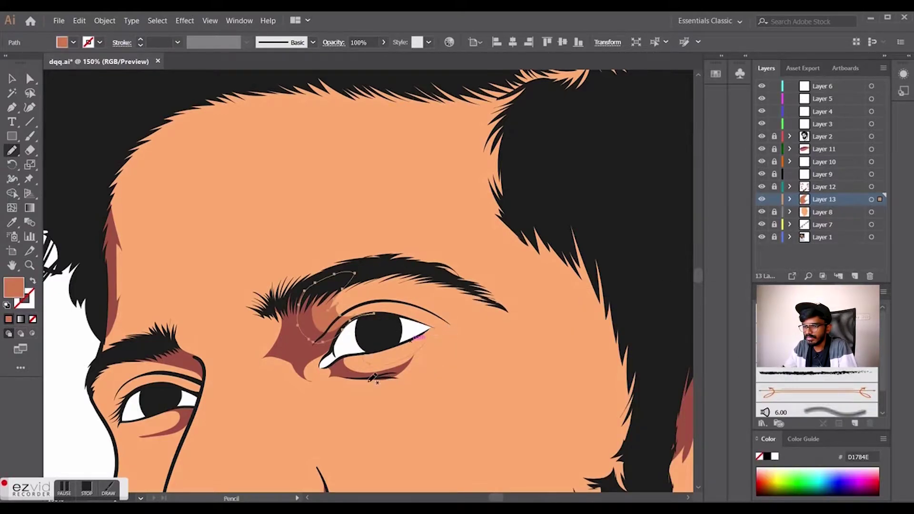
# Extend the D1784E shading around the larger eye's outer side, the brow's inner end and the inner eye corner.
pyautogui.moveTo(385, 378); pyautogui.dragTo(377, 379)
pyautogui.moveTo(419, 321); pyautogui.dragTo(427, 328)
pyautogui.moveTo(289, 412); pyautogui.dragTo(404, 299)
pyautogui.moveTo(387, 225); pyautogui.dragTo(385, 228)
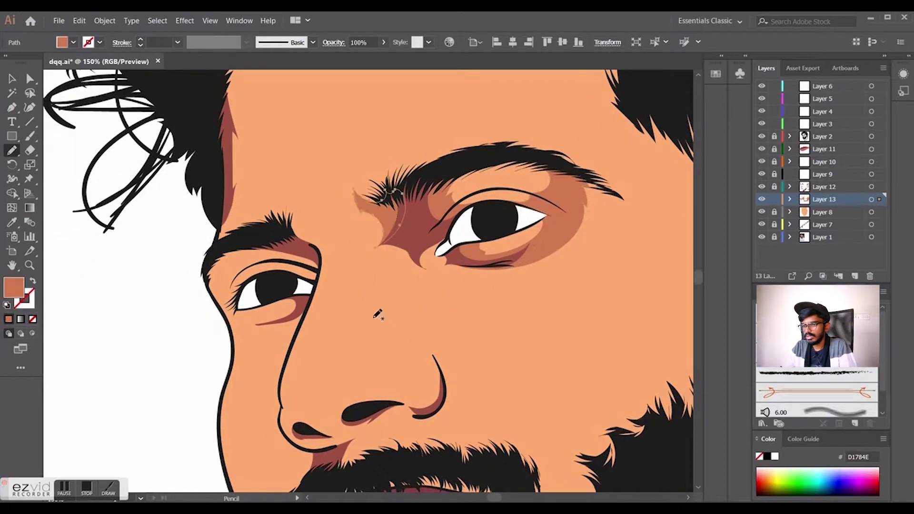
pyautogui.moveTo(398, 258); pyautogui.dragTo(410, 255)
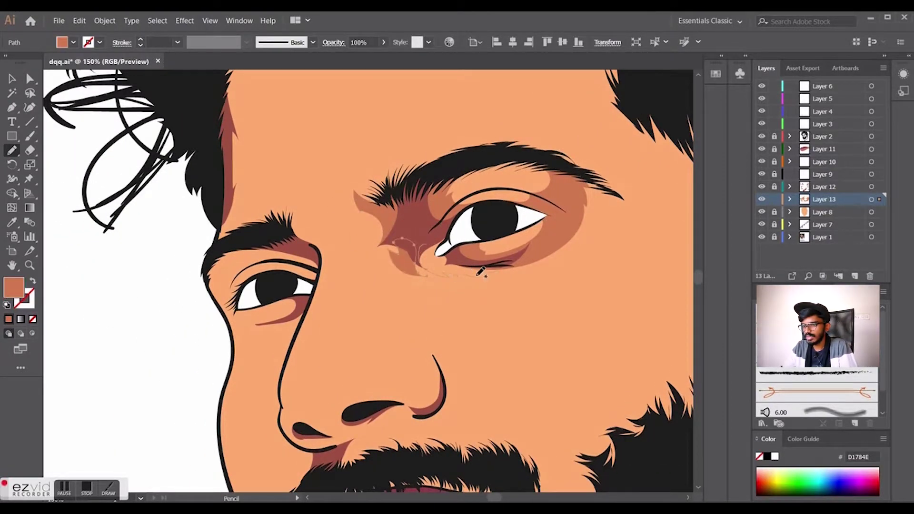
# Add D1784E mid-tone shapes beneath the smaller eye and along the hairline above its brow.
pyautogui.hscroll(-3, 331, 265)
pyautogui.moveTo(395, 283)
pyautogui.mouseDown()
pyautogui.moveTo(330, 314)
pyautogui.moveTo(367, 312)
pyautogui.mouseUp()
pyautogui.moveTo(334, 141)
pyautogui.mouseDown()
pyautogui.moveTo(330, 264)
pyautogui.moveTo(307, 223)
pyautogui.moveTo(322, 293)
pyautogui.mouseUp()
# Draw a wavy D1784E shadow across the top of the forehead beneath the hairline.
pyautogui.hscroll(5, 210, 240)
pyautogui.scroll(3, 210, 240)
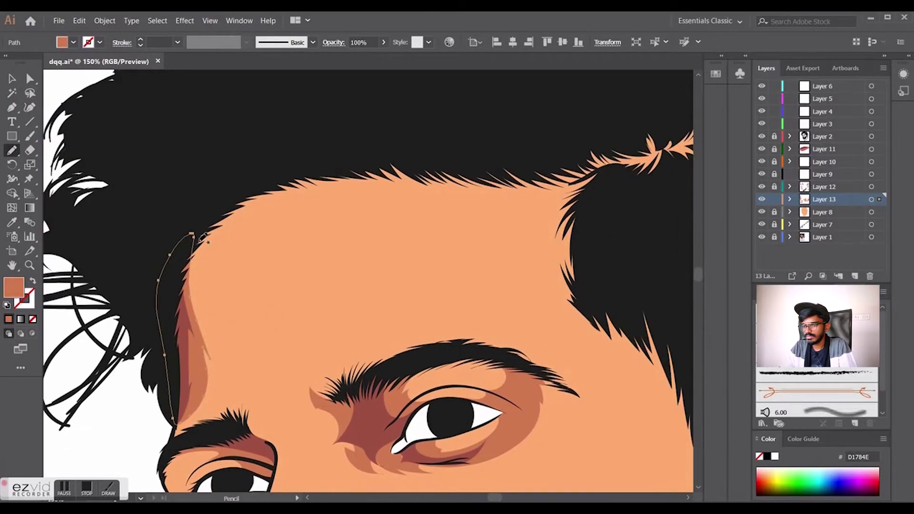
pyautogui.moveTo(461, 189)
pyautogui.mouseDown()
pyautogui.moveTo(267, 113)
pyautogui.moveTo(195, 242)
pyautogui.mouseUp()
pyautogui.moveTo(565, 194); pyautogui.dragTo(329, 240)
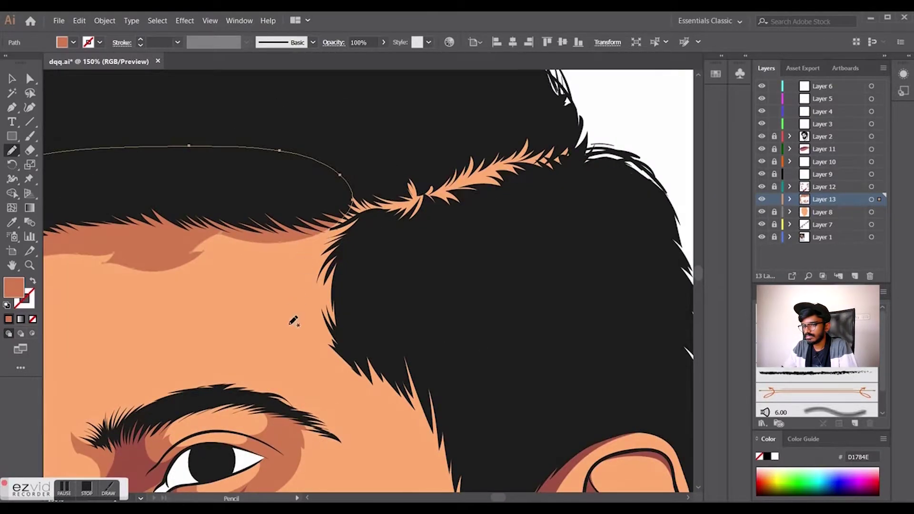
# Draw D1784E shading from the far temple down the cheek and along the beard's edge, then deselect it.
pyautogui.moveTo(405, 417); pyautogui.dragTo(281, 241)
pyautogui.moveTo(475, 385); pyautogui.dragTo(465, 168)
pyautogui.moveTo(389, 191)
pyautogui.mouseDown()
pyautogui.moveTo(487, 307)
pyautogui.moveTo(391, 190)
pyautogui.mouseUp()
pyautogui.moveTo(477, 399); pyautogui.dragTo(546, 221)
pyautogui.scroll(-2, 551, 218)
pyautogui.moveTo(424, 268)
pyautogui.mouseDown()
pyautogui.moveTo(505, 276)
pyautogui.moveTo(425, 267)
pyautogui.mouseUp()
pyautogui.keyDown('ctrl'); pyautogui.click(118, 181); pyautogui.keyUp('ctrl')
# Draw D1784E shading between the nose and moustache and along the fold from the nose wing to the moustache's outer end.
pyautogui.hscroll(-2, 119, 182)
pyautogui.scroll(1, 310, 336)
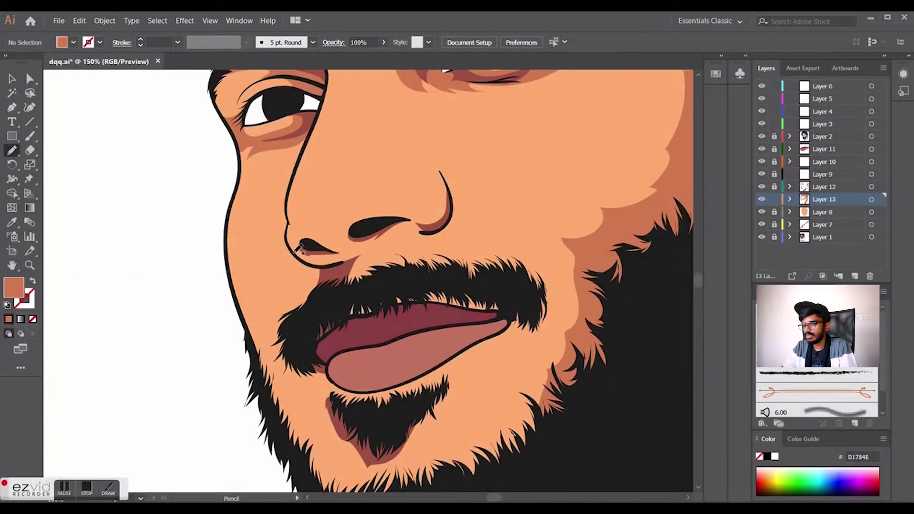
pyautogui.moveTo(334, 268); pyautogui.dragTo(334, 267)
pyautogui.moveTo(430, 233); pyautogui.dragTo(448, 193)
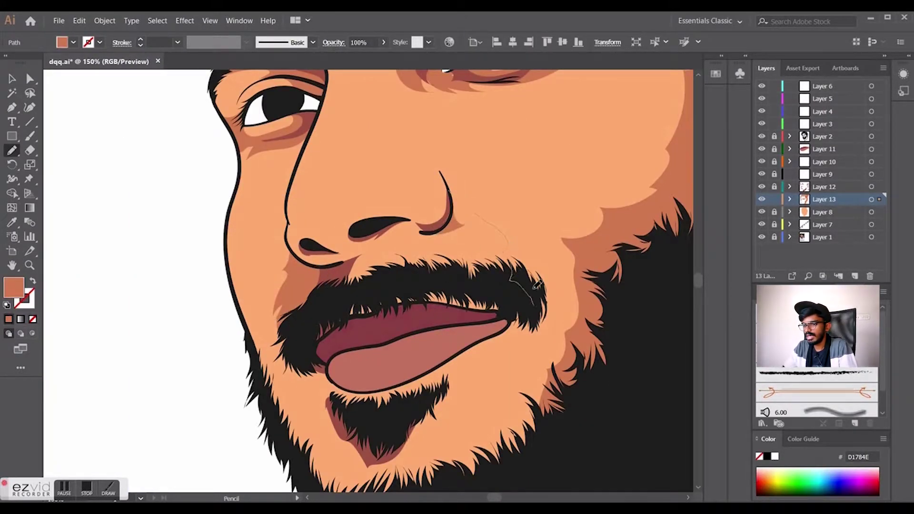
pyautogui.moveTo(535, 303); pyautogui.dragTo(533, 301)
pyautogui.click(8, 321)
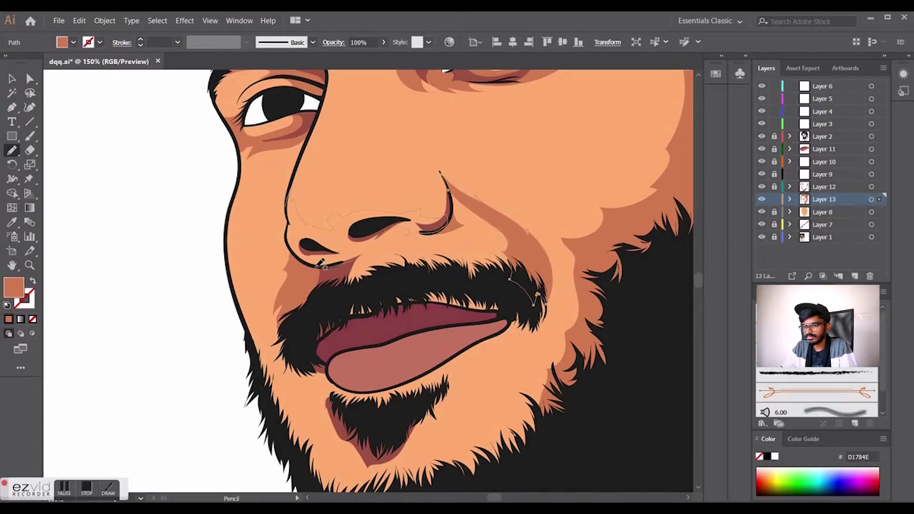
# Draw D1784E shading above the nostrils and an outline for the shadow on the nose's side, then deselect.
pyautogui.moveTo(329, 264); pyautogui.dragTo(330, 265)
pyautogui.click(9, 321)
pyautogui.moveTo(377, 189)
pyautogui.mouseDown()
pyautogui.moveTo(371, 167)
pyautogui.moveTo(426, 166)
pyautogui.mouseUp()
pyautogui.hotkey('ctrl', '-')
pyautogui.hotkey('ctrl', '-')
pyautogui.press('v')
pyautogui.click(211, 230)
pyautogui.hotkey('ctrl', '-')
pyautogui.click(486, 300)
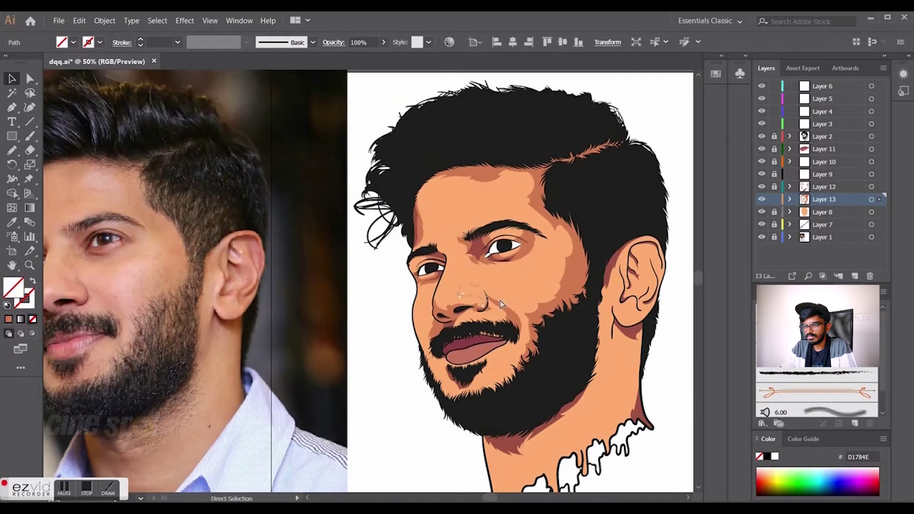
# Add D1784E shading over the nose wing and from the inner eye corner down the nose's side, then deselect.
pyautogui.scroll(3, 512, 304)
pyautogui.press('n')
pyautogui.moveTo(448, 322)
pyautogui.mouseDown()
pyautogui.moveTo(447, 294)
pyautogui.moveTo(381, 278)
pyautogui.mouseUp()
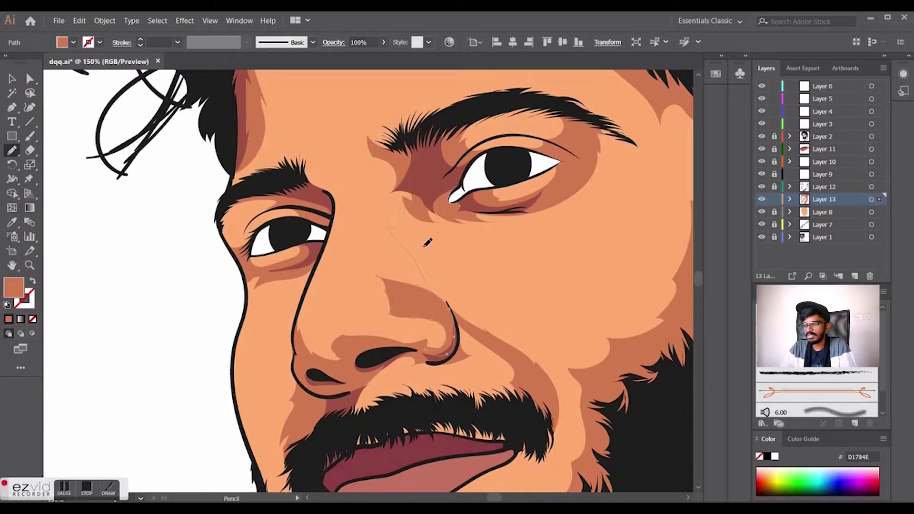
pyautogui.moveTo(424, 246); pyautogui.dragTo(426, 291)
pyautogui.keyDown('ctrl'); pyautogui.click(70, 316); pyautogui.keyUp('ctrl')
pyautogui.press('v')
pyautogui.hotkey('ctrl', '-')
pyautogui.hotkey('ctrl', '-')
pyautogui.hotkey('ctrl', '-')
pyautogui.hotkey('ctrl', '-')
pyautogui.moveTo(268, 277); pyautogui.dragTo(353, 273)
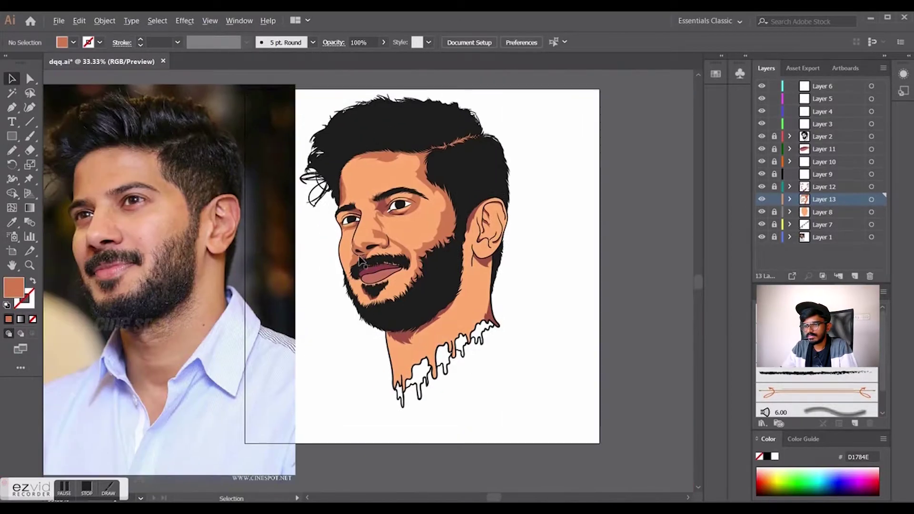
# Draw D1784E shading along the beard's upper edge around the chin and up the far jaw.
pyautogui.scroll(3, 355, 275)
pyautogui.press('n')
pyautogui.moveTo(445, 366); pyautogui.dragTo(300, 245)
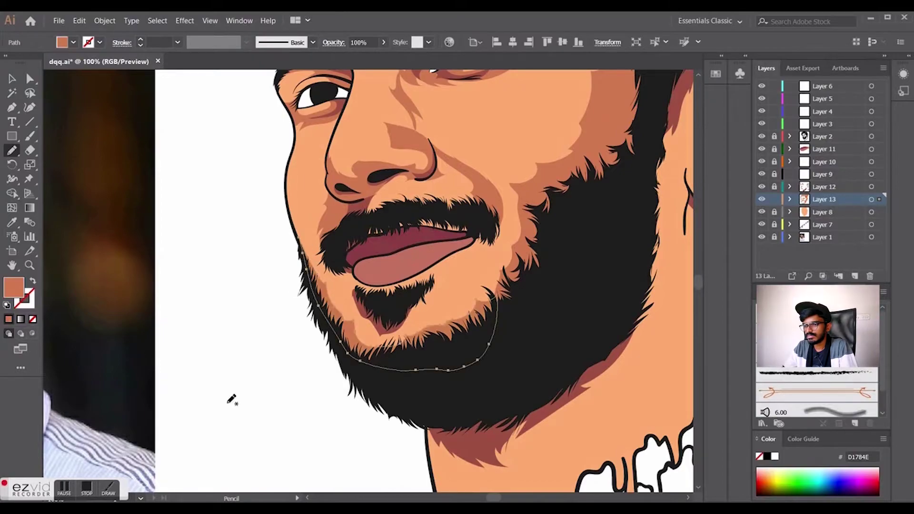
pyautogui.scroll(1, 383, 204)
pyautogui.moveTo(368, 246)
pyautogui.mouseDown()
pyautogui.moveTo(399, 242)
pyautogui.moveTo(369, 243)
pyautogui.moveTo(387, 212)
pyautogui.mouseUp()
pyautogui.moveTo(349, 278); pyautogui.dragTo(331, 288)
# Shade the ear's inner hollow and the area beneath its upper rim with D1784E shapes.
pyautogui.scroll(1, 363, 327)
pyautogui.hscroll(5, 525, 259)
pyautogui.scroll(3, 548, 269)
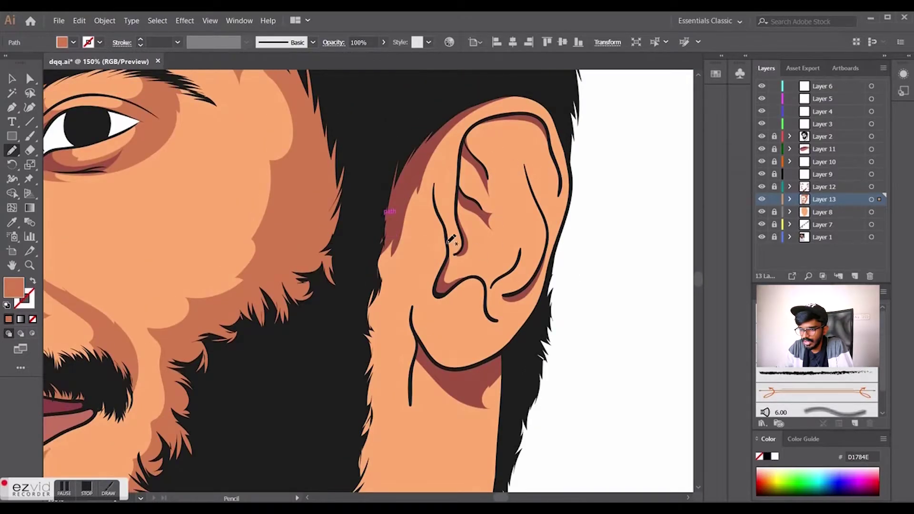
pyautogui.moveTo(451, 242); pyautogui.dragTo(467, 196)
pyautogui.moveTo(471, 272)
pyautogui.mouseDown()
pyautogui.moveTo(425, 306)
pyautogui.moveTo(459, 263)
pyautogui.mouseUp()
pyautogui.press(',')
pyautogui.moveTo(460, 156); pyautogui.dragTo(463, 202)
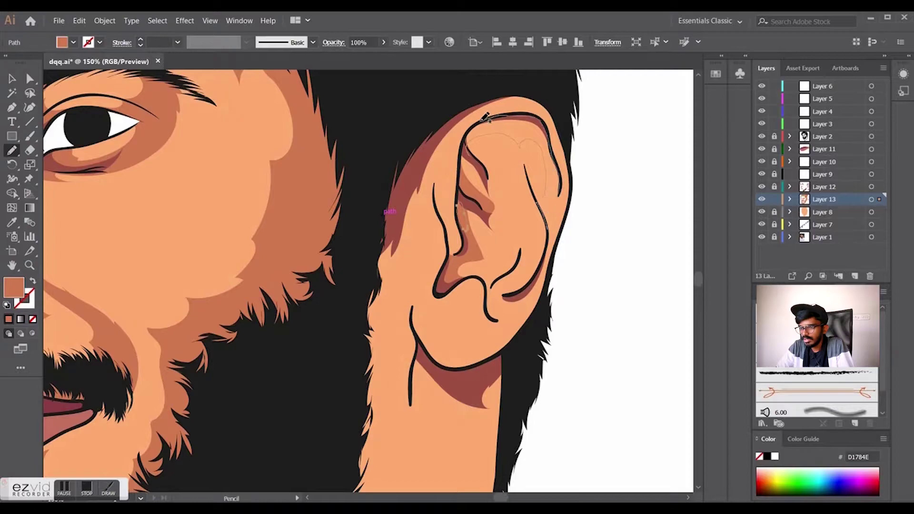
pyautogui.moveTo(490, 115); pyautogui.dragTo(493, 115)
# Draw D1784E shadows in the ear's central bowl and beside its inner ridge, filling each outline.
pyautogui.press(',')
pyautogui.moveTo(522, 256)
pyautogui.mouseDown()
pyautogui.moveTo(521, 218)
pyautogui.moveTo(488, 227)
pyautogui.mouseUp()
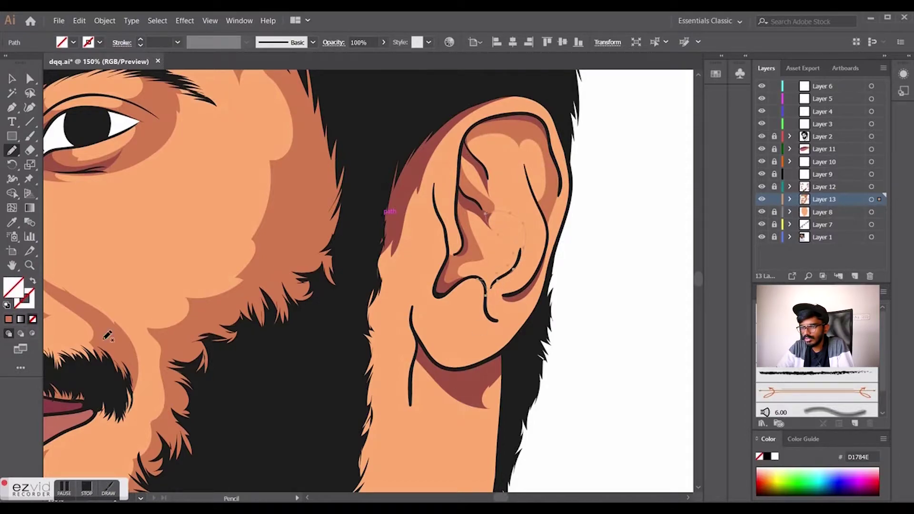
pyautogui.press(',')
pyautogui.moveTo(502, 191); pyautogui.dragTo(485, 174)
pyautogui.press(',')
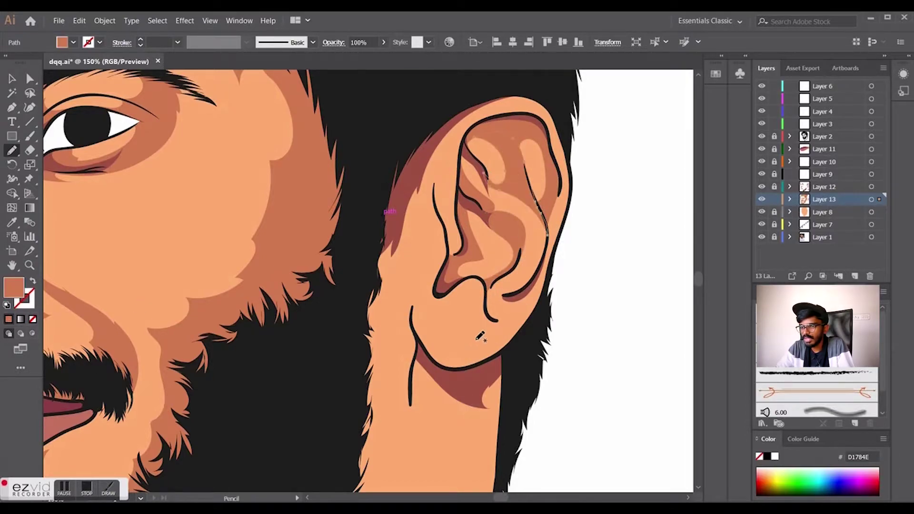
# Add D1784E shading to the ear's lower outer edge, lobe, front side and upper rim.
pyautogui.moveTo(536, 279); pyautogui.dragTo(488, 290)
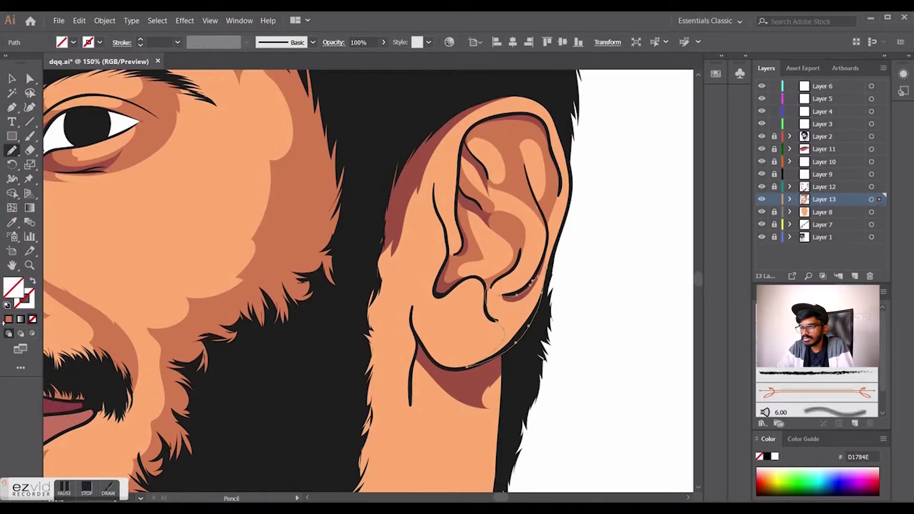
pyautogui.click(8, 319)
pyautogui.moveTo(431, 288); pyautogui.dragTo(456, 285)
pyautogui.click(8, 319)
pyautogui.moveTo(434, 193)
pyautogui.mouseDown()
pyautogui.moveTo(374, 278)
pyautogui.moveTo(434, 194)
pyautogui.mouseUp()
pyautogui.moveTo(492, 127)
pyautogui.mouseDown()
pyautogui.moveTo(517, 121)
pyautogui.moveTo(483, 123)
pyautogui.mouseUp()
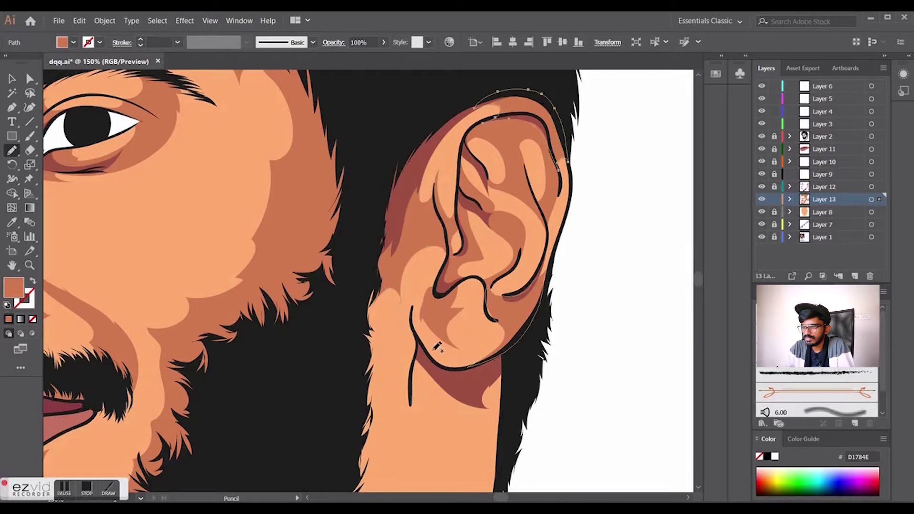
# Draw D1784E shadows on the neck beside the beard and down the back of the neck, then deselect.
pyautogui.scroll(-5, 366, 271)
pyautogui.moveTo(366, 212); pyautogui.dragTo(364, 238)
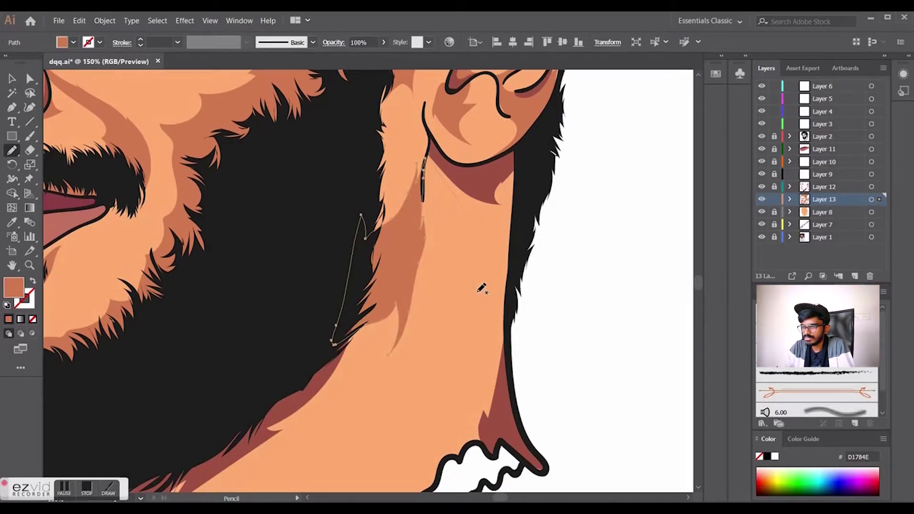
pyautogui.moveTo(487, 444); pyautogui.dragTo(428, 160)
pyautogui.moveTo(583, 427); pyautogui.dragTo(576, 258)
pyautogui.press('v')
pyautogui.click(575, 258)
# Shade the neck beneath the beard and its lower edge above the drips with D1784E shapes.
pyautogui.scroll(-3, 557, 301)
pyautogui.scroll(3, 480, 357)
pyautogui.scroll(-2, 396, 323)
pyautogui.press('n')
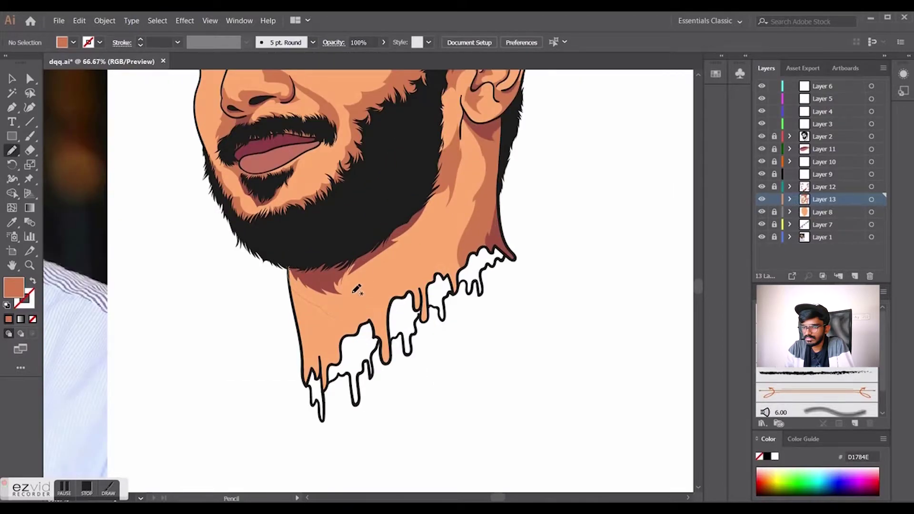
pyautogui.moveTo(363, 290); pyautogui.dragTo(293, 281)
pyautogui.moveTo(423, 219)
pyautogui.mouseDown()
pyautogui.moveTo(374, 241)
pyautogui.moveTo(419, 219)
pyautogui.mouseUp()
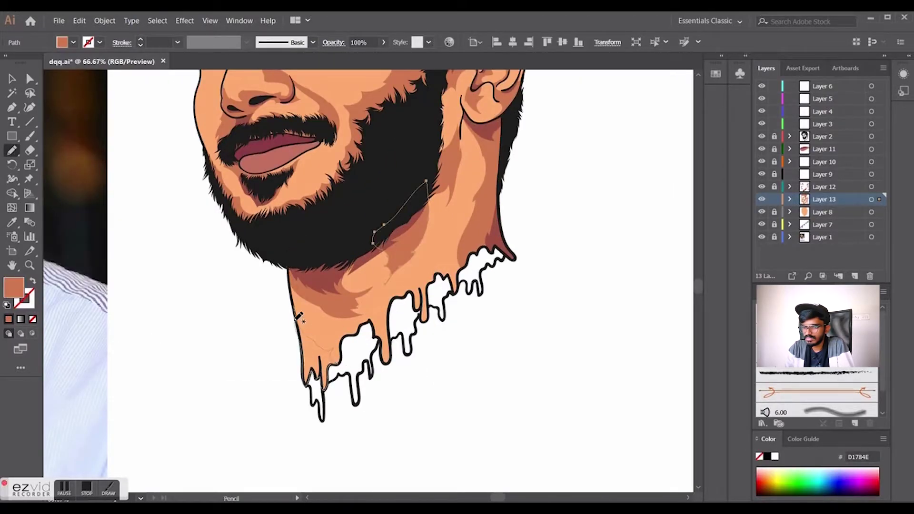
pyautogui.moveTo(299, 320); pyautogui.dragTo(302, 324)
pyautogui.moveTo(384, 360); pyautogui.dragTo(360, 328)
pyautogui.click(8, 319)
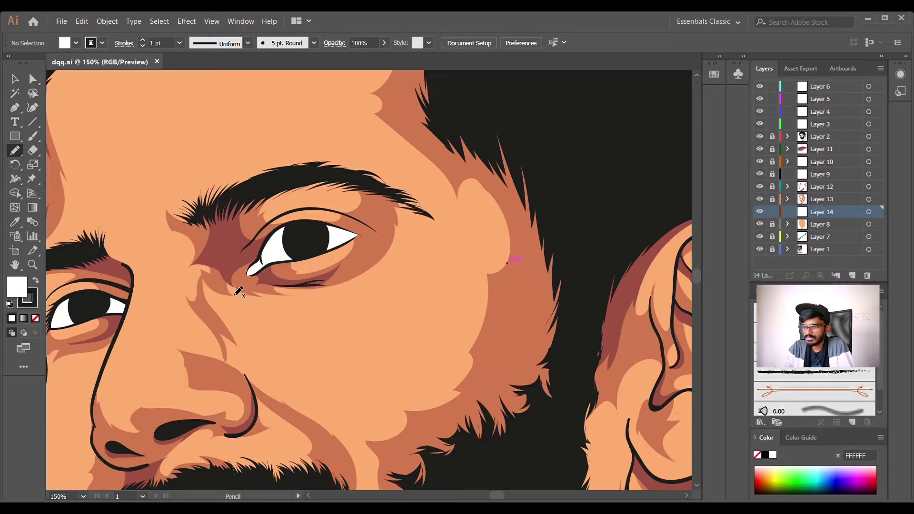
# Draw a shape around the larger eye's underside and temple on Layer 14, filled EA9262 without a stroke, then deselect.
pyautogui.moveTo(365, 307)
pyautogui.mouseDown()
pyautogui.moveTo(392, 275)
pyautogui.moveTo(452, 253)
pyautogui.moveTo(492, 280)
pyautogui.moveTo(546, 224)
pyautogui.moveTo(471, 150)
pyautogui.moveTo(405, 148)
pyautogui.moveTo(436, 191)
pyautogui.moveTo(384, 216)
pyautogui.moveTo(344, 278)
pyautogui.moveTo(238, 279)
pyautogui.moveTo(223, 288)
pyautogui.mouseUp()
pyautogui.click(35, 318)
pyautogui.click(31, 301)
pyautogui.click(36, 318)
pyautogui.click(15, 286)
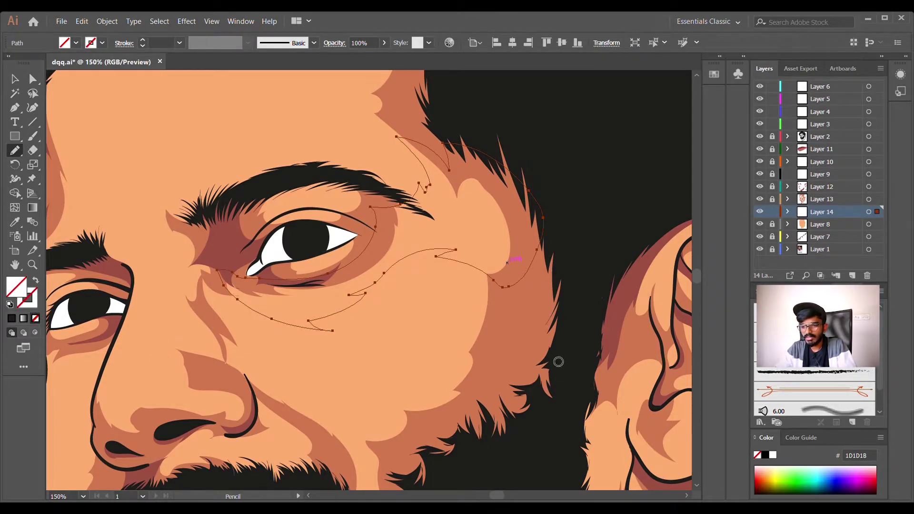
pyautogui.click(767, 333)
pyautogui.hotkey('ctrl', 'shift', 'a')
pyautogui.scroll(-3, 541, 316)
pyautogui.press('v')
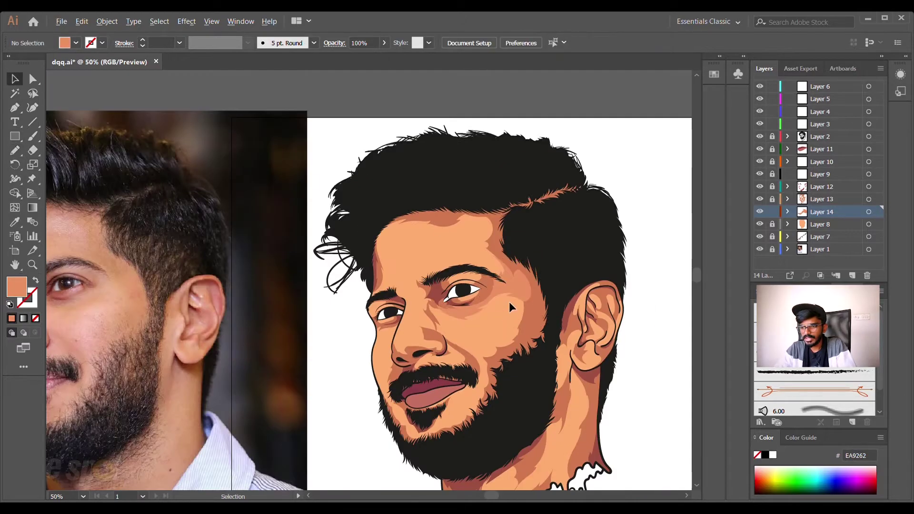
# Draw an EA9262 shading shape around the forehead below the hairline, redrawing the first attempt, then deselect.
pyautogui.hotkey('ctrl', '+')
pyautogui.hotkey('ctrl', '+')
pyautogui.hotkey('ctrl', '+')
pyautogui.press('n')
pyautogui.moveTo(366, 378)
pyautogui.mouseDown()
pyautogui.moveTo(341, 287)
pyautogui.moveTo(516, 262)
pyautogui.mouseUp()
pyautogui.hotkey('ctrl', 'z')
pyautogui.moveTo(360, 368)
pyautogui.mouseDown()
pyautogui.moveTo(340, 331)
pyautogui.moveTo(582, 212)
pyautogui.moveTo(336, 373)
pyautogui.moveTo(359, 366)
pyautogui.mouseUp()
pyautogui.press('v')
pyautogui.click(84, 117)
pyautogui.hotkey('ctrl', '-')
pyautogui.scroll(-3, 395, 282)
# Add EA9262 shading shapes around the smaller eye and down the far cheek beside the moustache.
pyautogui.press('n')
pyautogui.moveTo(248, 145)
pyautogui.mouseDown()
pyautogui.moveTo(256, 153)
pyautogui.moveTo(243, 171)
pyautogui.mouseUp()
pyautogui.hotkey('ctrl', 'z')
pyautogui.click(12, 318)
pyautogui.moveTo(222, 249)
pyautogui.mouseDown()
pyautogui.moveTo(278, 187)
pyautogui.moveTo(223, 249)
pyautogui.moveTo(262, 285)
pyautogui.moveTo(279, 384)
pyautogui.moveTo(227, 272)
pyautogui.mouseUp()
pyautogui.click(12, 318)
pyautogui.moveTo(318, 235); pyautogui.dragTo(269, 349)
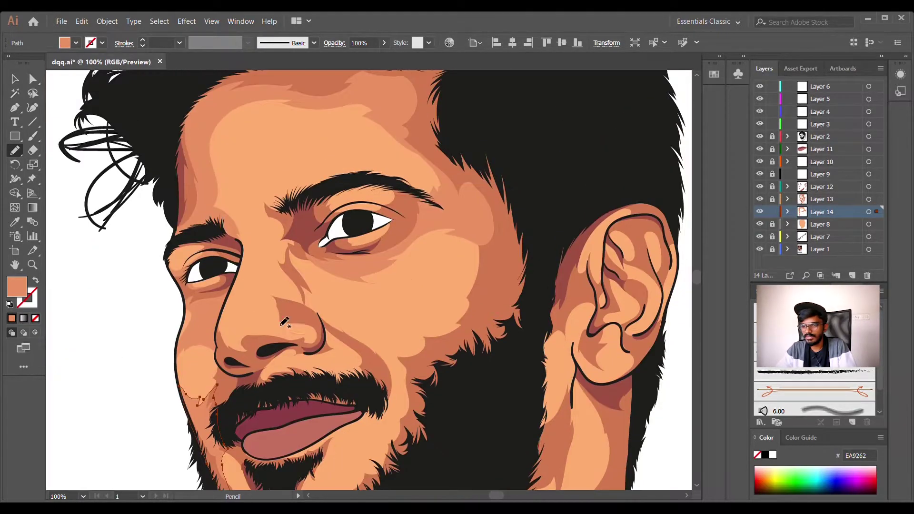
# Draw EA9262 shading over the nose bridge, tip and side up to the larger eye's inner corner.
pyautogui.moveTo(255, 247)
pyautogui.mouseDown()
pyautogui.moveTo(251, 281)
pyautogui.moveTo(300, 323)
pyautogui.moveTo(249, 325)
pyautogui.mouseUp()
pyautogui.moveTo(248, 266); pyautogui.dragTo(253, 248)
pyautogui.moveTo(280, 300); pyautogui.dragTo(292, 238)
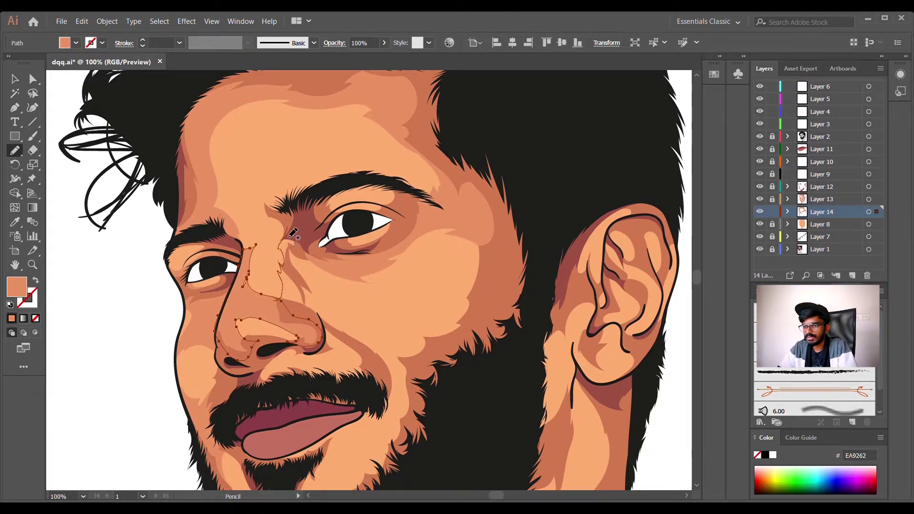
pyautogui.moveTo(325, 296); pyautogui.dragTo(319, 314)
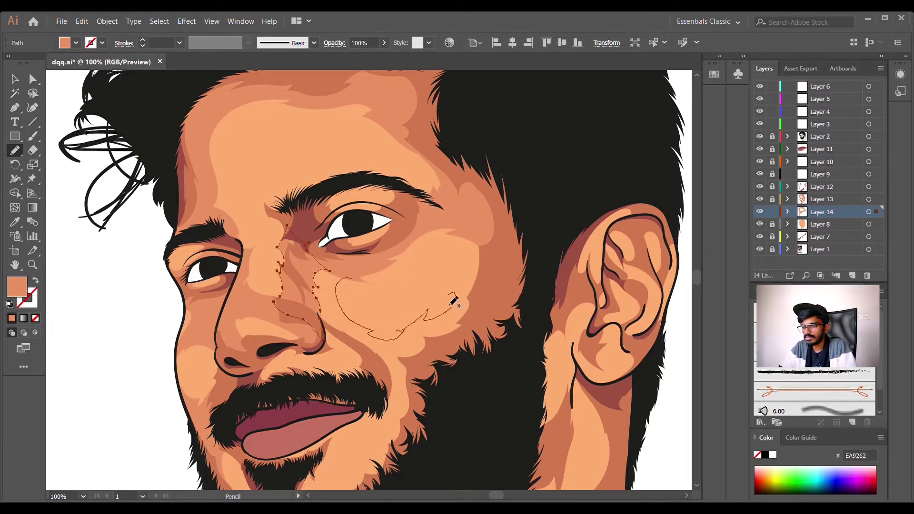
# Draw EA9262 shading around the near cheek and along the chin above the beard, then deselect.
pyautogui.moveTo(392, 400); pyautogui.dragTo(391, 402)
pyautogui.scroll(-5, 350, 267)
pyautogui.moveTo(286, 205)
pyautogui.mouseDown()
pyautogui.moveTo(326, 199)
pyautogui.moveTo(347, 221)
pyautogui.moveTo(299, 222)
pyautogui.mouseUp()
pyautogui.press('v')
pyautogui.click(90, 136)
pyautogui.scroll(-2, 464, 391)
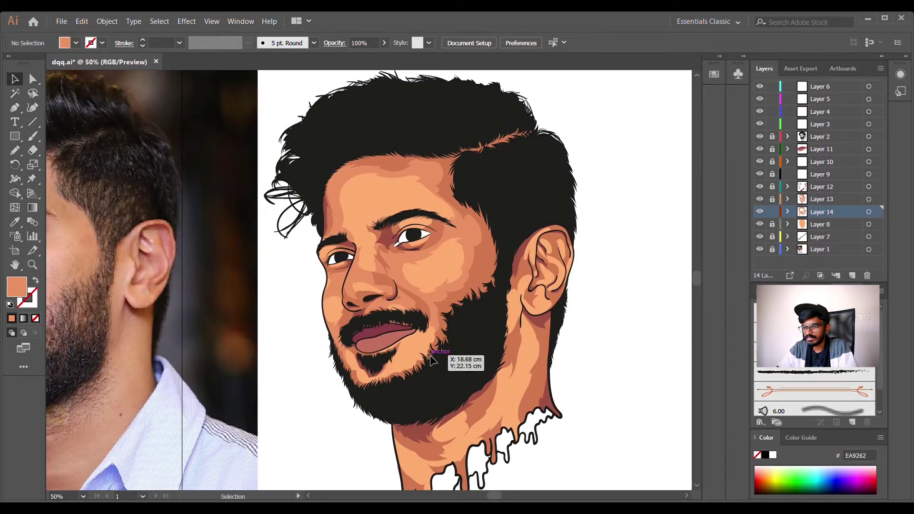
# Add EA9262 shading beside the mouth along the beard's edge and around the larger eye, then deselect.
pyautogui.scroll(2, 409, 355)
pyautogui.press('n')
pyautogui.moveTo(412, 321); pyautogui.dragTo(394, 384)
pyautogui.moveTo(376, 349); pyautogui.dragTo(450, 300)
pyautogui.scroll(-2, 145, 250)
pyautogui.scroll(3, 270, 162)
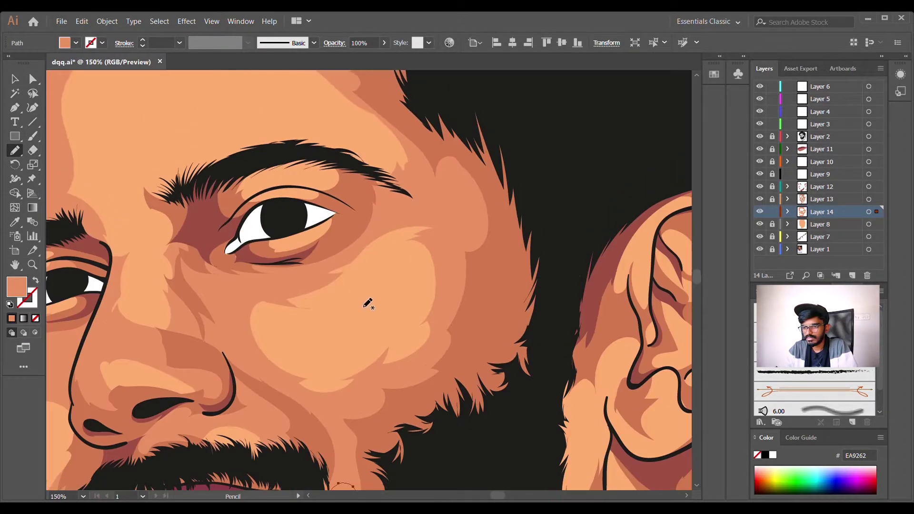
pyautogui.moveTo(259, 215); pyautogui.dragTo(261, 180)
pyautogui.press('v')
pyautogui.click(210, 126)
pyautogui.scroll(-2, 210, 126)
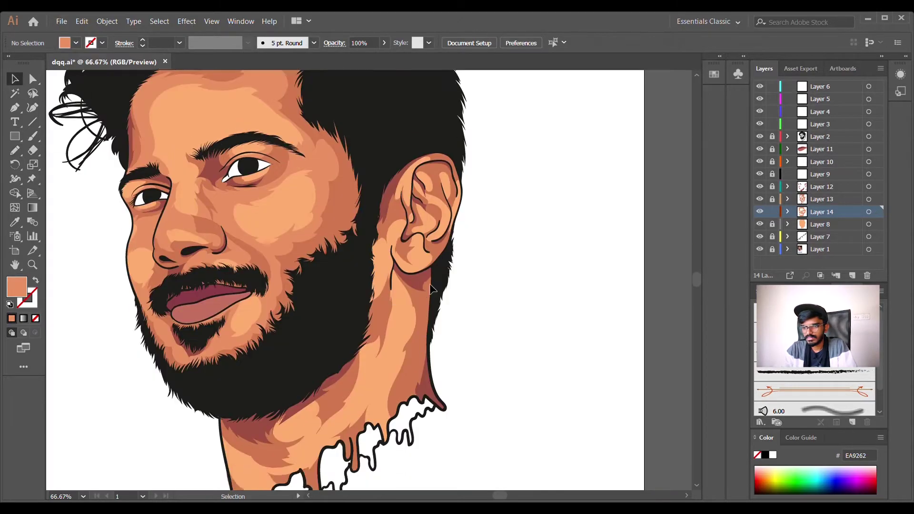
# Draw EA9262 shapes along the ear's upper rim, outer edge and inner ridge.
pyautogui.scroll(3, 419, 186)
pyautogui.press('n')
pyautogui.moveTo(358, 161); pyautogui.dragTo(363, 153)
pyautogui.moveTo(384, 133)
pyautogui.mouseDown()
pyautogui.moveTo(399, 157)
pyautogui.moveTo(437, 122)
pyautogui.moveTo(392, 121)
pyautogui.mouseUp()
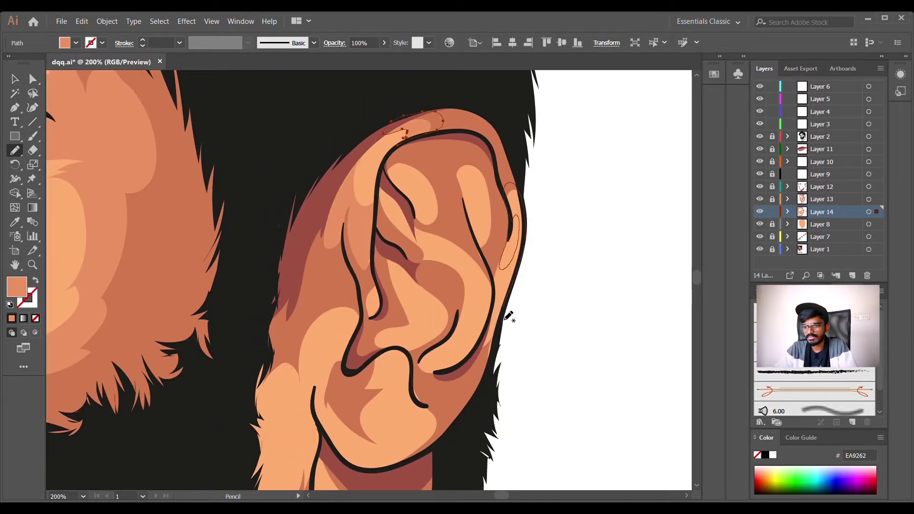
pyautogui.moveTo(511, 243); pyautogui.dragTo(511, 240)
pyautogui.moveTo(479, 199); pyautogui.dragTo(476, 196)
# Shade the earlobe and the lower part of the ear's inner bowl with EA9262 shapes.
pyautogui.moveTo(340, 362); pyautogui.dragTo(339, 437)
pyautogui.moveTo(390, 411)
pyautogui.mouseDown()
pyautogui.moveTo(363, 386)
pyautogui.moveTo(404, 379)
pyautogui.moveTo(367, 382)
pyautogui.mouseUp()
pyautogui.moveTo(397, 348)
pyautogui.mouseDown()
pyautogui.moveTo(425, 336)
pyautogui.moveTo(385, 355)
pyautogui.mouseUp()
pyautogui.moveTo(451, 373)
pyautogui.mouseDown()
pyautogui.moveTo(463, 332)
pyautogui.moveTo(452, 372)
pyautogui.mouseUp()
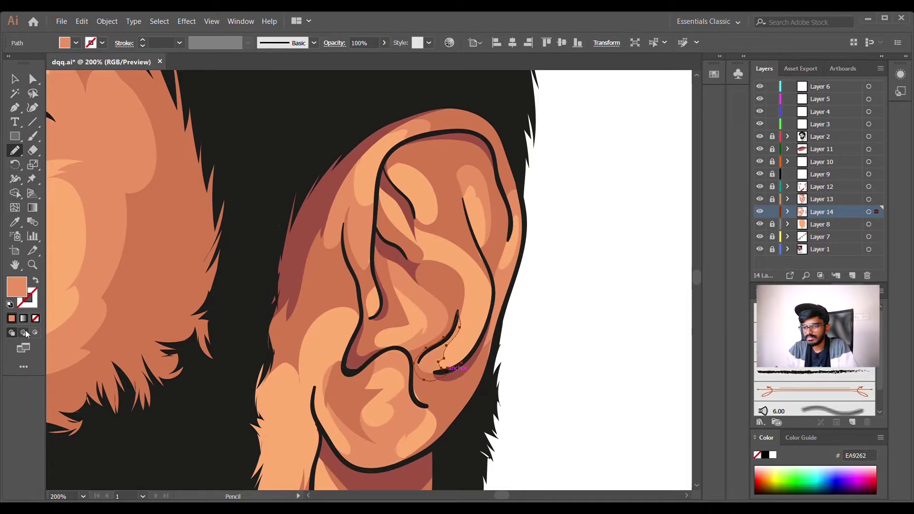
# Add small EA9262 shading shapes to the ear's inner folds and central hollow.
pyautogui.moveTo(487, 325)
pyautogui.mouseDown()
pyautogui.moveTo(470, 265)
pyautogui.moveTo(453, 338)
pyautogui.mouseUp()
pyautogui.moveTo(426, 222)
pyautogui.mouseDown()
pyautogui.moveTo(409, 203)
pyautogui.moveTo(415, 221)
pyautogui.mouseUp()
pyautogui.moveTo(399, 230)
pyautogui.mouseDown()
pyautogui.moveTo(464, 256)
pyautogui.moveTo(392, 213)
pyautogui.mouseUp()
pyautogui.moveTo(382, 305)
pyautogui.mouseDown()
pyautogui.moveTo(374, 322)
pyautogui.moveTo(376, 299)
pyautogui.mouseUp()
# Draw EA9262 shading on the skin in front of the ear and beside the lobe along the beard.
pyautogui.moveTo(323, 470); pyautogui.dragTo(388, 303)
pyautogui.moveTo(429, 166)
pyautogui.mouseDown()
pyautogui.moveTo(310, 404)
pyautogui.moveTo(370, 293)
pyautogui.mouseUp()
pyautogui.hotkey('ctrl', '-')
pyautogui.moveTo(416, 449); pyautogui.dragTo(441, 339)
pyautogui.hotkey('ctrl', '-')
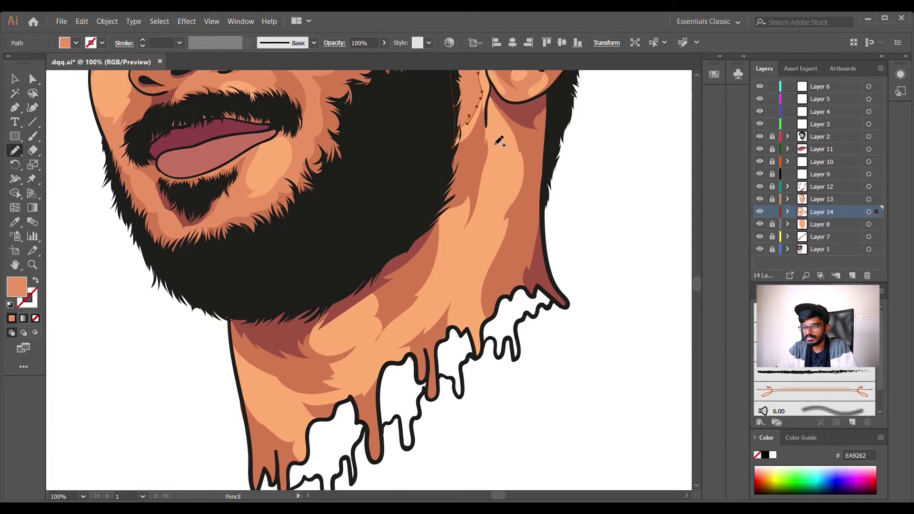
# Draw a long EA9262 shadow down the back of the neck and another beneath the jaw beside the beard.
pyautogui.moveTo(508, 124); pyautogui.dragTo(443, 341)
pyautogui.moveTo(529, 134); pyautogui.dragTo(530, 138)
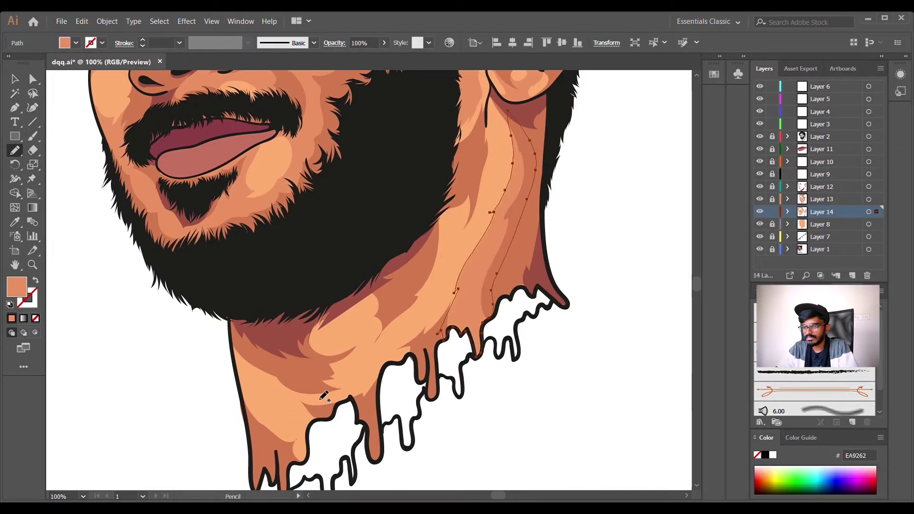
pyautogui.moveTo(376, 333); pyautogui.dragTo(332, 351)
pyautogui.moveTo(410, 292)
pyautogui.mouseDown()
pyautogui.moveTo(443, 267)
pyautogui.moveTo(411, 292)
pyautogui.mouseUp()
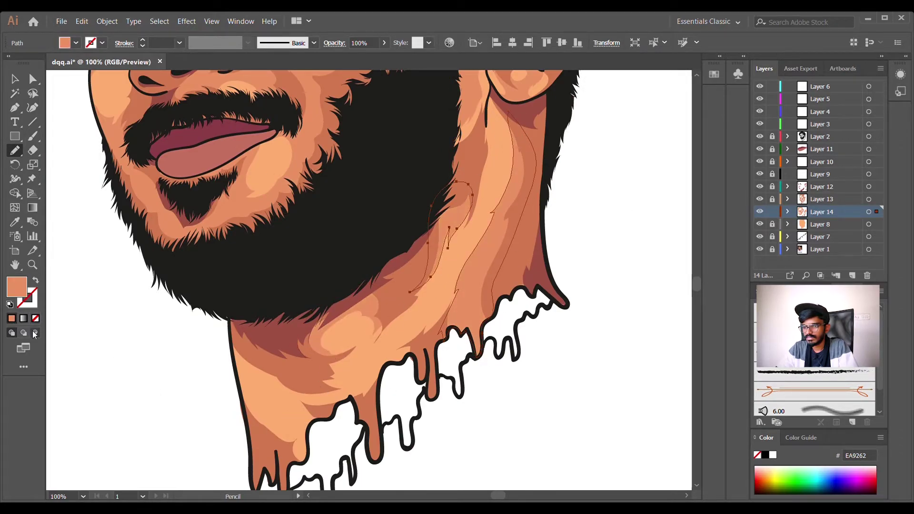
# Shade the front and lower neck above the drips with EA9262 shapes.
pyautogui.moveTo(267, 442); pyautogui.dragTo(370, 377)
pyautogui.moveTo(356, 412); pyautogui.dragTo(337, 396)
pyautogui.scroll(-3, 367, 371)
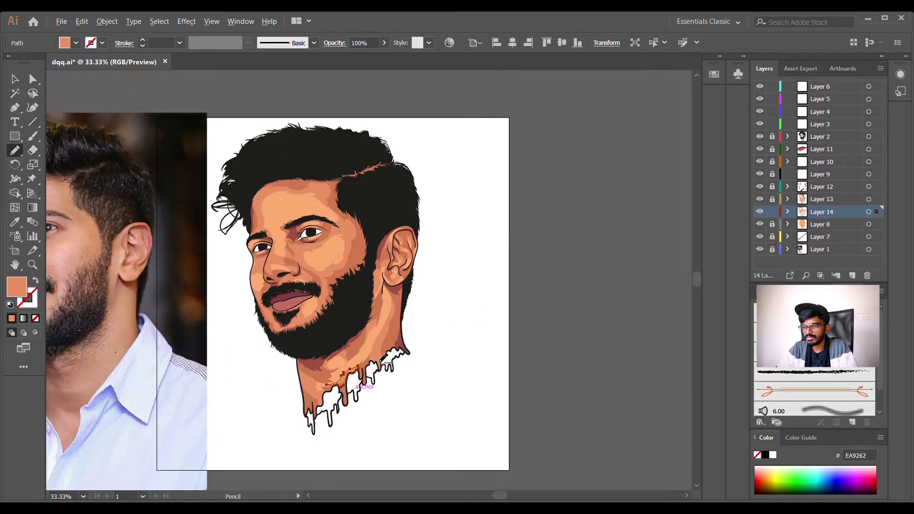
# Lock Layer 14 and add a new layer directly above it.
pyautogui.moveTo(331, 211); pyautogui.dragTo(442, 233)
pyautogui.scroll(3, 441, 233)
pyautogui.scroll(-4, 269, 253)
pyautogui.moveTo(268, 252); pyautogui.dragTo(392, 256)
pyautogui.scroll(1, 411, 283)
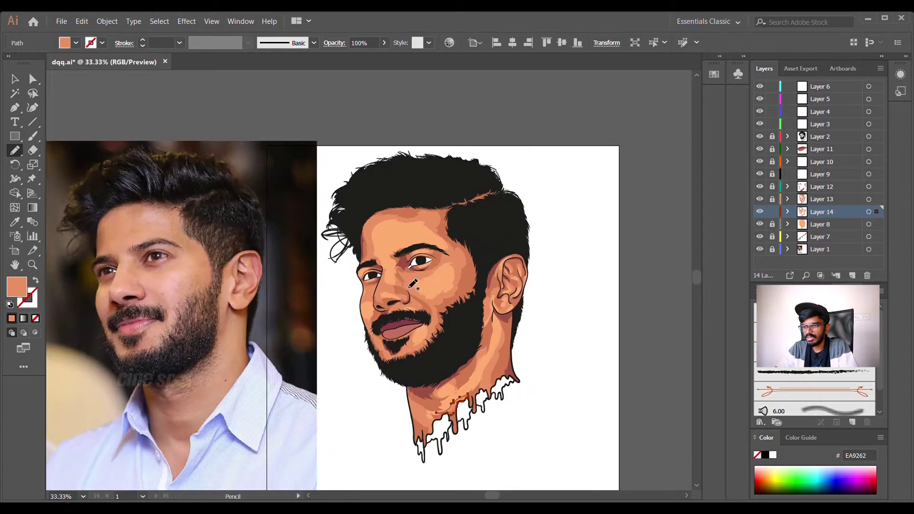
pyautogui.click(772, 211)
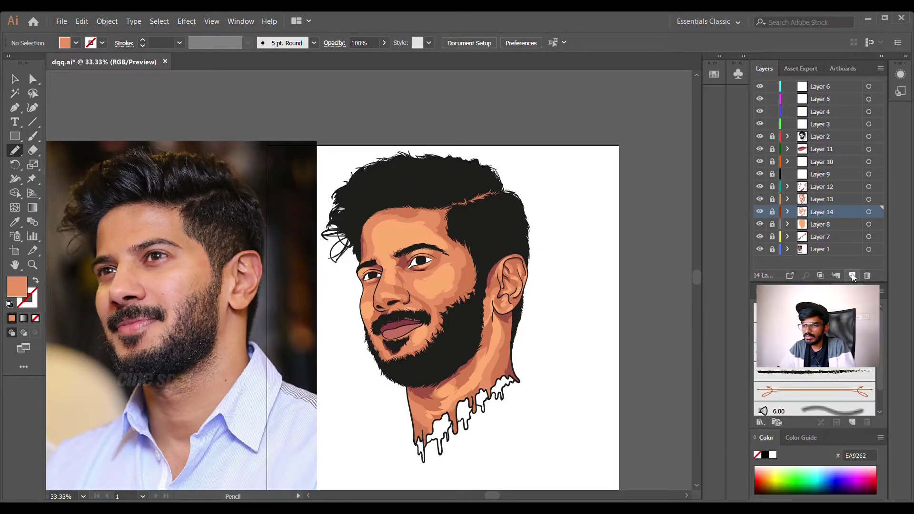
pyautogui.click(853, 276)
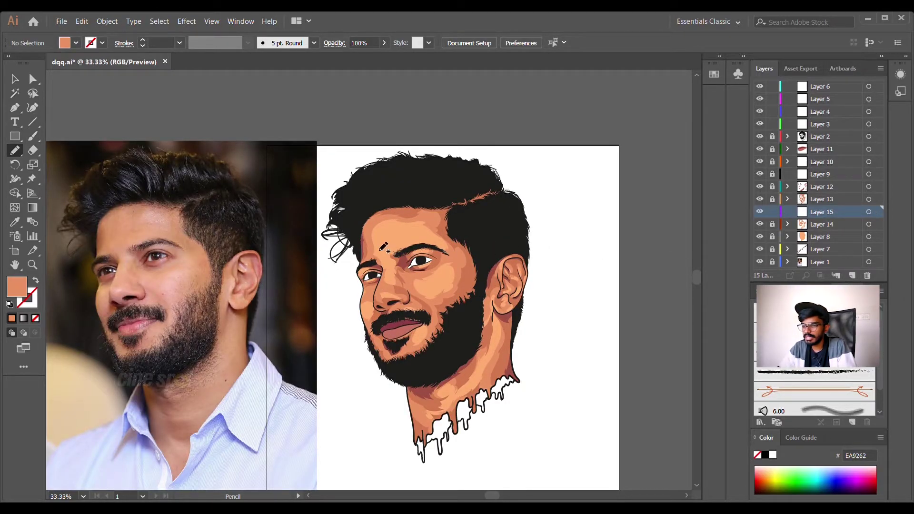
pyautogui.scroll(1, 413, 248)
pyautogui.scroll(2, 413, 249)
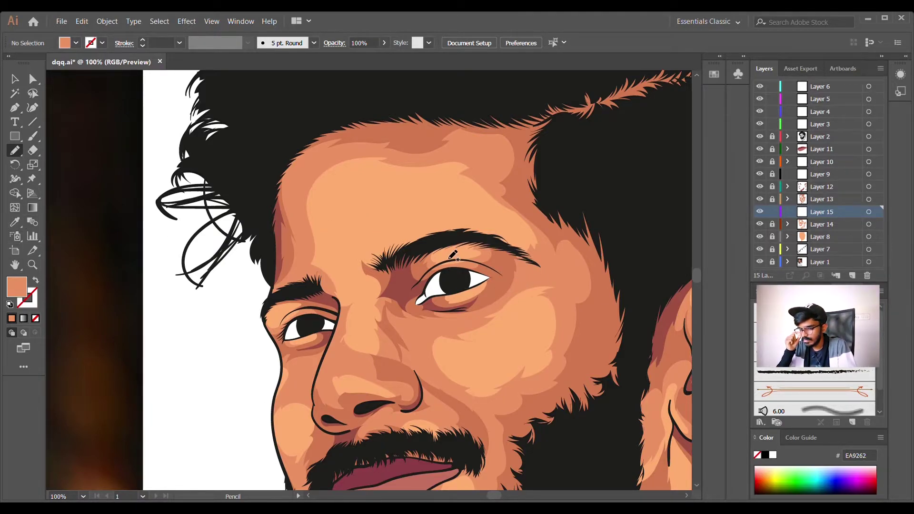
pyautogui.moveTo(438, 248); pyautogui.dragTo(443, 271)
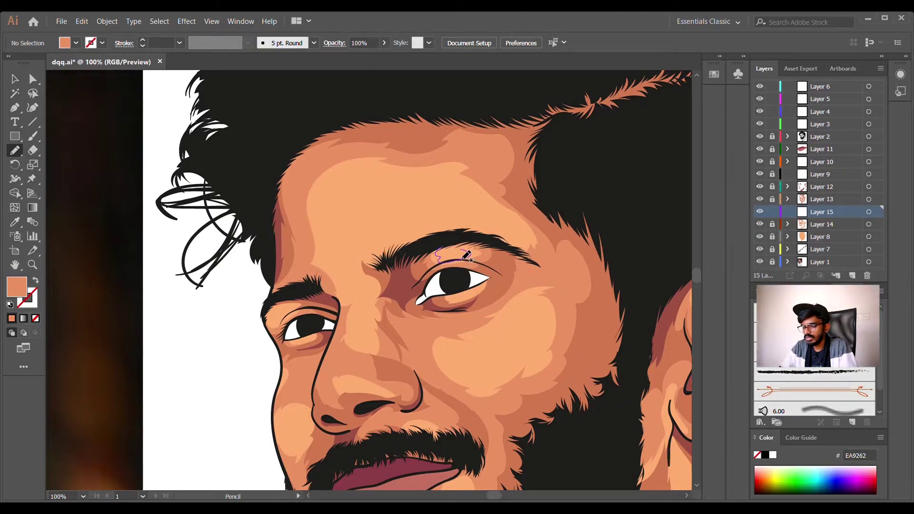
pyautogui.moveTo(466, 256); pyautogui.dragTo(465, 256)
pyautogui.hotkey('ctrl', 'z')
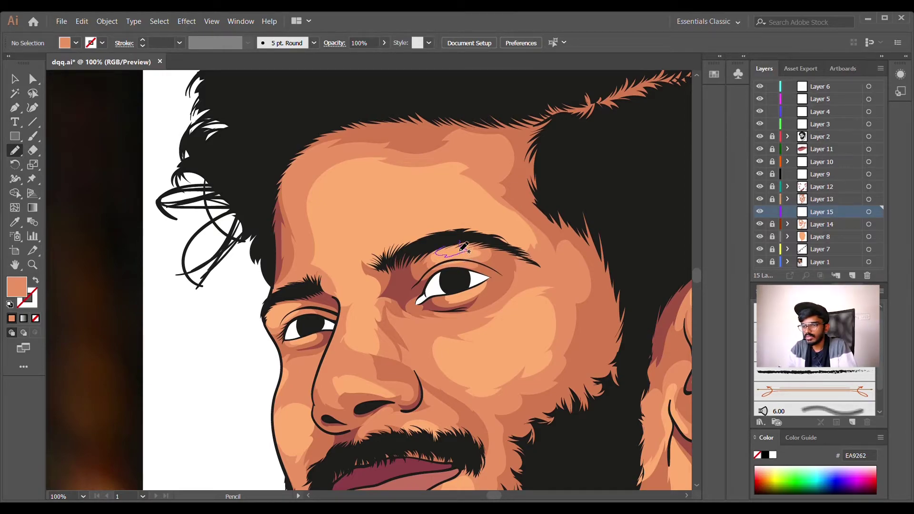
pyautogui.moveTo(448, 252); pyautogui.dragTo(456, 249)
pyautogui.hotkey('ctrl', 'shift', 'a')
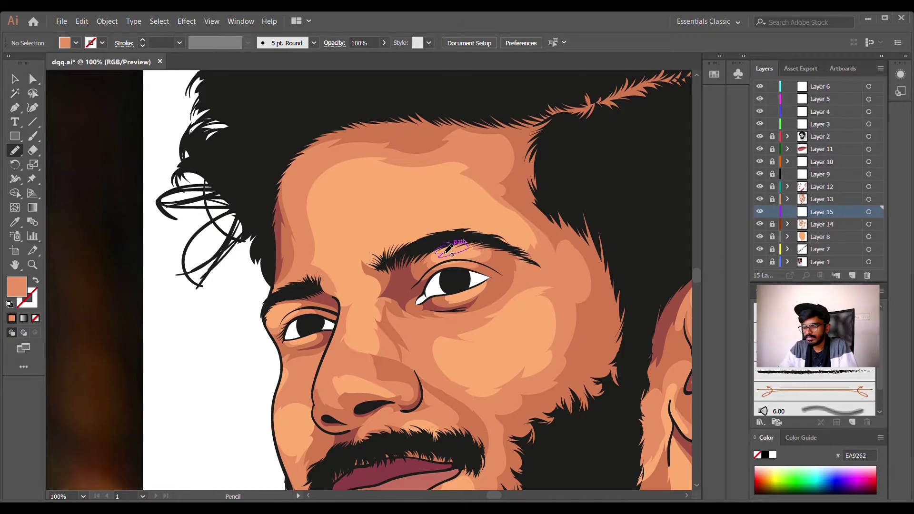
pyautogui.moveTo(445, 254); pyautogui.dragTo(448, 250)
pyautogui.hotkey('ctrl', 'z')
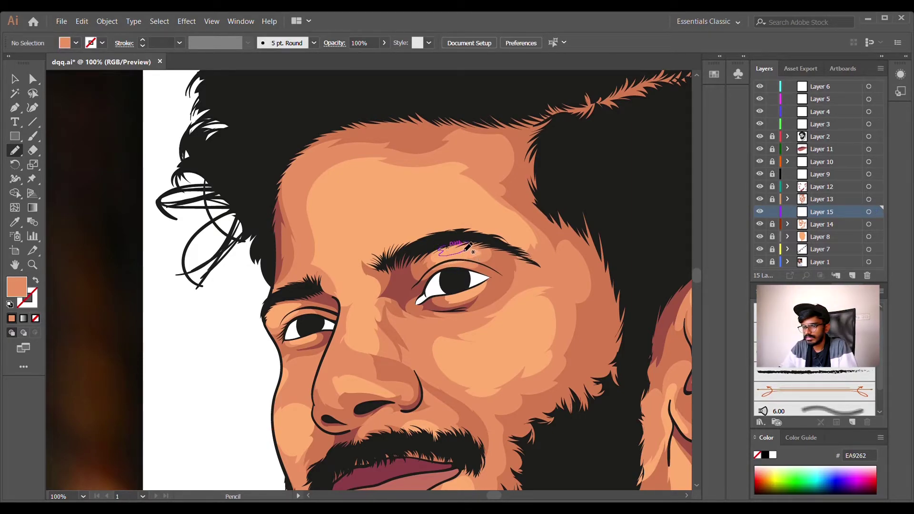
# Draw a small highlight on the near eyelid just beneath the eyebrow on Layer 15 and fill it with FDCCAB.
pyautogui.moveTo(452, 251); pyautogui.dragTo(456, 257)
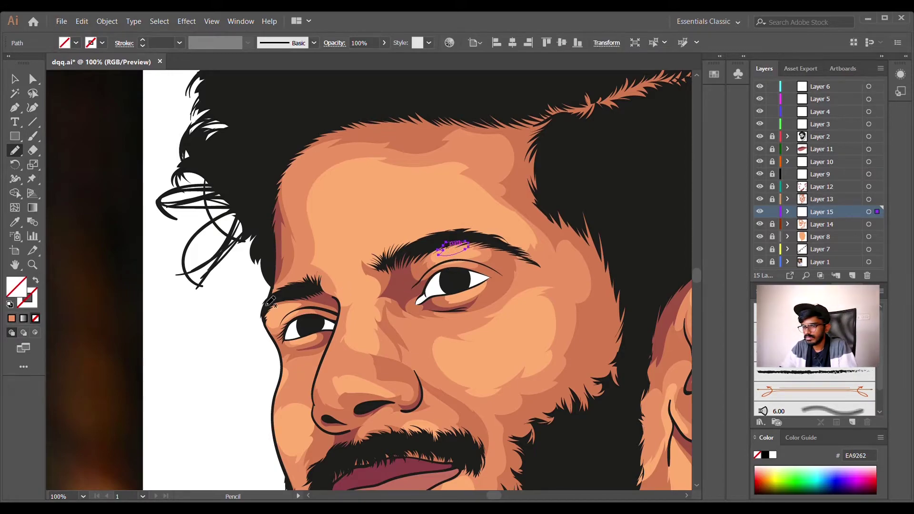
pyautogui.click(11, 319)
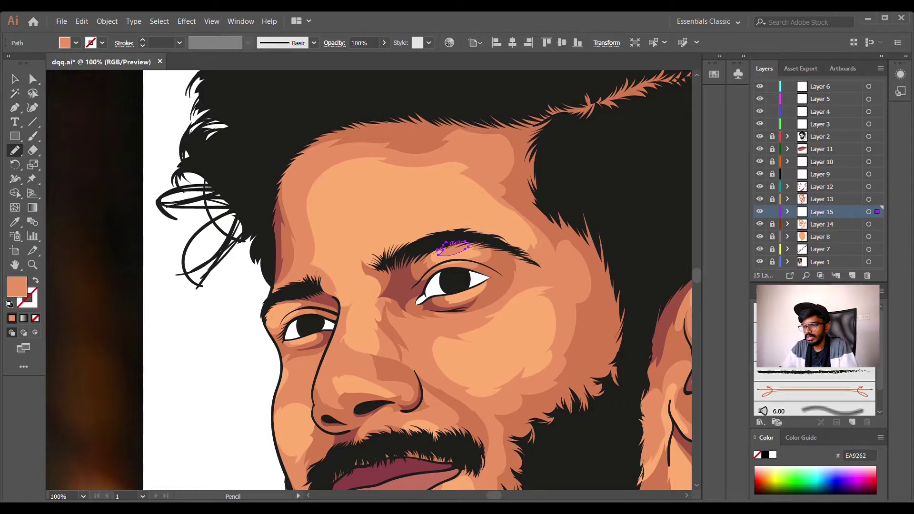
pyautogui.keyDown('ctrl'); pyautogui.click(218, 336); pyautogui.keyUp('ctrl')
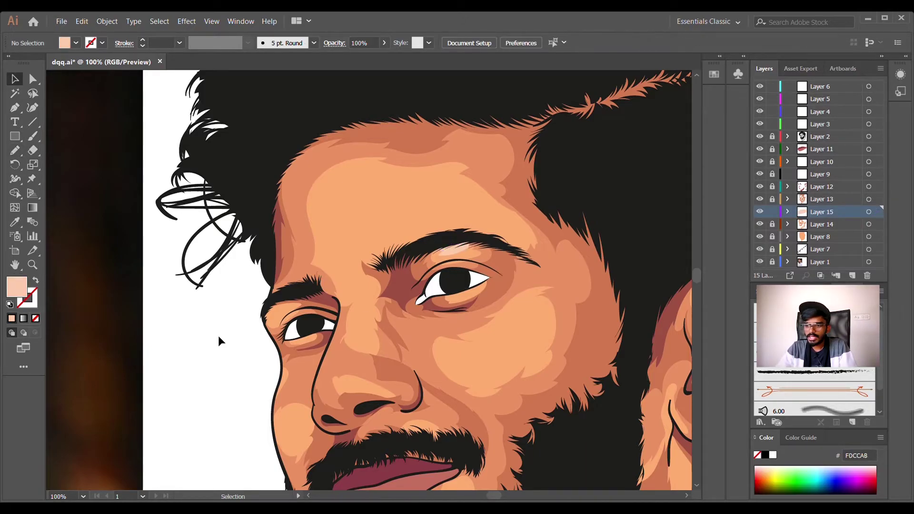
pyautogui.hotkey('ctrl', '-')
pyautogui.hotkey('ctrl', '=')
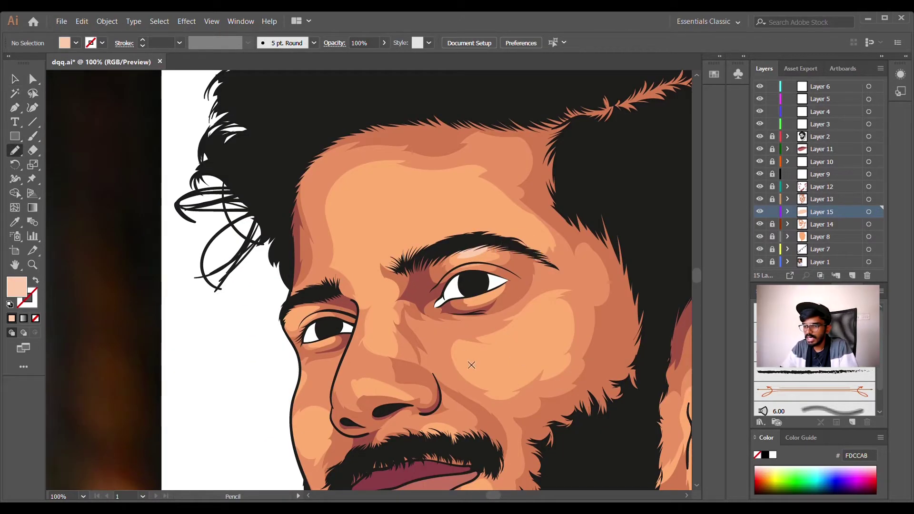
# Draw FDCCAB highlights on the near cheek, the nose tip and the far cheek.
pyautogui.moveTo(498, 350); pyautogui.dragTo(495, 350)
pyautogui.moveTo(453, 381); pyautogui.dragTo(415, 249)
pyautogui.moveTo(325, 255)
pyautogui.mouseDown()
pyautogui.moveTo(351, 266)
pyautogui.moveTo(325, 257)
pyautogui.mouseUp()
pyautogui.press(',')
pyautogui.moveTo(262, 289)
pyautogui.mouseDown()
pyautogui.moveTo(277, 320)
pyautogui.moveTo(262, 289)
pyautogui.mouseUp()
pyautogui.press(',')
# Draw FDCCAB highlights on the far eye's upper and lower lids and directly beneath the near eye.
pyautogui.moveTo(248, 188); pyautogui.dragTo(263, 191)
pyautogui.moveTo(288, 220); pyautogui.dragTo(286, 211)
pyautogui.press(',')
pyautogui.moveTo(442, 163); pyautogui.dragTo(439, 164)
pyautogui.press(',')
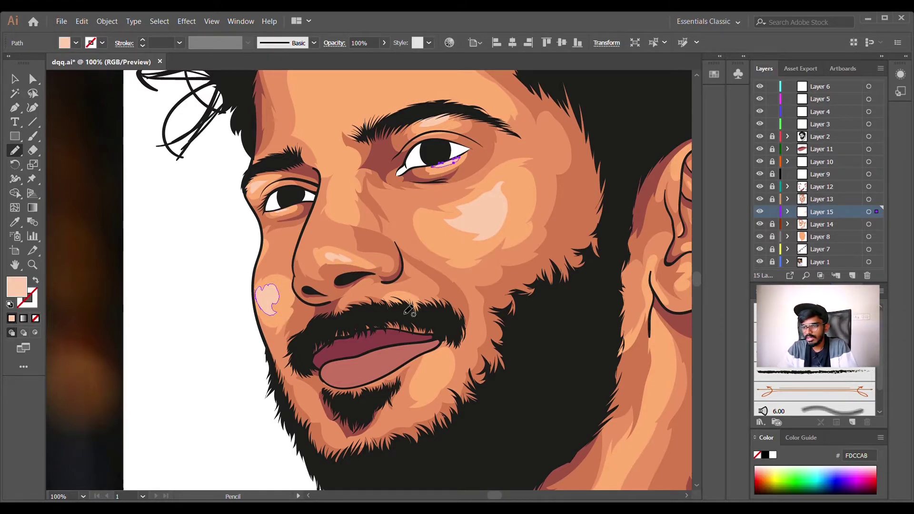
# Draw FDCCAB highlights on the chin beside the lower lip, the centre of the forehead and the bridge of the nose.
pyautogui.moveTo(420, 397); pyautogui.dragTo(423, 401)
pyautogui.moveTo(340, 202)
pyautogui.mouseDown()
pyautogui.moveTo(361, 327)
pyautogui.moveTo(353, 319)
pyautogui.mouseUp()
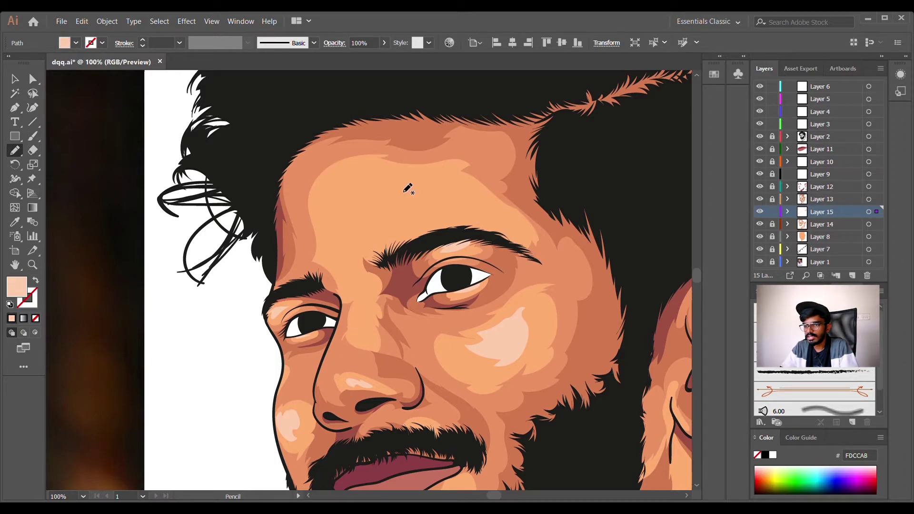
pyautogui.moveTo(383, 195); pyautogui.dragTo(377, 170)
pyautogui.moveTo(362, 286); pyautogui.dragTo(350, 294)
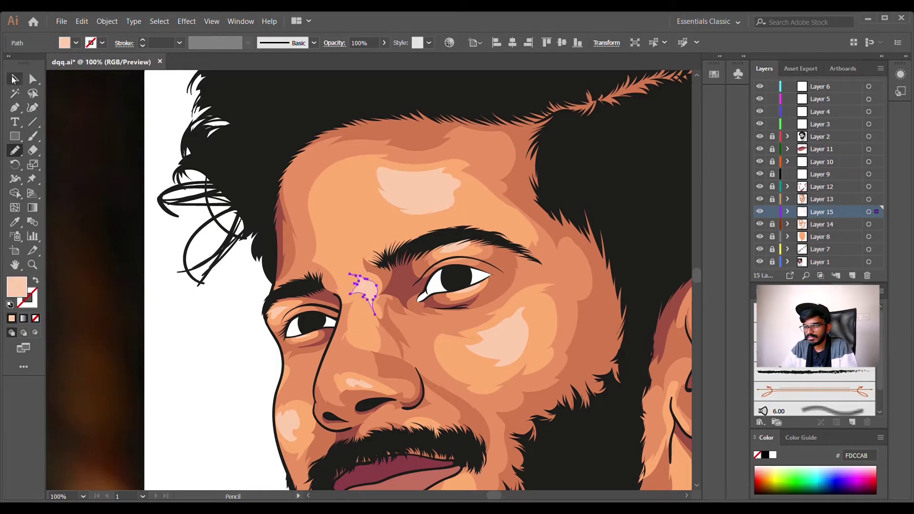
pyautogui.press('v')
pyautogui.click(210, 319)
# Draw FDCCAB highlights on the front of the neck above the drips and along the side of the neck.
pyautogui.scroll(-3, 211, 319)
pyautogui.scroll(2, 332, 464)
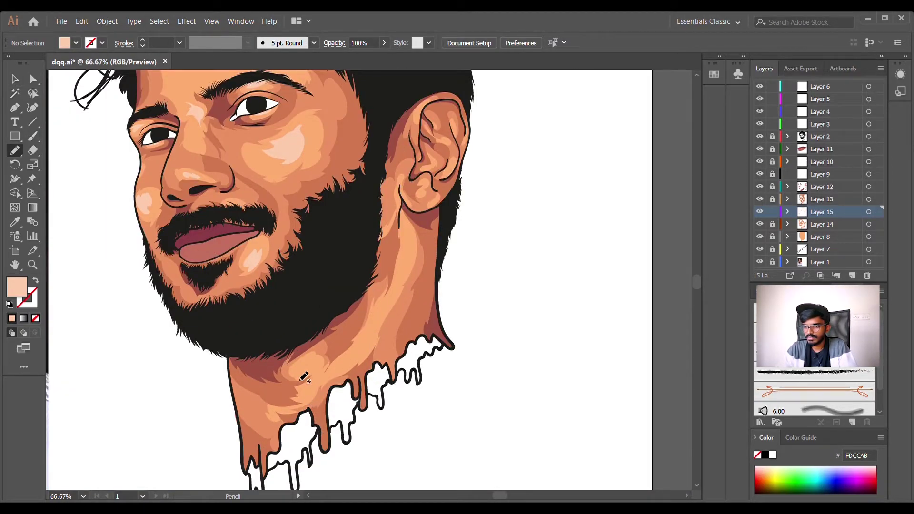
pyautogui.moveTo(305, 375); pyautogui.dragTo(307, 401)
pyautogui.click(11, 318)
pyautogui.moveTo(391, 301); pyautogui.dragTo(386, 305)
pyautogui.click(12, 318)
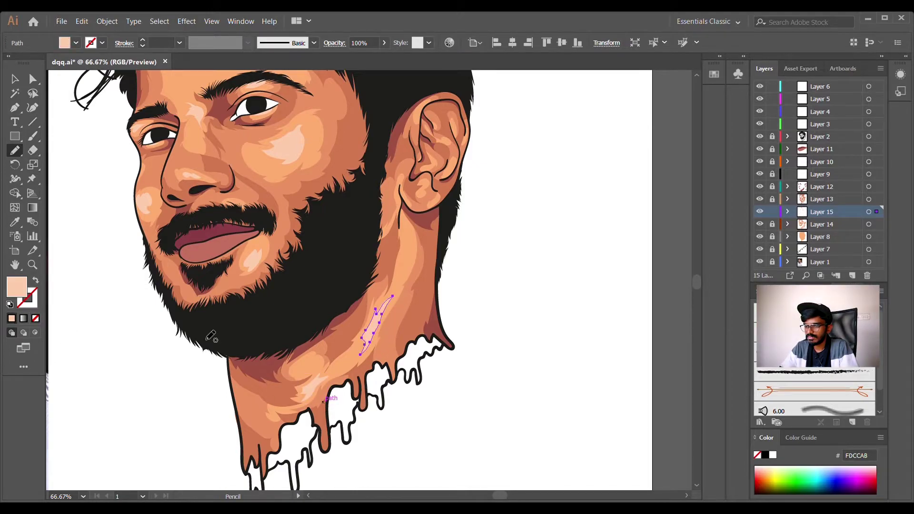
# Draw FDCCAB highlights in front of the ear, above the lobe and along the lobe's lower edge.
pyautogui.moveTo(437, 271); pyautogui.dragTo(395, 370)
pyautogui.scroll(2, 334, 327)
pyautogui.moveTo(389, 235)
pyautogui.mouseDown()
pyautogui.moveTo(379, 243)
pyautogui.moveTo(385, 219)
pyautogui.mouseUp()
pyautogui.hotkey('ctrl', 'z')
pyautogui.click(12, 318)
pyautogui.moveTo(450, 216); pyautogui.dragTo(446, 214)
pyautogui.click(11, 320)
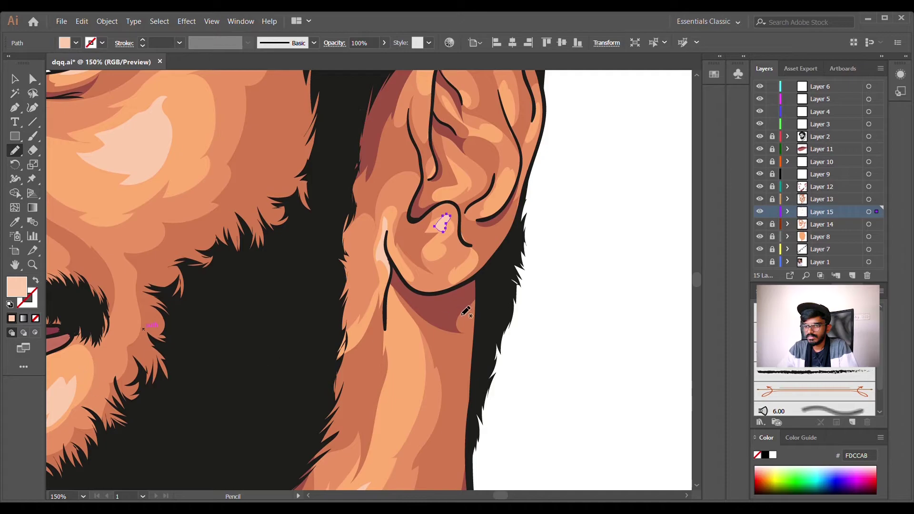
pyautogui.moveTo(418, 292); pyautogui.dragTo(418, 290)
pyautogui.click(11, 318)
# Draw narrow FDCCAB highlights along the ear's outer fold and its outer rim.
pyautogui.moveTo(521, 182); pyautogui.dragTo(519, 169)
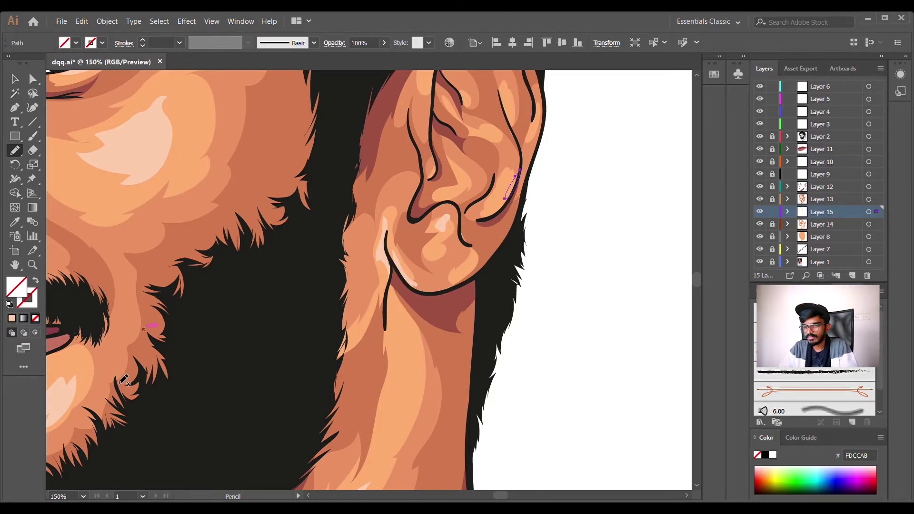
pyautogui.click(11, 320)
pyautogui.moveTo(481, 242); pyautogui.dragTo(439, 372)
pyautogui.moveTo(496, 270); pyautogui.dragTo(498, 253)
pyautogui.click(11, 318)
# Draw an FDCCAB highlight on the small inner ear fold and move Layer 15 above Layer 12.
pyautogui.moveTo(406, 255); pyautogui.dragTo(413, 260)
pyautogui.click(11, 318)
pyautogui.moveTo(822, 212); pyautogui.dragTo(824, 182)
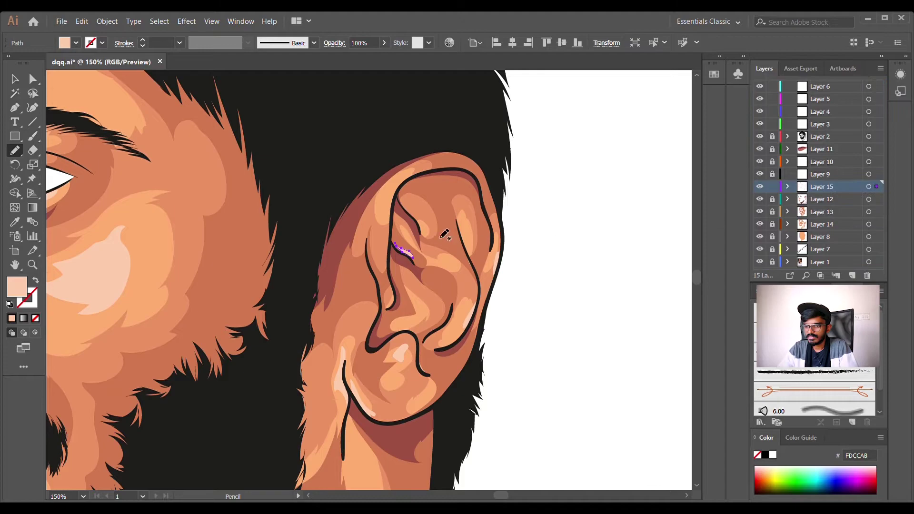
# Draw FDCCAB highlights on the upper inner ear folds, above the ear notch and on the ear's upper front rim.
pyautogui.moveTo(412, 231); pyautogui.dragTo(416, 237)
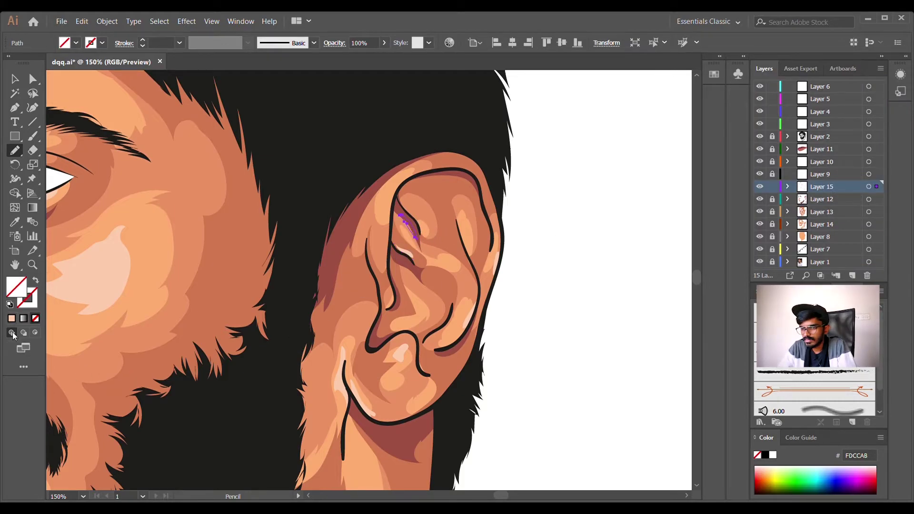
pyautogui.click(12, 319)
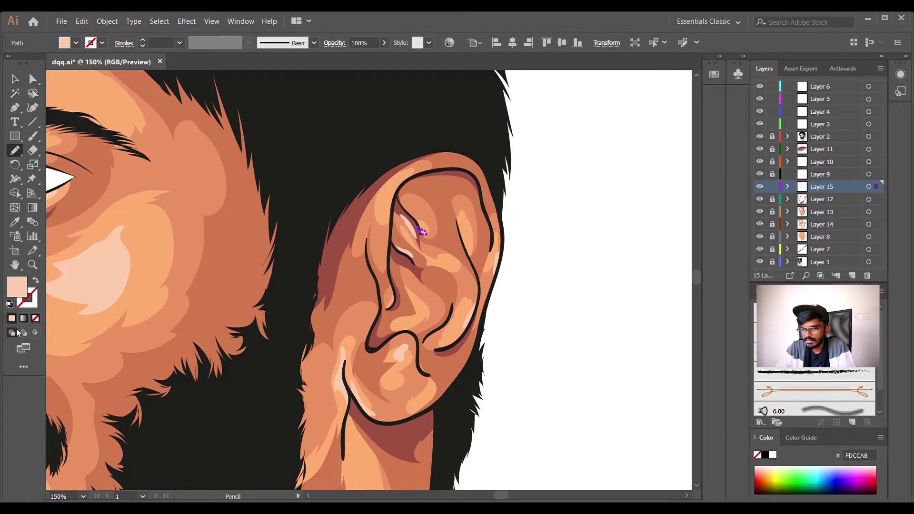
pyautogui.moveTo(399, 340); pyautogui.dragTo(396, 336)
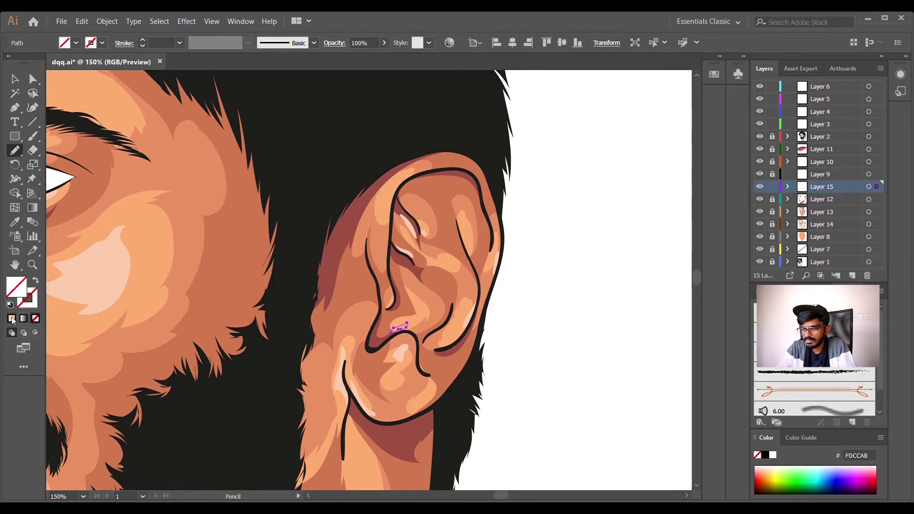
pyautogui.moveTo(397, 187); pyautogui.dragTo(395, 189)
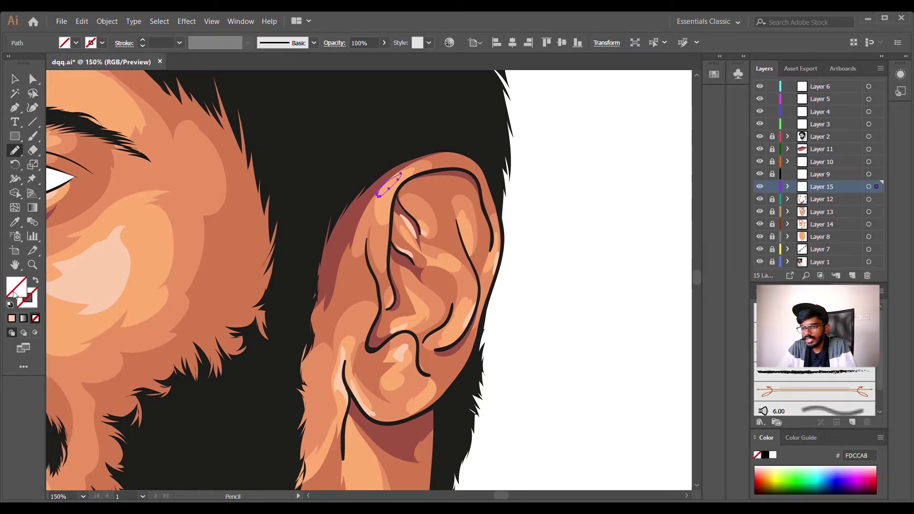
# Draw a wavy shape along the lower part of the upper lip on Layer 16 and fill it with CA6456.
pyautogui.hotkey('ctrl', '0')
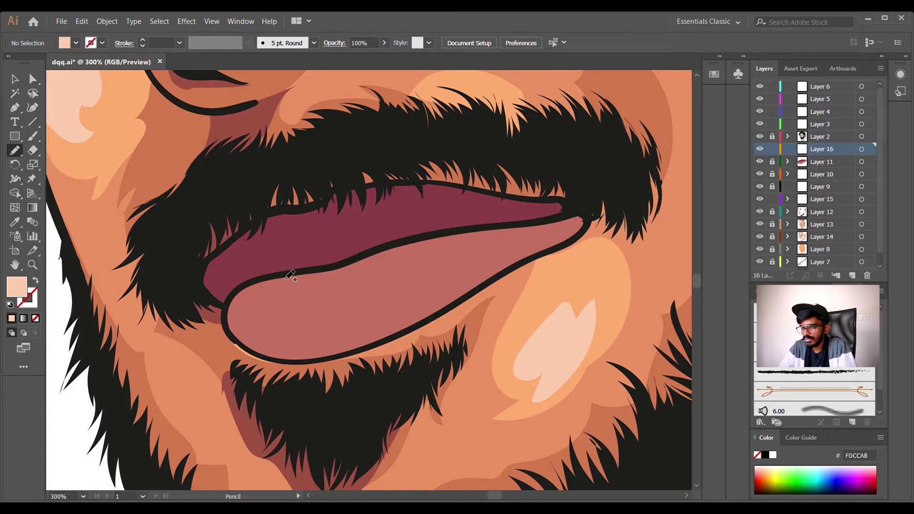
pyautogui.moveTo(340, 236); pyautogui.dragTo(419, 225)
pyautogui.hotkey('ctrl', 'z')
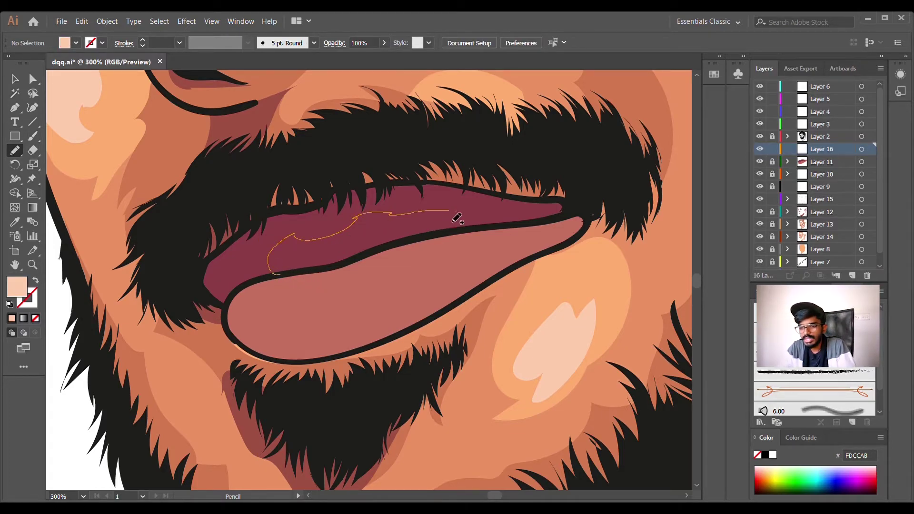
pyautogui.moveTo(480, 233); pyautogui.dragTo(378, 260)
pyautogui.moveTo(297, 281); pyautogui.dragTo(282, 282)
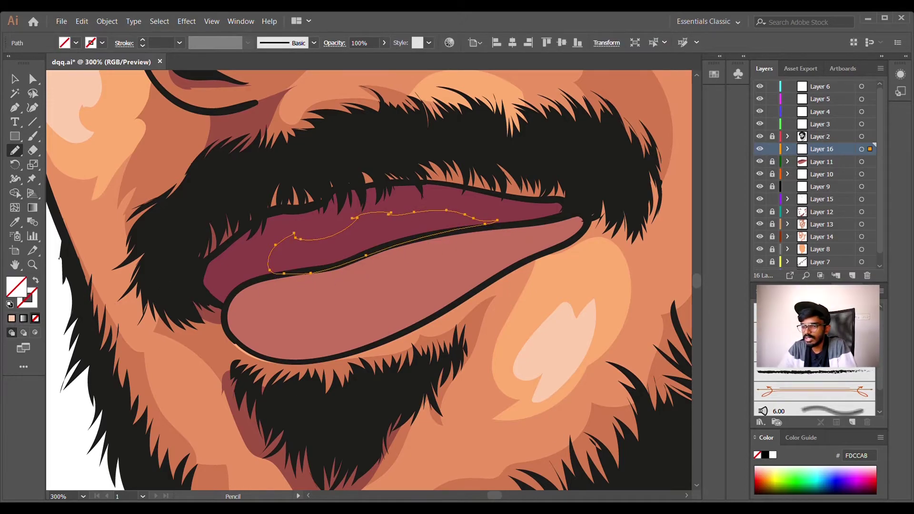
pyautogui.press('Return')
# Draw a long highlight through the middle of the lower lip and fill it with F78D82.
pyautogui.moveTo(445, 266); pyautogui.dragTo(280, 341)
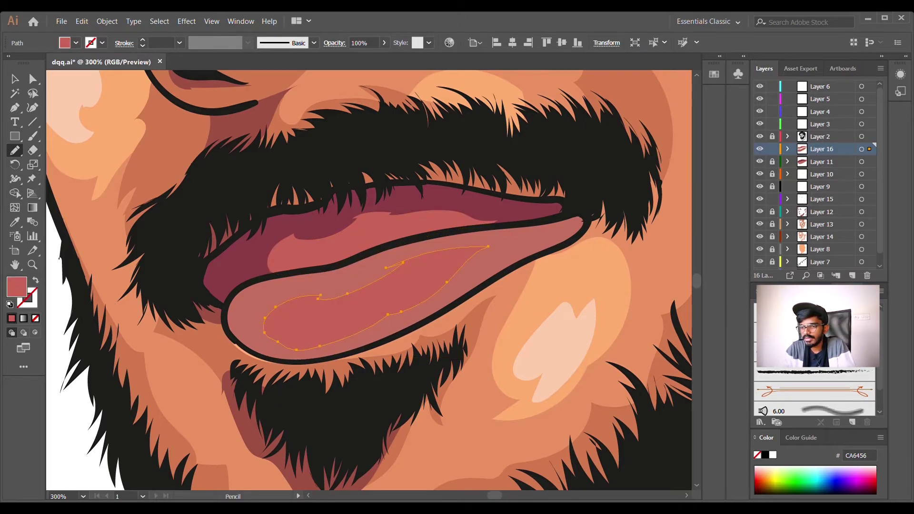
pyautogui.click(867, 474)
pyautogui.click(762, 476)
pyautogui.press('v')
pyautogui.click(92, 109)
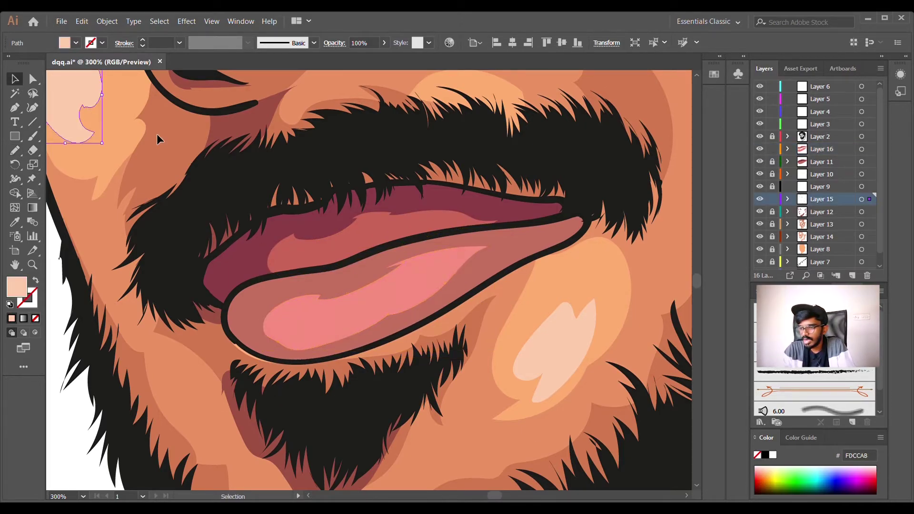
pyautogui.scroll(-5, 150, 241)
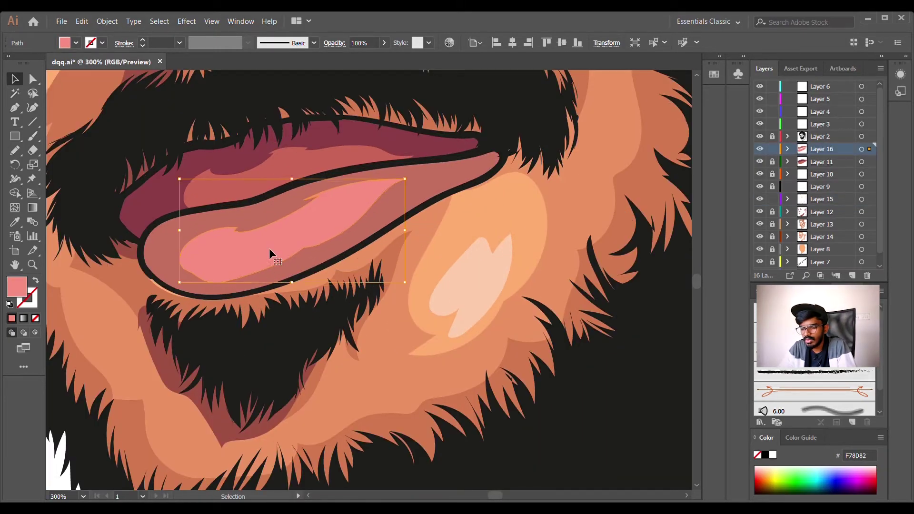
pyautogui.click(119, 350)
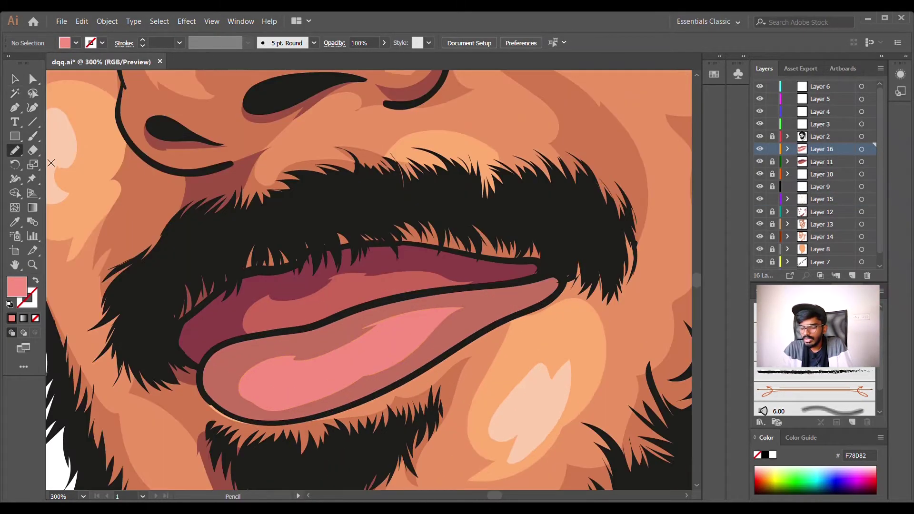
pyautogui.moveTo(393, 324)
pyautogui.mouseDown()
pyautogui.moveTo(431, 322)
pyautogui.moveTo(393, 325)
pyautogui.mouseUp()
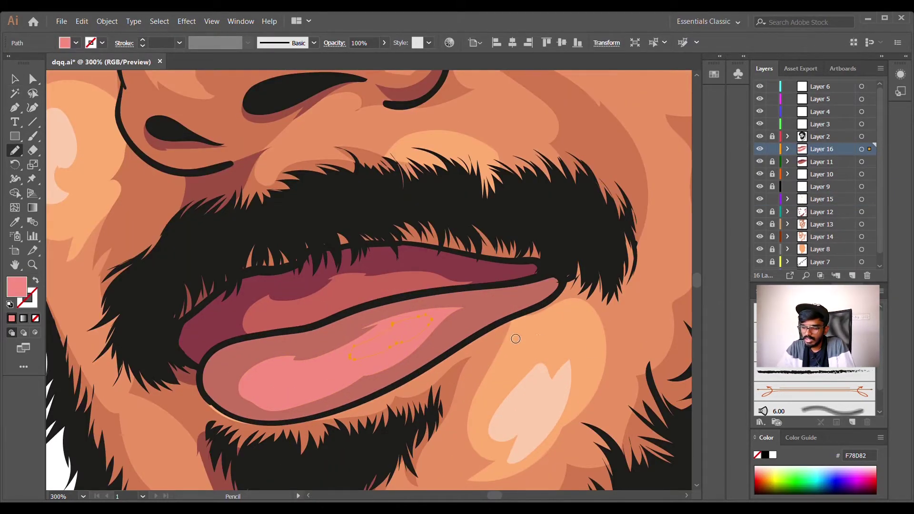
pyautogui.click(501, 338)
pyautogui.click(735, 332)
pyautogui.hotkey('ctrl', 'z')
pyautogui.hotkey('ctrl', 'z')
pyautogui.hotkey('ctrl', 'z')
# Draw a narrow highlight inside the pink lower lip shape and give it its own fill colour.
pyautogui.moveTo(349, 354); pyautogui.dragTo(343, 353)
pyautogui.click(11, 318)
pyautogui.doubleClick(17, 287)
pyautogui.click(500, 337)
pyautogui.click(736, 331)
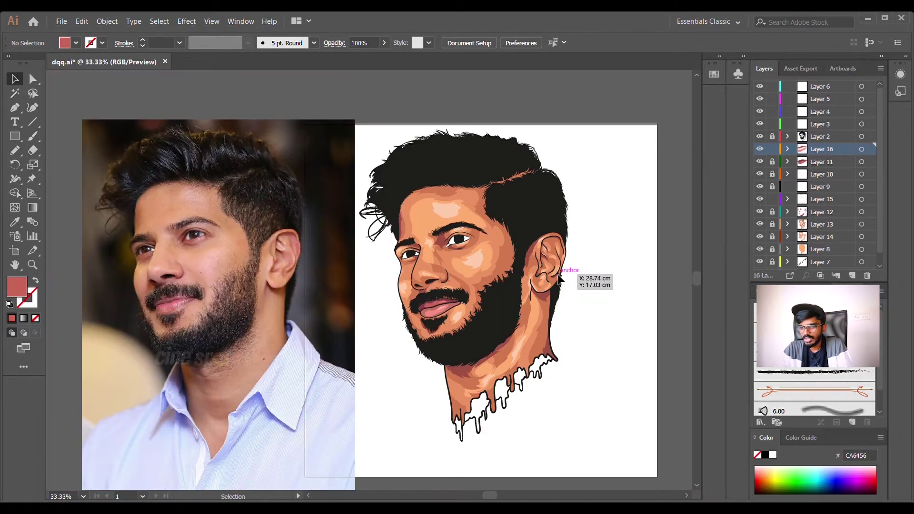
# Unlock Layer 7 and fill the hollow front drip at the base of the neck with a black shape.
pyautogui.scroll(3, 596, 327)
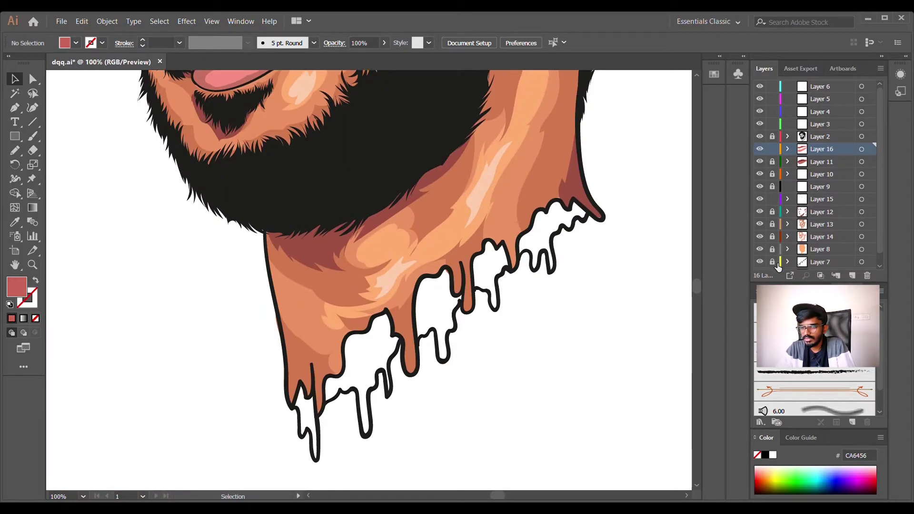
pyautogui.click(792, 262)
pyautogui.scroll(1, 395, 410)
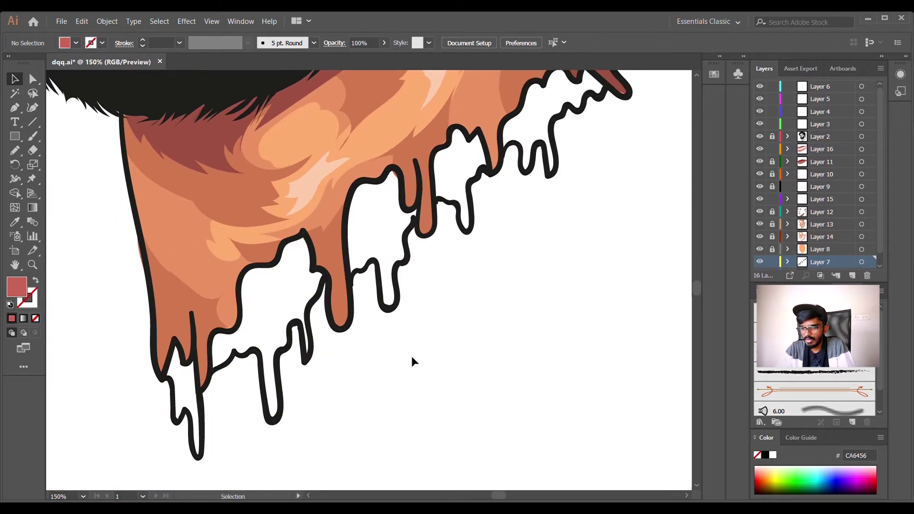
pyautogui.click(22, 151)
pyautogui.moveTo(160, 343)
pyautogui.mouseDown()
pyautogui.moveTo(175, 419)
pyautogui.moveTo(187, 420)
pyautogui.moveTo(198, 448)
pyautogui.mouseUp()
pyautogui.moveTo(164, 368)
pyautogui.mouseDown()
pyautogui.moveTo(202, 463)
pyautogui.moveTo(206, 397)
pyautogui.moveTo(233, 366)
pyautogui.moveTo(182, 309)
pyautogui.moveTo(165, 363)
pyautogui.mouseUp()
pyautogui.click(765, 455)
# Draw black shapes on Layer 7 to fill the remaining hollow drips along the neck edge.
pyautogui.moveTo(221, 337)
pyautogui.mouseDown()
pyautogui.moveTo(246, 355)
pyautogui.moveTo(416, 232)
pyautogui.moveTo(472, 207)
pyautogui.moveTo(520, 155)
pyautogui.moveTo(216, 316)
pyautogui.moveTo(221, 336)
pyautogui.mouseUp()
pyautogui.moveTo(540, 219); pyautogui.dragTo(392, 388)
pyautogui.moveTo(402, 288)
pyautogui.mouseDown()
pyautogui.moveTo(344, 266)
pyautogui.moveTo(395, 289)
pyautogui.mouseUp()
pyautogui.scroll(-4, 374, 325)
pyautogui.press('v')
pyautogui.click(392, 335)
# Hide and show Layer 8 again to check it, and unlock Layer 13.
pyautogui.scroll(5, 347, 328)
pyautogui.click(347, 327)
pyautogui.click(760, 249)
pyautogui.click(760, 249)
pyautogui.click(772, 224)
# Draw a shape over the near eye's inner corner on Layer 10 and fill it with EF84A0.
pyautogui.scroll(1, 323, 312)
pyautogui.press('n')
pyautogui.moveTo(325, 280); pyautogui.dragTo(319, 281)
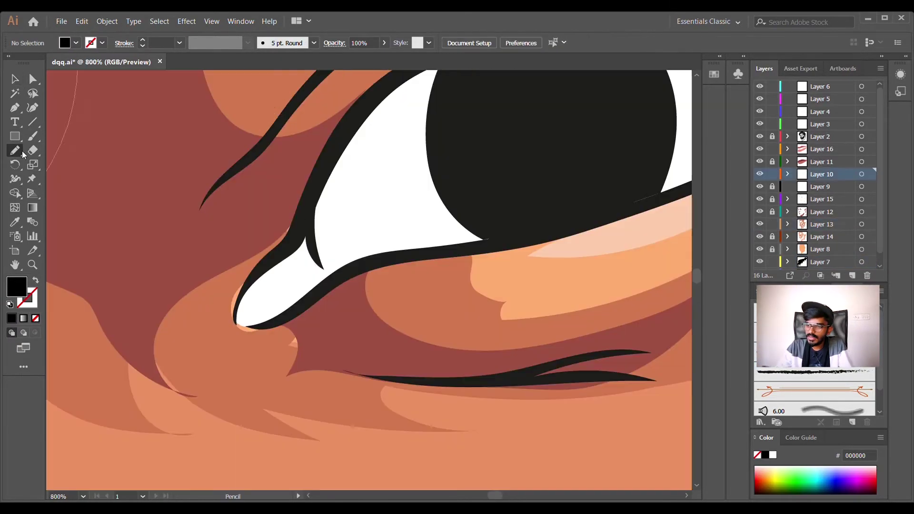
pyautogui.moveTo(306, 209)
pyautogui.mouseDown()
pyautogui.moveTo(239, 319)
pyautogui.moveTo(328, 275)
pyautogui.mouseUp()
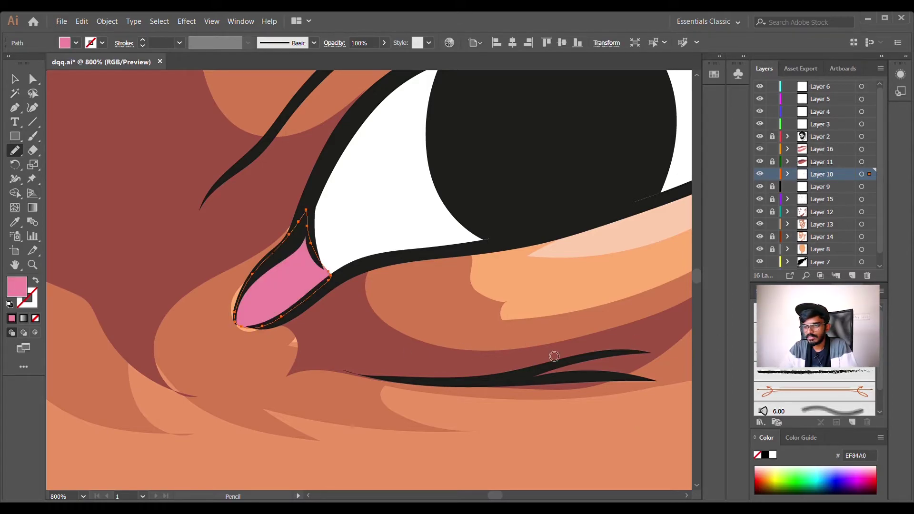
# Draw a shadow band along the upper edge of the near eye's white, from corner to corner, and fill it with 4C314C.
pyautogui.scroll(-2, 485, 339)
pyautogui.moveTo(338, 348)
pyautogui.mouseDown()
pyautogui.moveTo(567, 291)
pyautogui.moveTo(543, 291)
pyautogui.mouseUp()
pyautogui.moveTo(355, 344)
pyautogui.mouseDown()
pyautogui.moveTo(312, 340)
pyautogui.moveTo(532, 264)
pyautogui.moveTo(544, 291)
pyautogui.mouseUp()
pyautogui.click(12, 318)
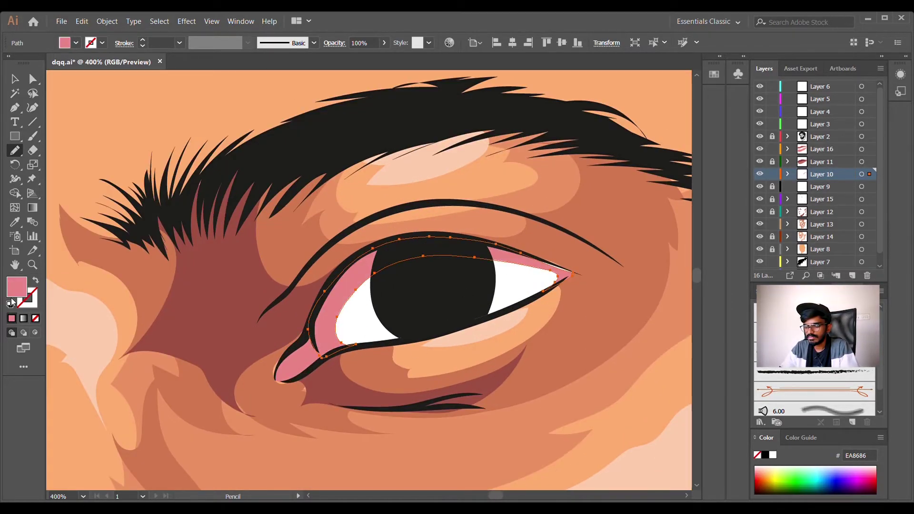
pyautogui.click(629, 361)
pyautogui.scroll(2, 605, 271)
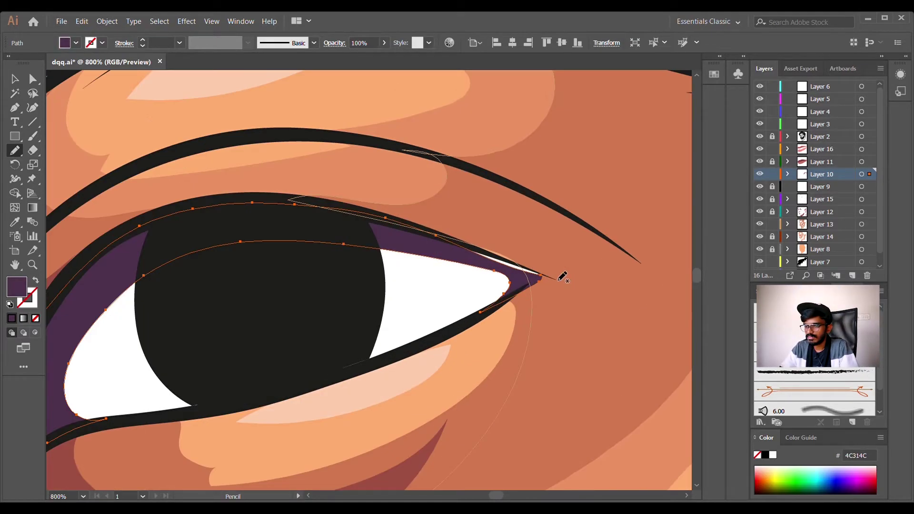
# Draw shadow shapes filled with 4C314C along the upper edge of the far eye's white on Layer 10.
pyautogui.hotkey('ctrl', '1')
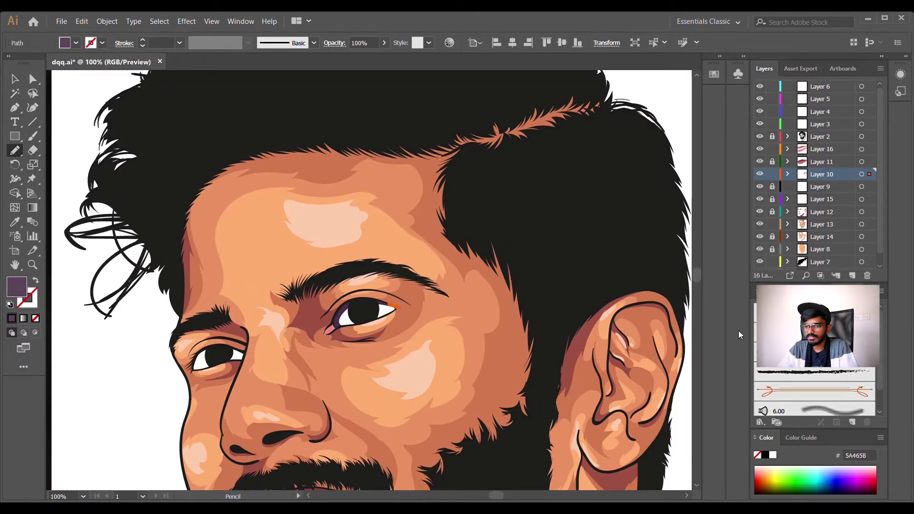
pyautogui.press('v')
pyautogui.click(74, 101)
pyautogui.scroll(1, 390, 322)
pyautogui.scroll(-3, 390, 322)
pyautogui.scroll(4, 310, 343)
pyautogui.press('n')
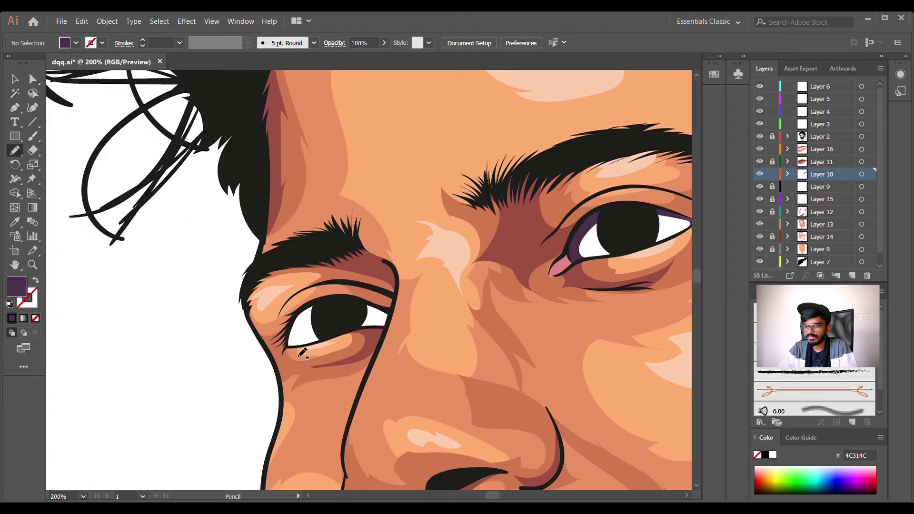
pyautogui.scroll(2, 320, 343)
pyautogui.moveTo(274, 347)
pyautogui.mouseDown()
pyautogui.moveTo(457, 302)
pyautogui.moveTo(262, 351)
pyautogui.moveTo(275, 347)
pyautogui.mouseUp()
pyautogui.press('v')
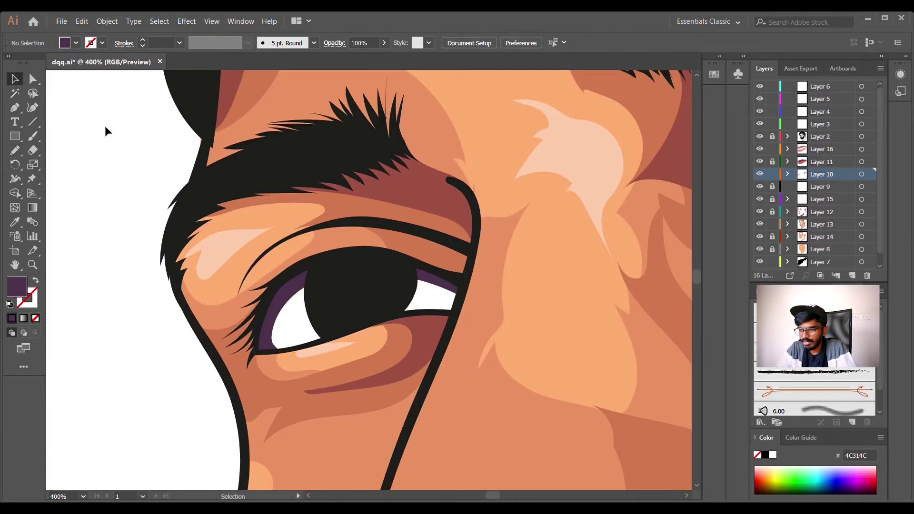
pyautogui.click(104, 128)
# Lock the layers from Layer 10 down to Layer 7 and make Layer 3 the active layer.
pyautogui.scroll(-7, 315, 201)
pyautogui.scroll(1, 476, 147)
pyautogui.scroll(-2, 362, 300)
pyautogui.scroll(1, 329, 235)
pyautogui.moveTo(329, 235); pyautogui.dragTo(413, 125)
pyautogui.moveTo(772, 175); pyautogui.dragTo(770, 261)
pyautogui.click(829, 124)
pyautogui.scroll(1, 477, 176)
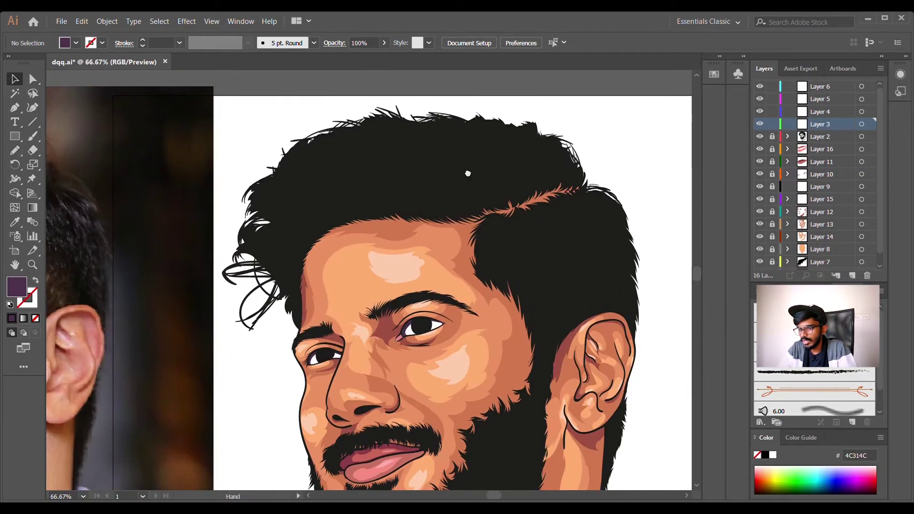
# Set no fill and a gradient stroke whose start colour is 575756, fading to black.
pyautogui.click(35, 319)
pyautogui.click(24, 319)
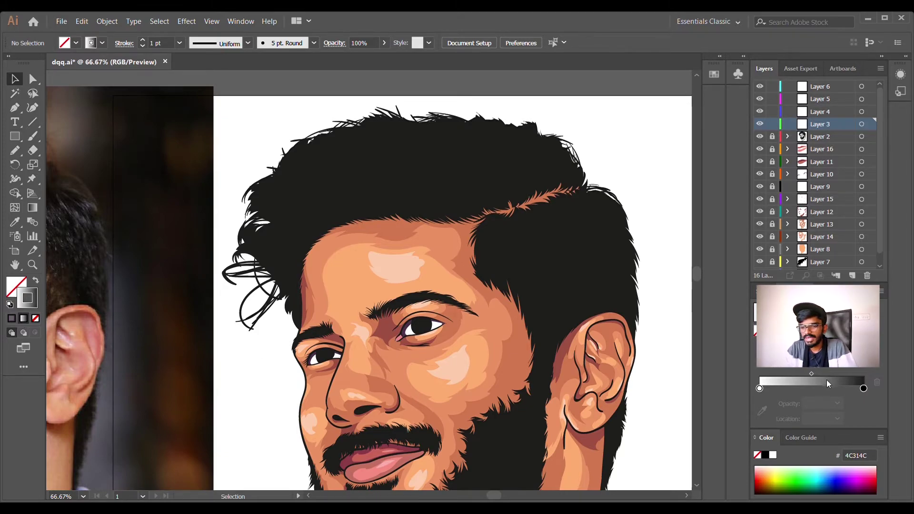
pyautogui.click(760, 389)
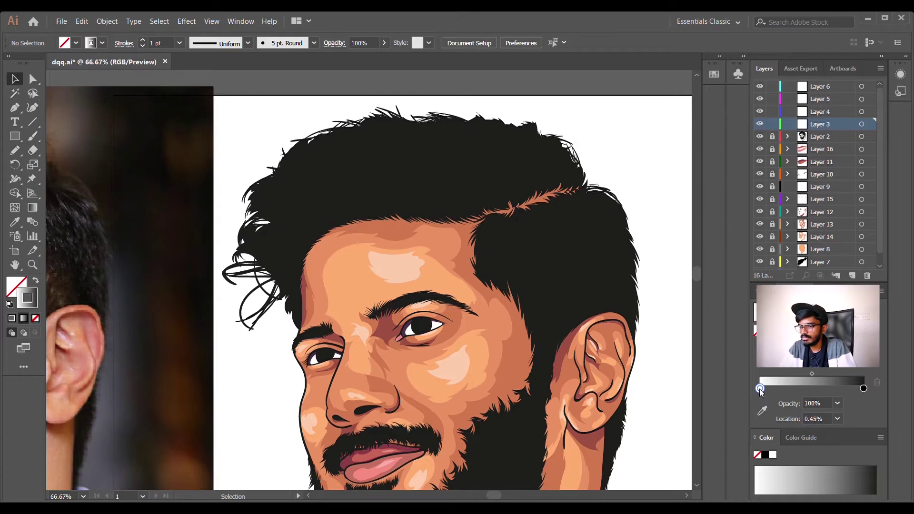
pyautogui.click(752, 300)
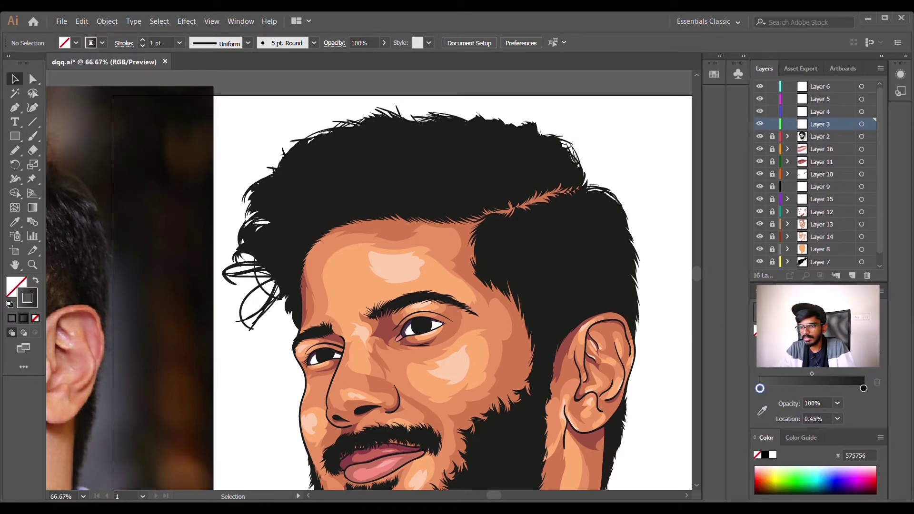
# Paint fine gradient hair strands with a smaller Paintbrush over the swept front hair above the forehead's far side on Layer 3.
pyautogui.press('b')
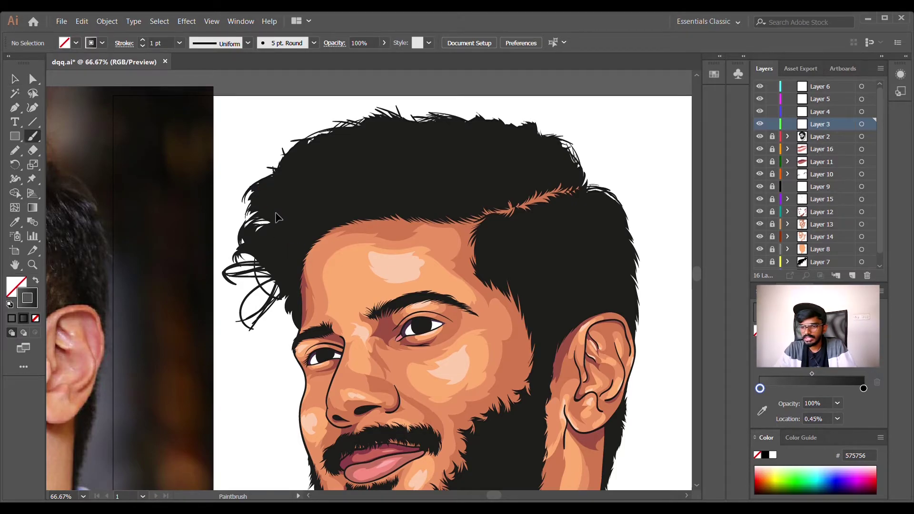
pyautogui.moveTo(299, 184); pyautogui.dragTo(376, 196)
pyautogui.press('[')
pyautogui.hotkey('ctrl', 'z')
pyautogui.scroll(2, 269, 239)
pyautogui.scroll(-2, 276, 247)
pyautogui.scroll(1, 298, 252)
pyautogui.moveTo(236, 250); pyautogui.dragTo(318, 237)
pyautogui.moveTo(233, 223); pyautogui.dragTo(303, 215)
pyautogui.moveTo(246, 199); pyautogui.dragTo(300, 206)
pyautogui.moveTo(232, 183); pyautogui.dragTo(304, 199)
pyautogui.moveTo(215, 249); pyautogui.dragTo(317, 225)
pyautogui.moveTo(247, 257)
pyautogui.mouseDown()
pyautogui.moveTo(305, 239)
pyautogui.moveTo(293, 349)
pyautogui.mouseUp()
pyautogui.moveTo(263, 306); pyautogui.dragTo(312, 254)
pyautogui.moveTo(368, 238)
pyautogui.mouseDown()
pyautogui.moveTo(255, 347)
pyautogui.moveTo(271, 344)
pyautogui.mouseUp()
pyautogui.moveTo(175, 227); pyautogui.dragTo(199, 303)
pyautogui.moveTo(194, 214); pyautogui.dragTo(189, 284)
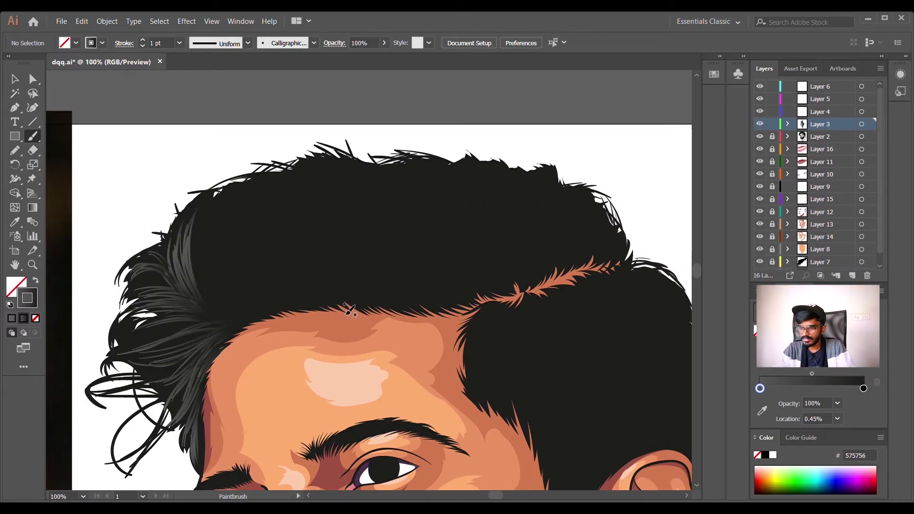
# Paint curved gradient strands across the top hair from the central quiff back to the parting, redoing misplaced strokes.
pyautogui.moveTo(316, 143)
pyautogui.mouseDown()
pyautogui.moveTo(369, 276)
pyautogui.moveTo(381, 288)
pyautogui.moveTo(431, 298)
pyautogui.mouseUp()
pyautogui.moveTo(402, 195); pyautogui.dragTo(453, 291)
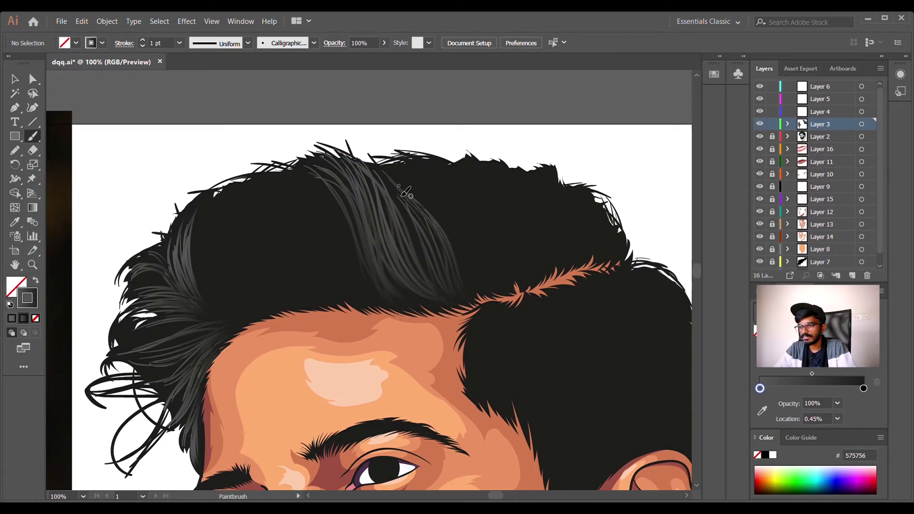
pyautogui.hotkey('ctrl', 'z')
pyautogui.hotkey('ctrl', 'z')
pyautogui.moveTo(403, 201); pyautogui.dragTo(456, 275)
pyautogui.moveTo(456, 160); pyautogui.dragTo(493, 283)
pyautogui.moveTo(492, 175); pyautogui.dragTo(497, 193)
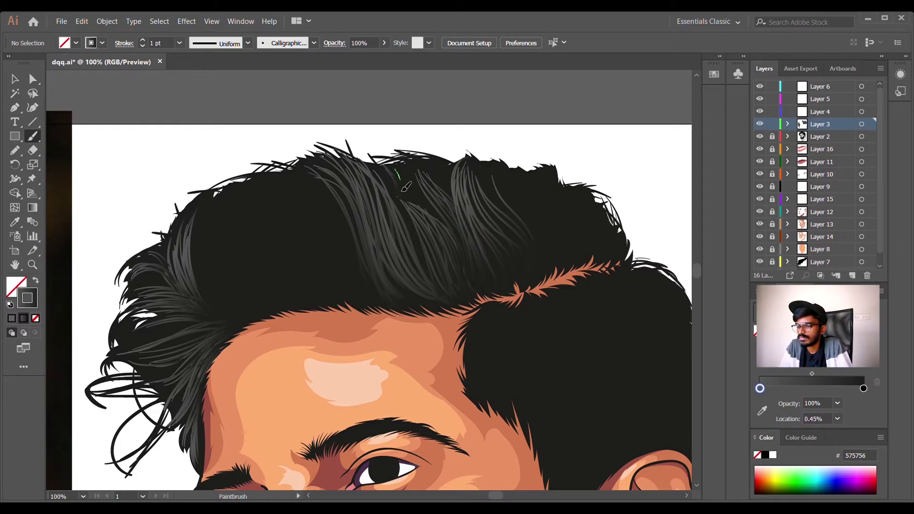
pyautogui.moveTo(564, 183); pyautogui.dragTo(606, 264)
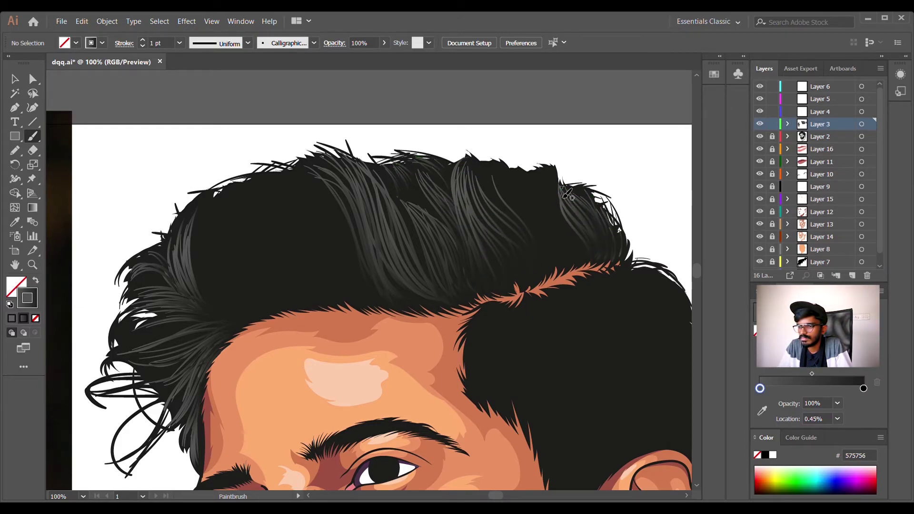
pyautogui.moveTo(524, 220); pyautogui.dragTo(562, 255)
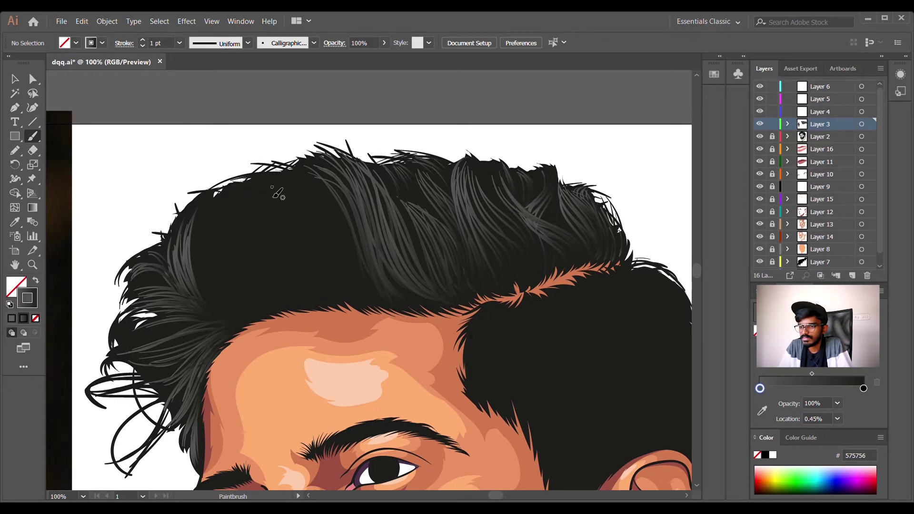
# Fill the remaining dark gap between the front hair and the central quiff with sweeping gradient strands.
pyautogui.moveTo(291, 289); pyautogui.dragTo(294, 292)
pyautogui.moveTo(258, 191)
pyautogui.mouseDown()
pyautogui.moveTo(351, 310)
pyautogui.moveTo(351, 286)
pyautogui.mouseUp()
pyautogui.moveTo(219, 196); pyautogui.dragTo(342, 259)
pyautogui.moveTo(239, 195); pyautogui.dragTo(296, 231)
pyautogui.moveTo(253, 175); pyautogui.dragTo(328, 246)
pyautogui.moveTo(267, 175); pyautogui.dragTo(349, 248)
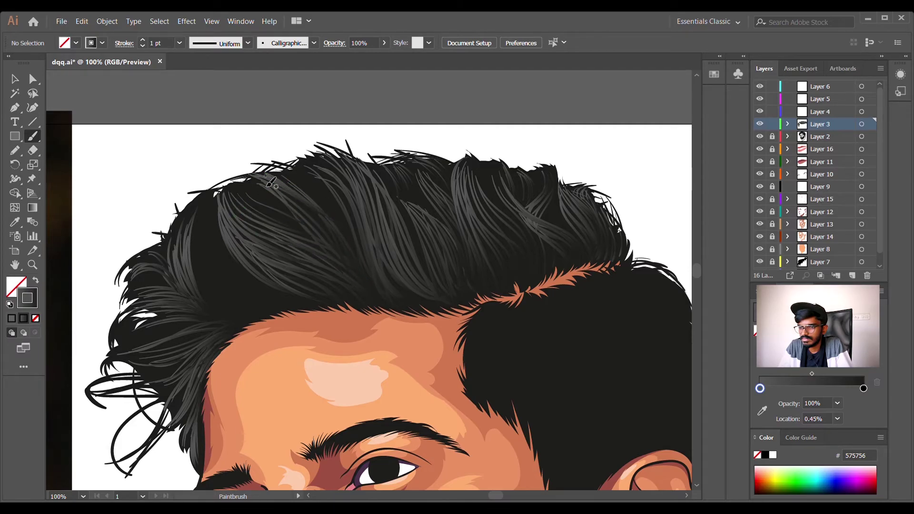
pyautogui.moveTo(196, 222); pyautogui.dragTo(307, 309)
# Paint short gradient strands over the side hair below the parting, from the back of the head to the temple.
pyautogui.hotkey('ctrl', '-')
pyautogui.moveTo(571, 385)
pyautogui.mouseDown()
pyautogui.moveTo(451, 302)
pyautogui.moveTo(429, 271)
pyautogui.mouseUp()
pyautogui.hotkey('ctrl', '=')
pyautogui.moveTo(407, 132); pyautogui.dragTo(416, 196)
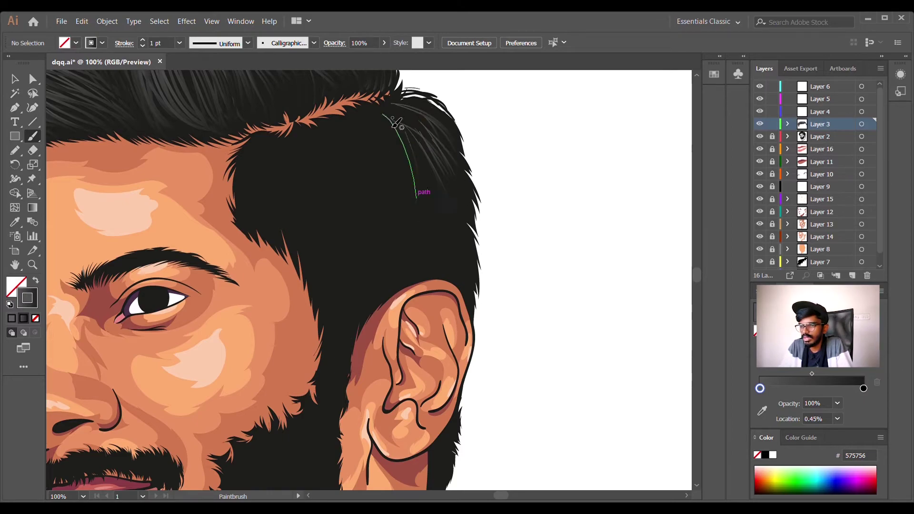
pyautogui.moveTo(380, 112); pyautogui.dragTo(405, 180)
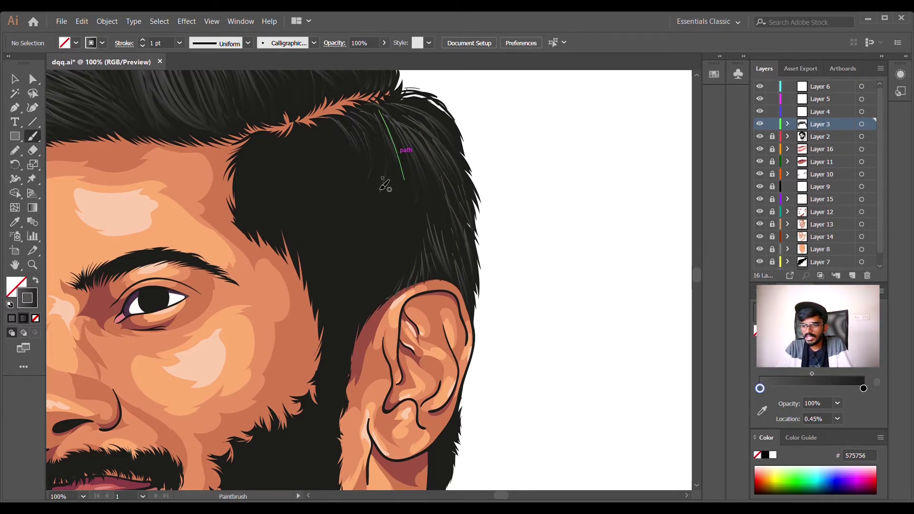
pyautogui.moveTo(292, 145); pyautogui.dragTo(277, 195)
pyautogui.moveTo(309, 128)
pyautogui.mouseDown()
pyautogui.moveTo(292, 156)
pyautogui.moveTo(287, 217)
pyautogui.mouseUp()
pyautogui.moveTo(264, 145)
pyautogui.mouseDown()
pyautogui.moveTo(243, 193)
pyautogui.moveTo(252, 228)
pyautogui.mouseUp()
pyautogui.moveTo(302, 174)
pyautogui.mouseDown()
pyautogui.moveTo(305, 231)
pyautogui.moveTo(318, 242)
pyautogui.mouseUp()
pyautogui.moveTo(333, 187); pyautogui.dragTo(332, 240)
# Paint fine gradient strands over the eyebrows, the moustache and the hair patch below the lower lip.
pyautogui.scroll(-3, 389, 315)
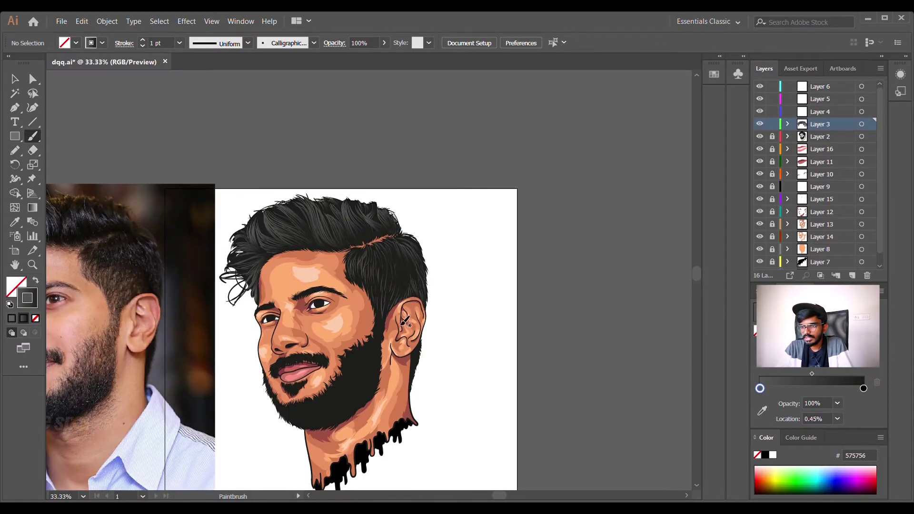
pyautogui.moveTo(281, 428); pyautogui.dragTo(363, 347)
pyautogui.scroll(-1, 363, 347)
pyautogui.scroll(1, 387, 329)
pyautogui.scroll(-1, 388, 326)
pyautogui.scroll(6, 376, 252)
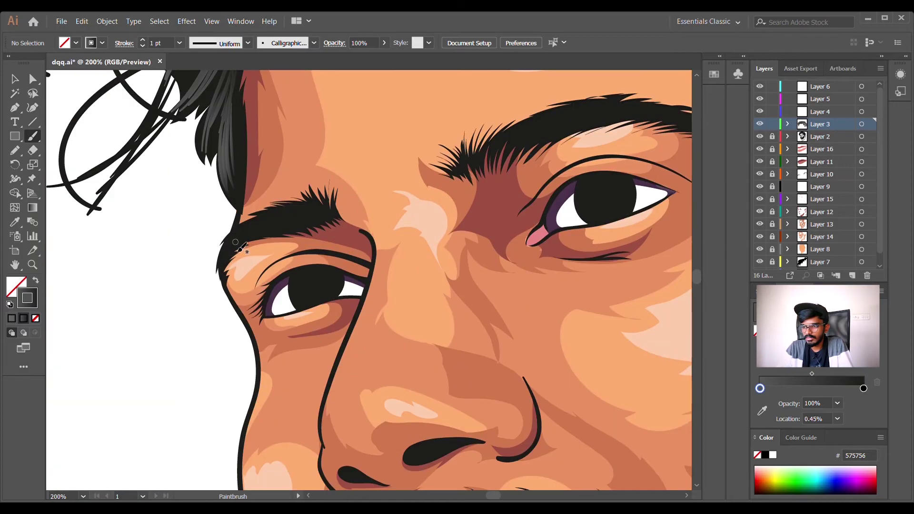
pyautogui.scroll(-4, 478, 154)
pyautogui.scroll(3, 263, 217)
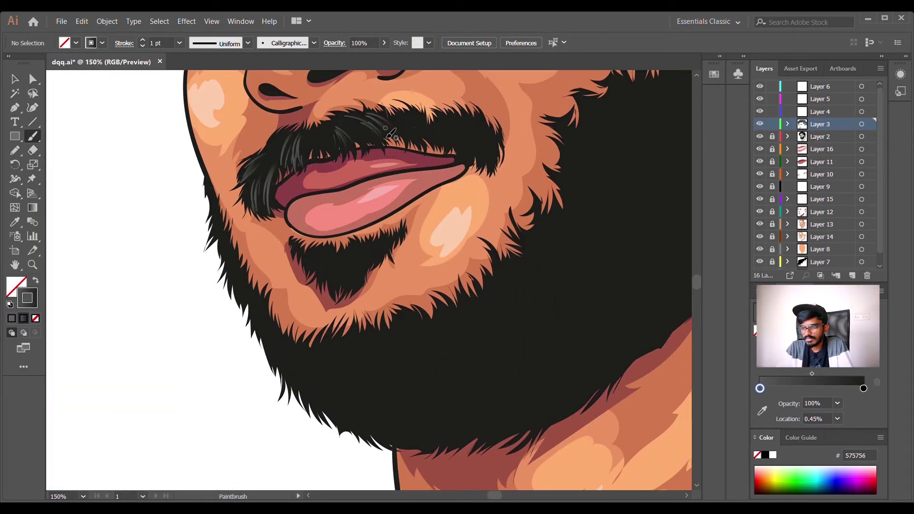
pyautogui.scroll(-2, 483, 217)
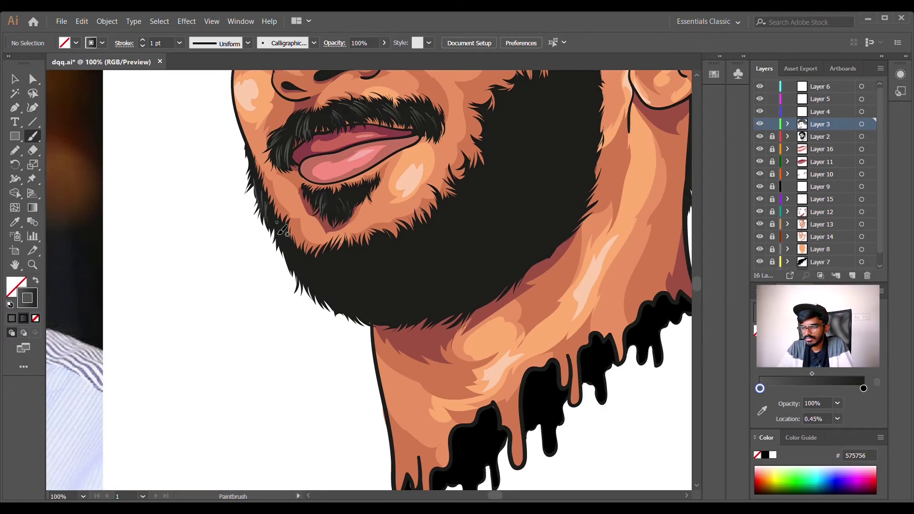
# Paint gradient strands through the beard from the chin along the jaw up to the cheek.
pyautogui.moveTo(325, 261); pyautogui.dragTo(335, 303)
pyautogui.moveTo(354, 262); pyautogui.dragTo(364, 301)
pyautogui.moveTo(363, 265); pyautogui.dragTo(381, 303)
pyautogui.moveTo(387, 252); pyautogui.dragTo(396, 299)
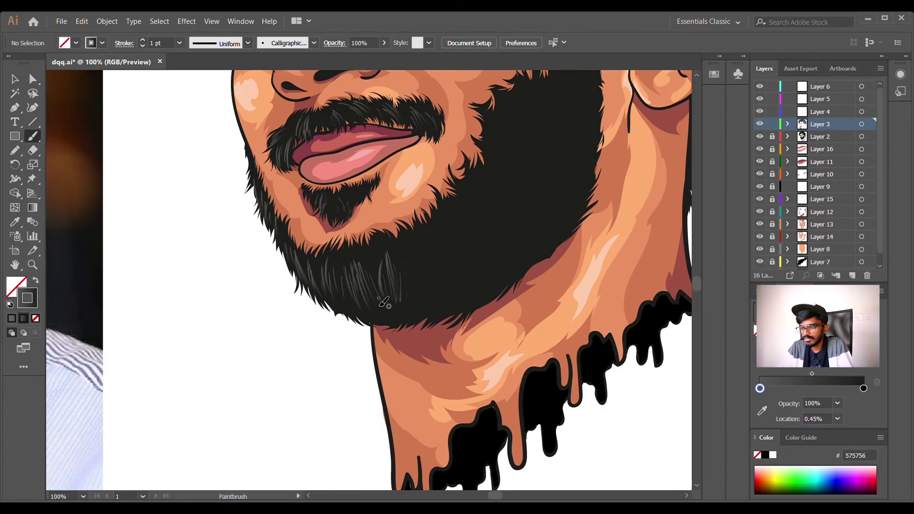
pyautogui.hotkey('ctrl', '=')
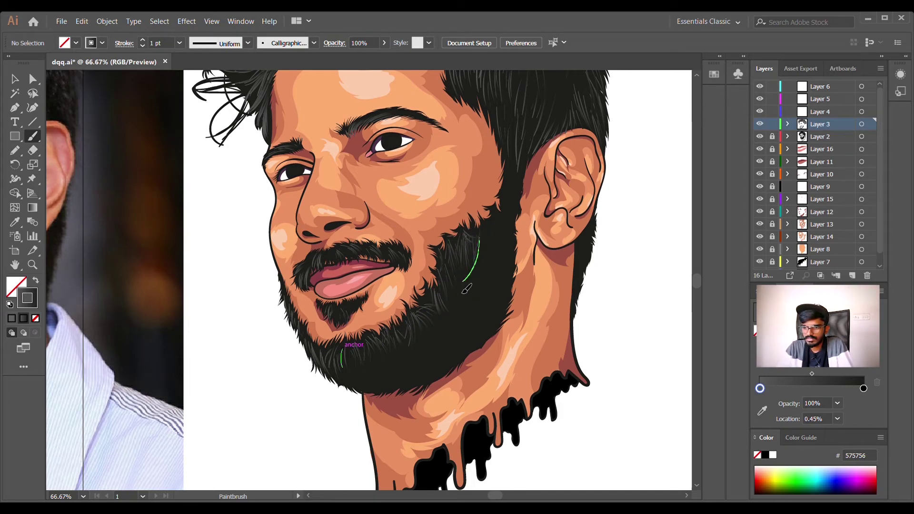
pyautogui.moveTo(472, 267); pyautogui.dragTo(468, 296)
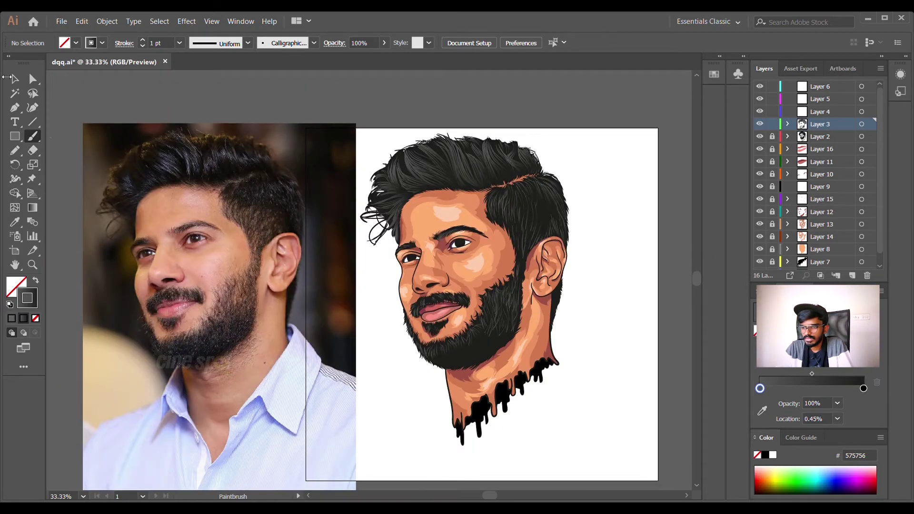
# Select the beard and moustache strands and set their stroke gradient's start colour to 3C3C3B.
pyautogui.click(11, 78)
pyautogui.moveTo(389, 277)
pyautogui.mouseDown()
pyautogui.moveTo(495, 353)
pyautogui.moveTo(476, 378)
pyautogui.moveTo(541, 381)
pyautogui.mouseUp()
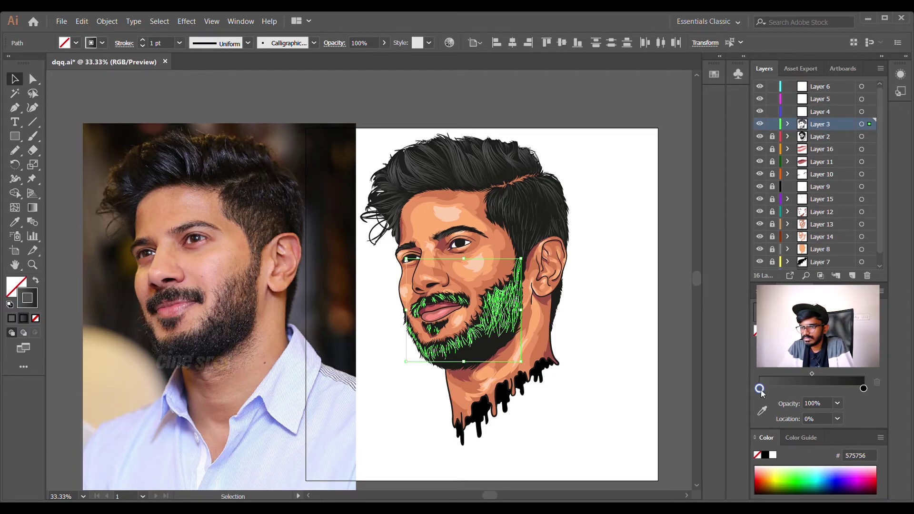
pyautogui.click(676, 295)
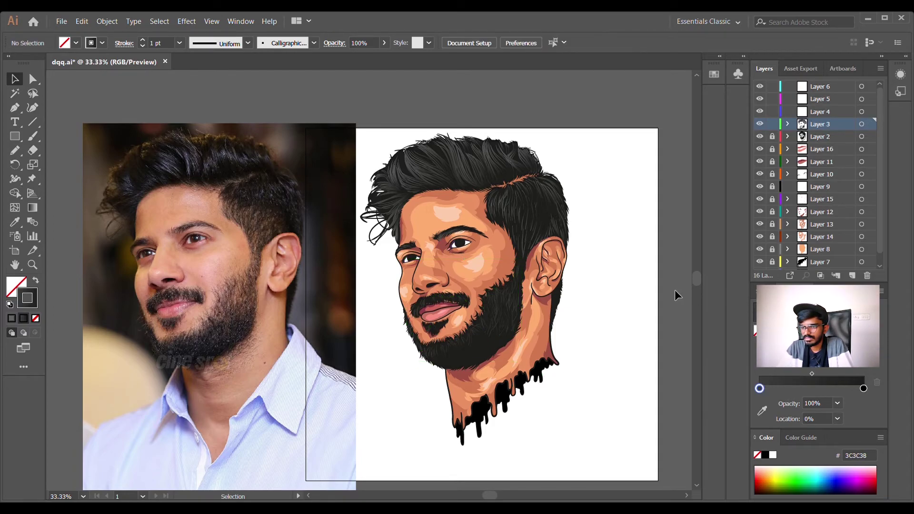
# Paint additional 3C3C3B gradient strands to fill the empty areas of the beard along the jaw.
pyautogui.scroll(2, 507, 361)
pyautogui.press('b')
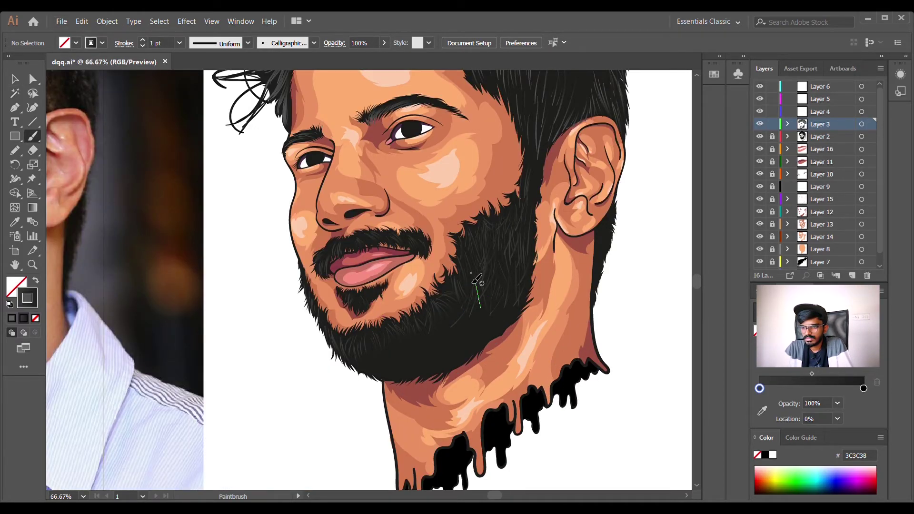
pyautogui.hotkey('ctrl', 'space')
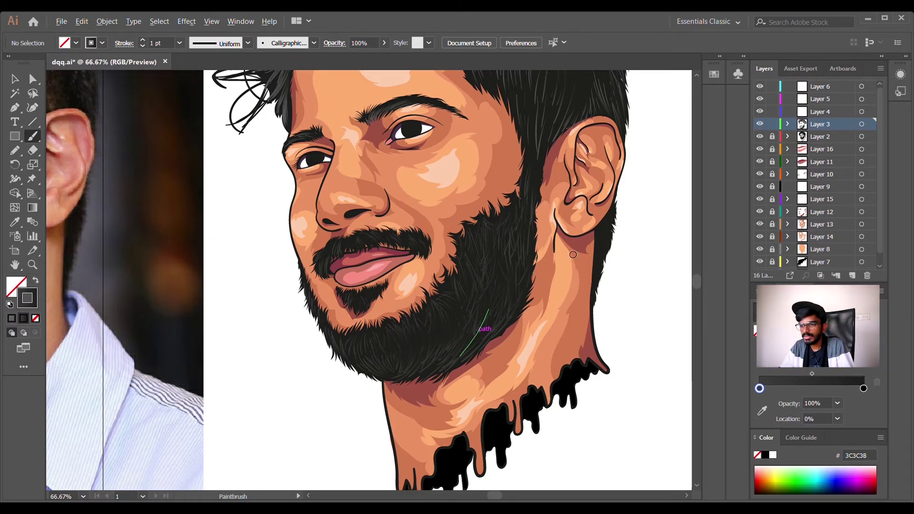
# Select all the strands in the hair and eyebrows and set their stroke gradient's start colour to 3C3C3B.
pyautogui.hotkey('ctrl', '-')
pyautogui.hotkey('ctrl', '-')
pyautogui.press('v')
pyautogui.moveTo(310, 105); pyautogui.dragTo(541, 296)
pyautogui.moveTo(555, 242); pyautogui.dragTo(320, 109)
pyautogui.moveTo(760, 389); pyautogui.dragTo(760, 389)
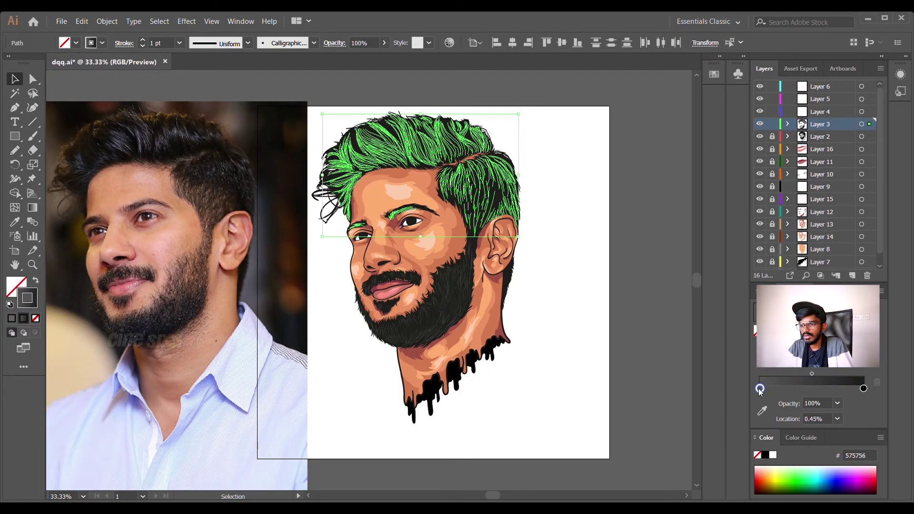
pyautogui.click(631, 245)
# Set the stroke gradient's start colour to 878787 and paint lighter highlight strands down the central quiff.
pyautogui.scroll(2, 413, 179)
pyautogui.click(538, 263)
pyautogui.click(645, 267)
pyautogui.scroll(1, 622, 267)
pyautogui.scroll(-3, 619, 267)
pyautogui.press('b')
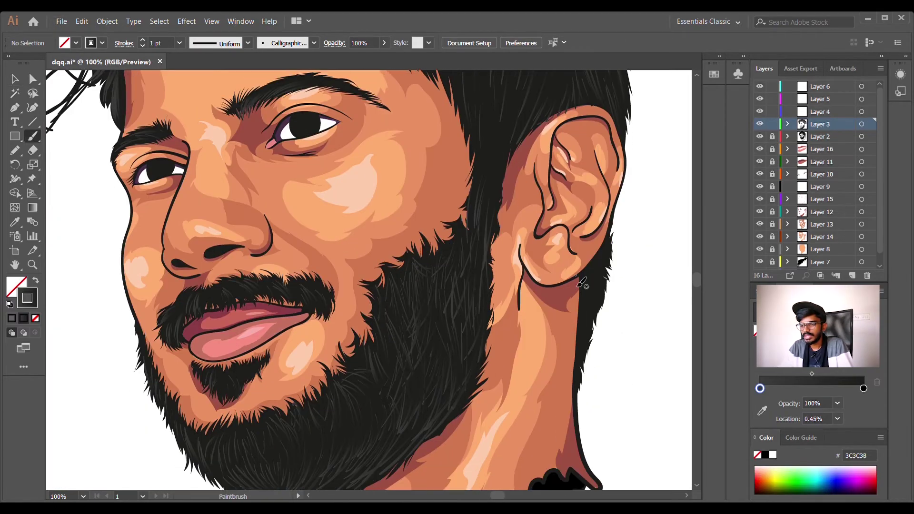
pyautogui.hotkey('ctrl', '+')
pyautogui.scroll(8, 525, 365)
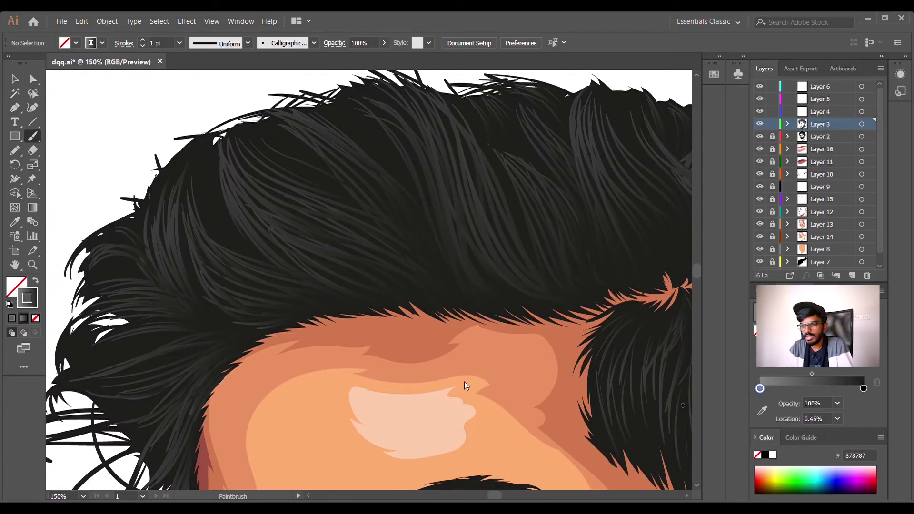
pyautogui.press('space')
pyautogui.moveTo(448, 387); pyautogui.dragTo(281, 416)
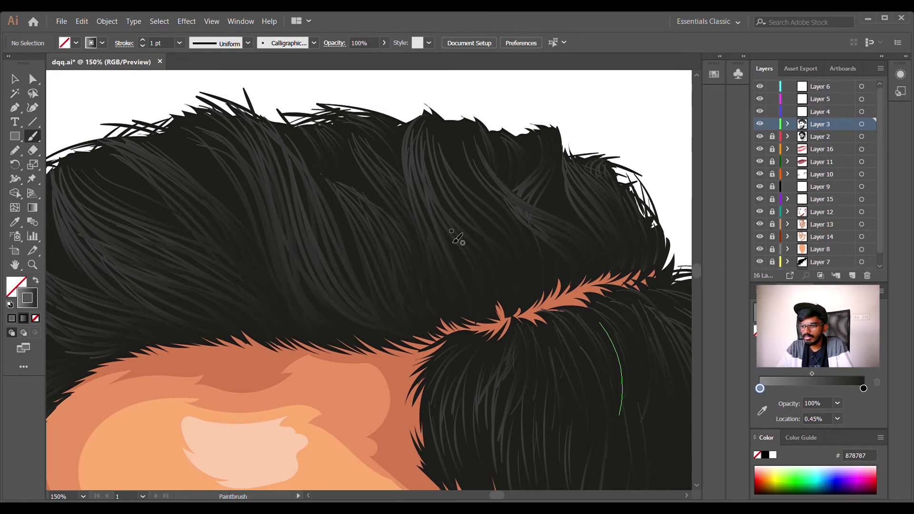
pyautogui.moveTo(269, 215); pyautogui.dragTo(311, 316)
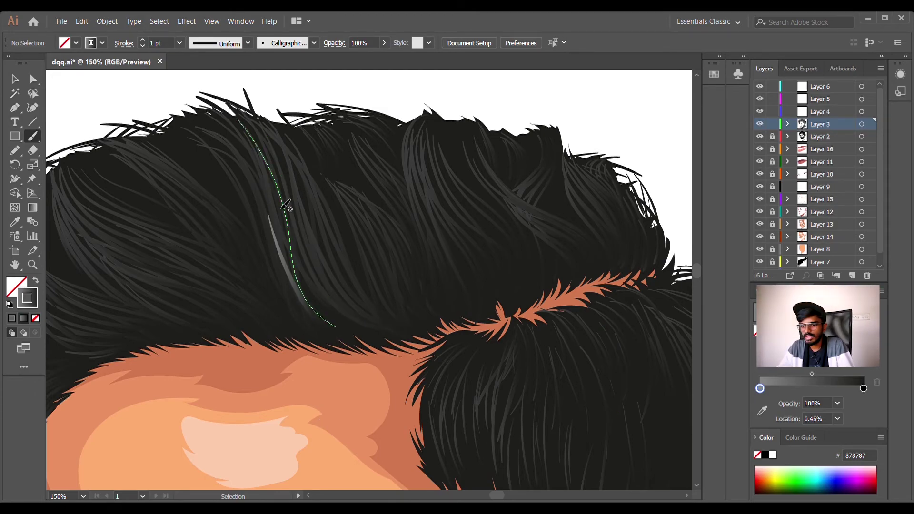
pyautogui.hotkey('ctrl', 'z')
pyautogui.moveTo(235, 155); pyautogui.dragTo(306, 310)
pyautogui.moveTo(247, 169)
pyautogui.mouseDown()
pyautogui.moveTo(337, 336)
pyautogui.moveTo(263, 188)
pyautogui.moveTo(333, 317)
pyautogui.moveTo(309, 331)
pyautogui.mouseUp()
pyautogui.moveTo(242, 131); pyautogui.dragTo(384, 331)
# Paint 878787 highlight strands through the swept front hair above the forehead.
pyautogui.scroll(-1, 319, 262)
pyautogui.moveTo(155, 242); pyautogui.dragTo(257, 293)
pyautogui.moveTo(120, 251); pyautogui.dragTo(178, 314)
pyautogui.moveTo(253, 292); pyautogui.dragTo(354, 236)
pyautogui.moveTo(237, 261); pyautogui.dragTo(158, 284)
pyautogui.moveTo(233, 298); pyautogui.dragTo(203, 369)
pyautogui.moveTo(323, 242); pyautogui.dragTo(183, 271)
pyautogui.moveTo(74, 193)
pyautogui.mouseDown()
pyautogui.moveTo(95, 288)
pyautogui.moveTo(122, 285)
pyautogui.mouseUp()
pyautogui.moveTo(152, 161); pyautogui.dragTo(234, 224)
# Paint 878787 highlight strands across the top hair between the central quiff and the parting.
pyautogui.moveTo(288, 174); pyautogui.dragTo(334, 240)
pyautogui.moveTo(341, 138); pyautogui.dragTo(366, 243)
pyautogui.moveTo(383, 143); pyautogui.dragTo(438, 217)
pyautogui.moveTo(443, 151); pyautogui.dragTo(486, 224)
pyautogui.scroll(-4, 518, 220)
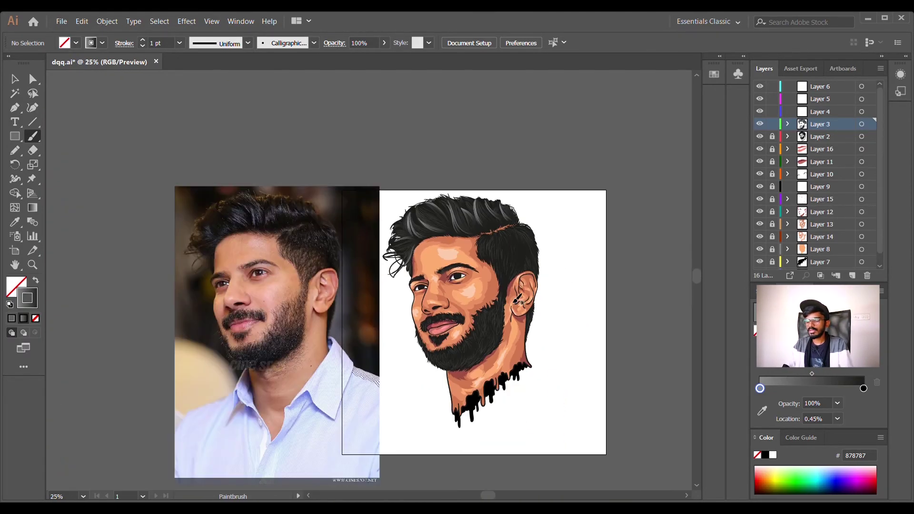
# Hide the reference photo's layer and unlock all the artwork layers.
pyautogui.scroll(3, 532, 248)
pyautogui.scroll(-3, 475, 225)
pyautogui.press('v')
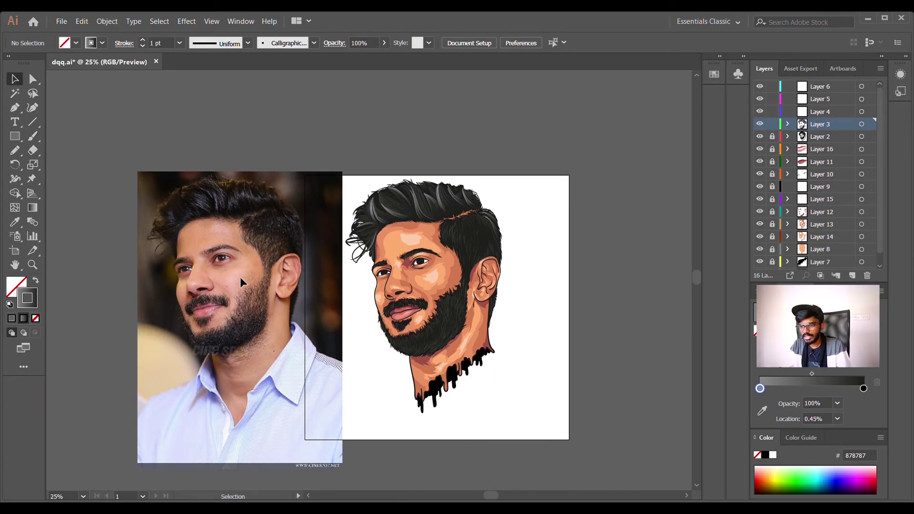
pyautogui.scroll(-1, 793, 256)
pyautogui.click(760, 263)
pyautogui.scroll(1, 528, 338)
pyautogui.moveTo(772, 251); pyautogui.dragTo(772, 126)
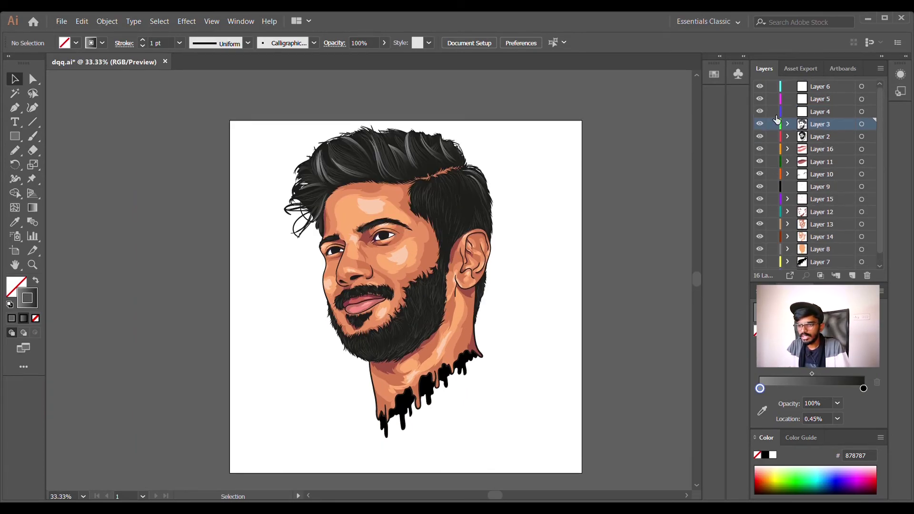
pyautogui.hotkey('ctrl', 'a')
pyautogui.click(174, 222)
# Add a new layer beneath Layer 7 and draw a gradient-filled rectangle on it covering the whole artboard.
pyautogui.scroll(-1, 174, 222)
pyautogui.press('m')
pyautogui.click(821, 263)
pyautogui.click(852, 276)
pyautogui.moveTo(215, 146); pyautogui.dragTo(480, 410)
pyautogui.hotkey('shift', 'x')
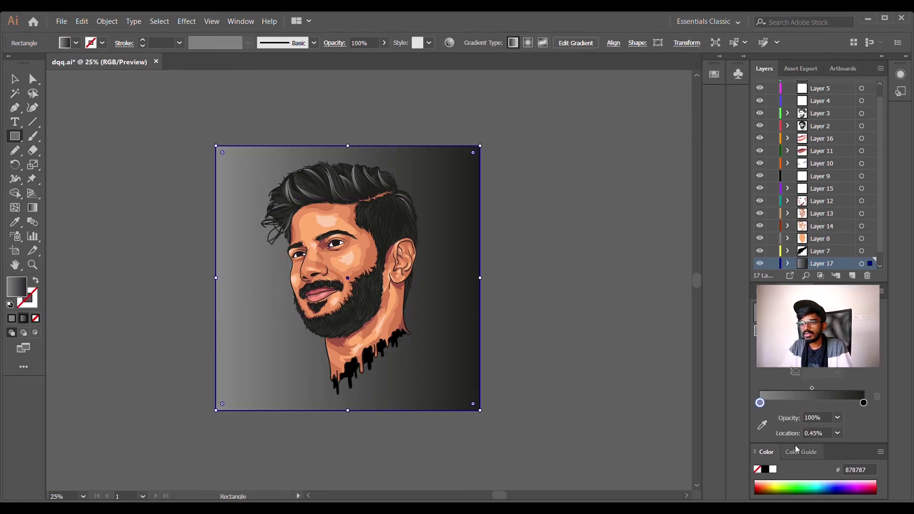
# Change the background rectangle's gradient to radial, shift its midpoint and set its end colour to FFC700.
pyautogui.click(528, 42)
pyautogui.moveTo(812, 388)
pyautogui.mouseDown()
pyautogui.moveTo(835, 388)
pyautogui.moveTo(807, 389)
pyautogui.mouseUp()
pyautogui.click(864, 403)
pyautogui.click(759, 486)
pyautogui.write('3C1622')
pyautogui.press('Return')
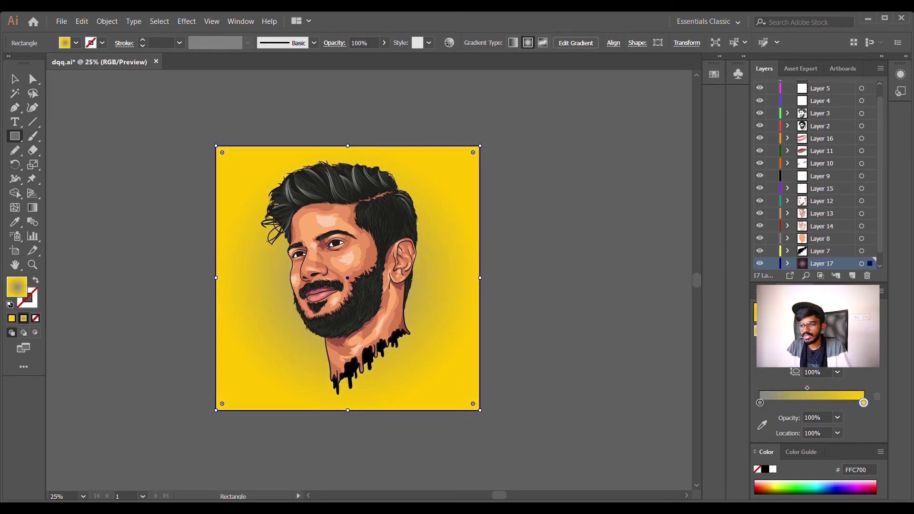
# Recolour the background rectangle light lavender, adjusting the gradient's start stop, midpoint and position.
pyautogui.click(760, 403)
pyautogui.moveTo(808, 388); pyautogui.dragTo(833, 388)
pyautogui.click(32, 208)
pyautogui.moveTo(216, 278)
pyautogui.mouseDown()
pyautogui.moveTo(131, 279)
pyautogui.moveTo(172, 280)
pyautogui.moveTo(71, 261)
pyautogui.moveTo(179, 273)
pyautogui.mouseUp()
pyautogui.click(15, 79)
# Deselect the artwork and show the reference photo again to compare it with the finished portrait.
pyautogui.scroll(-1, 430, 145)
pyautogui.click(461, 344)
pyautogui.scroll(2, 461, 345)
pyautogui.scroll(3, 473, 287)
pyautogui.hscroll(-2, 472, 287)
pyautogui.click(476, 293)
pyautogui.click(760, 263)
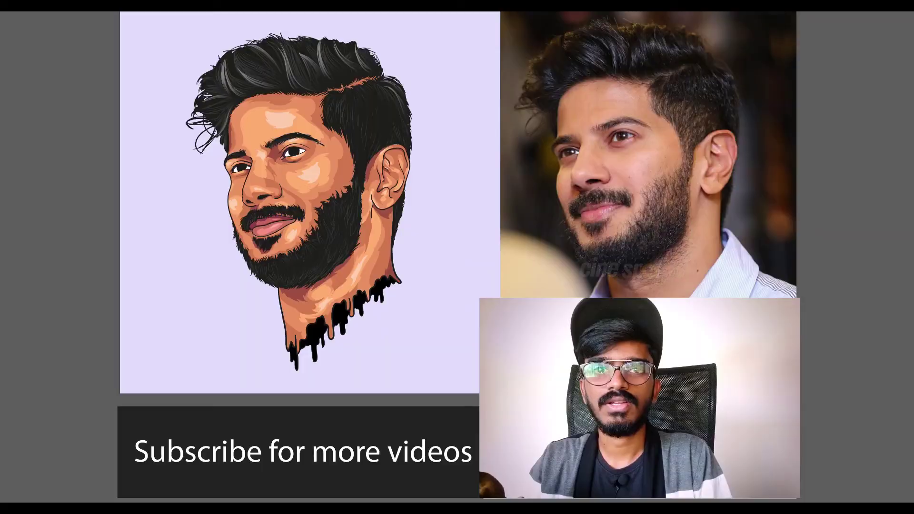